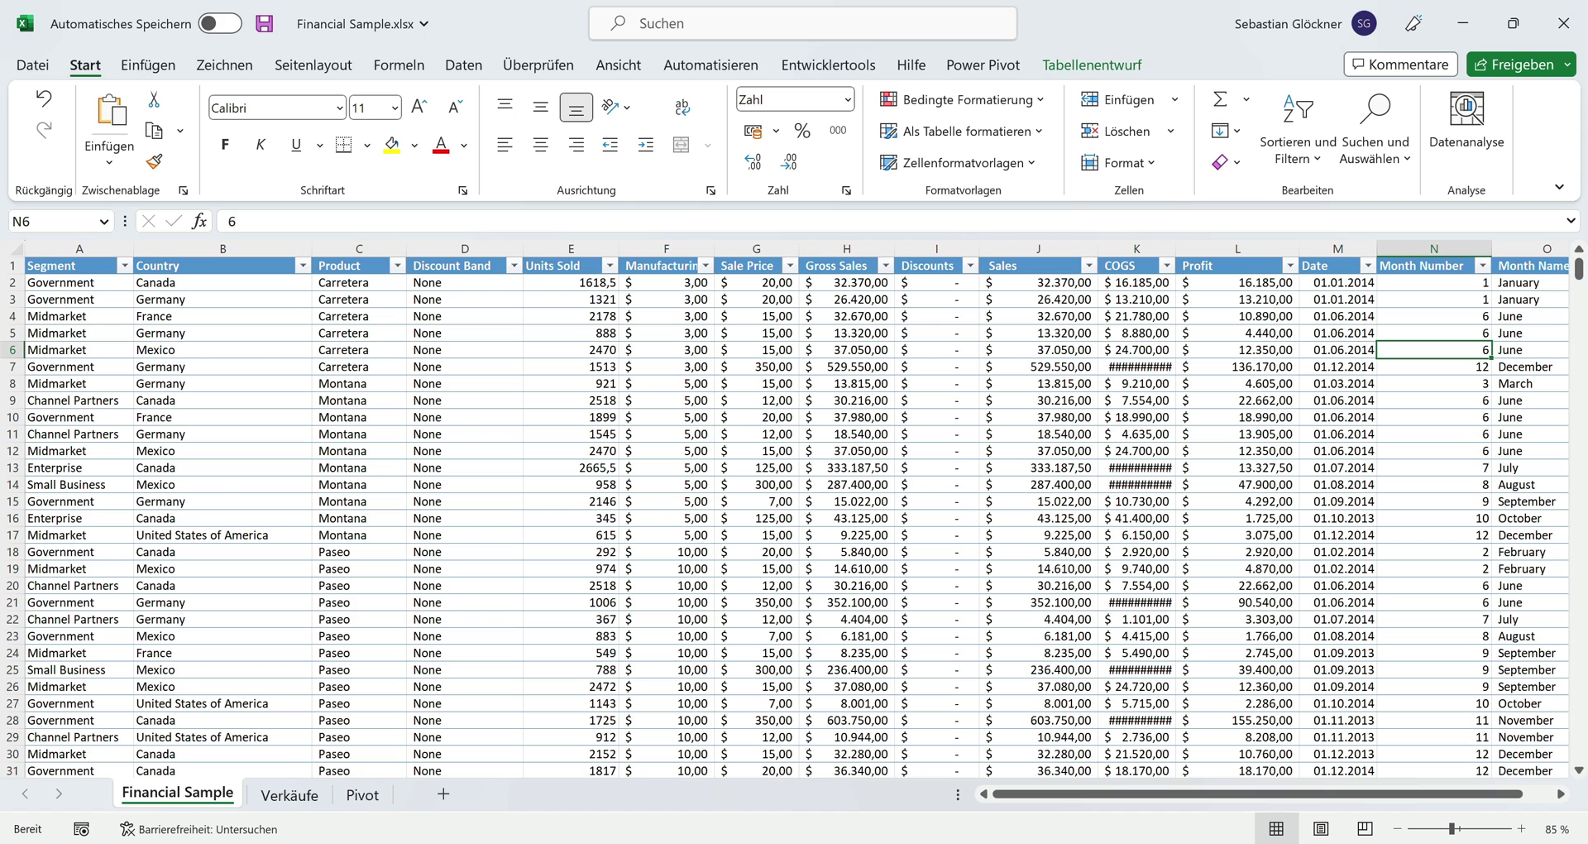
# - Move Verkaufsjahr to the pivot rows and Region to the columns, then return to Verkäufe
pyautogui.click(412, 484)
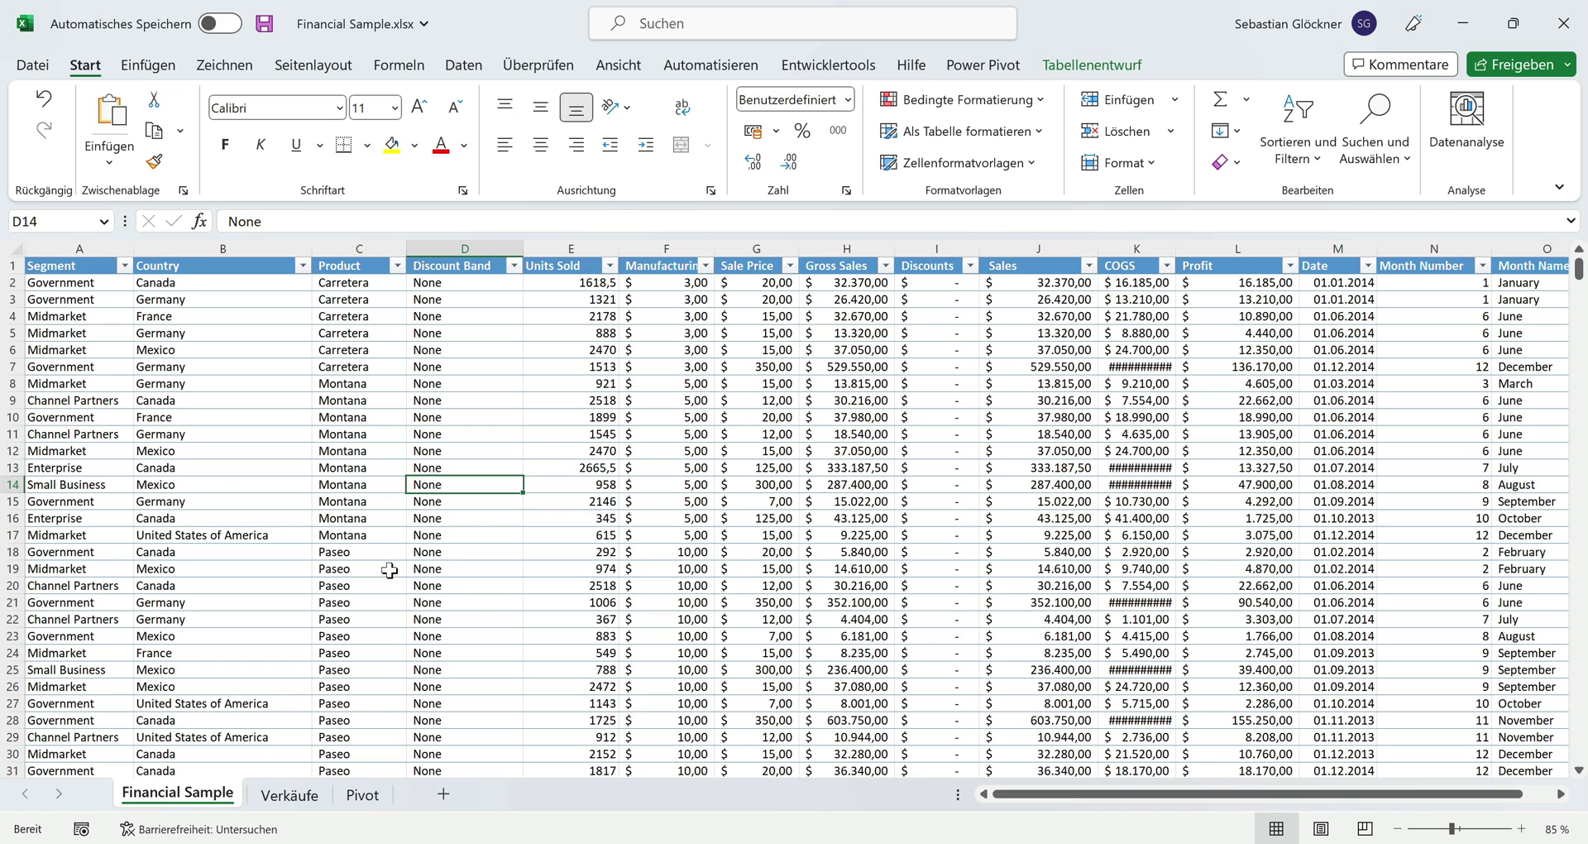
pyautogui.click(306, 796)
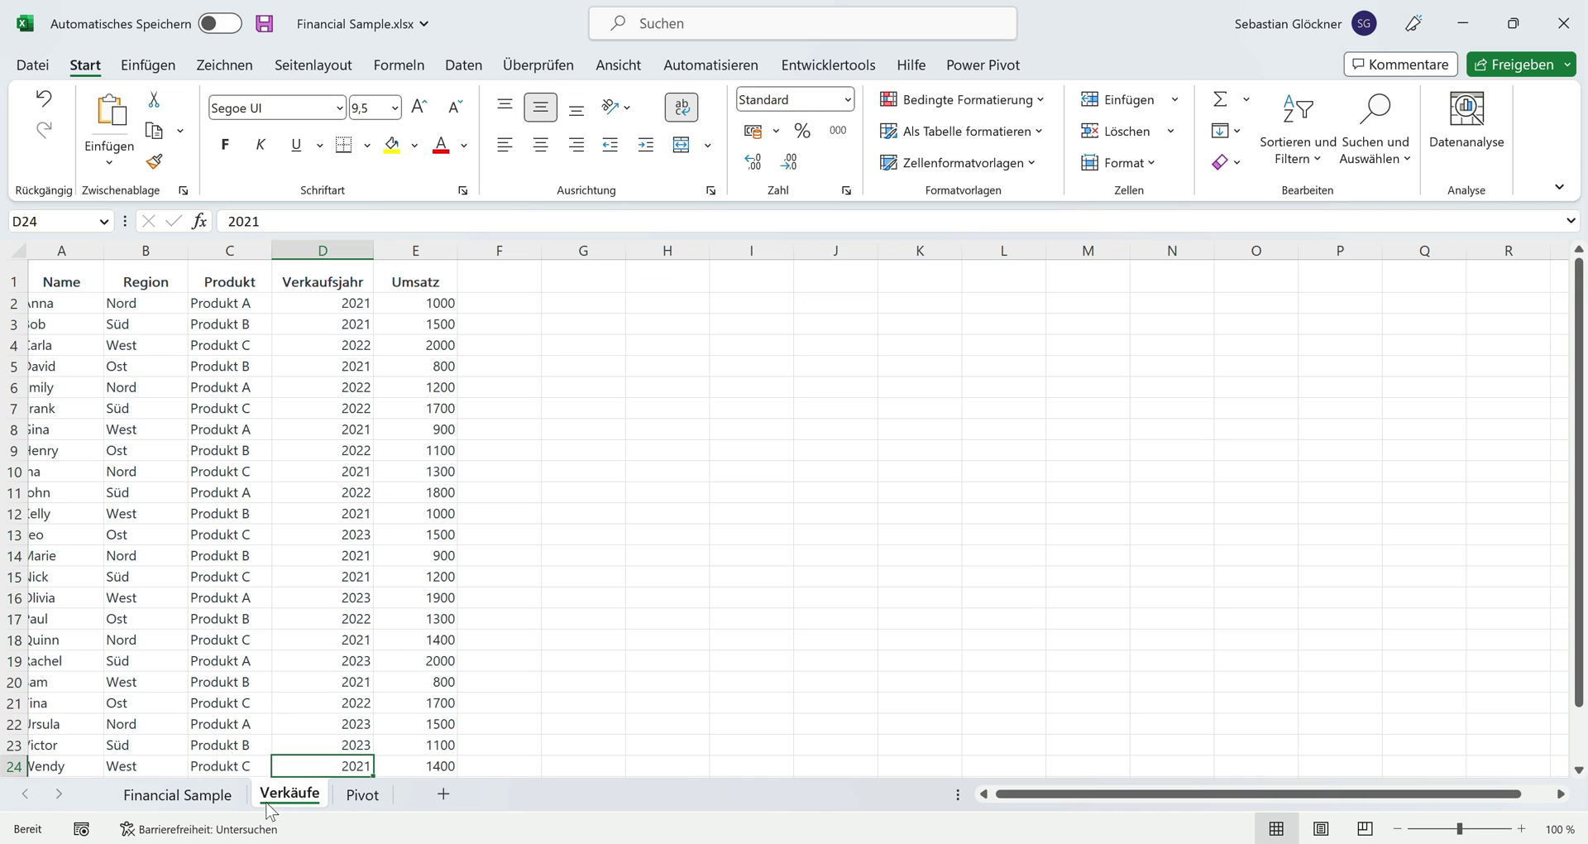
pyautogui.click(359, 796)
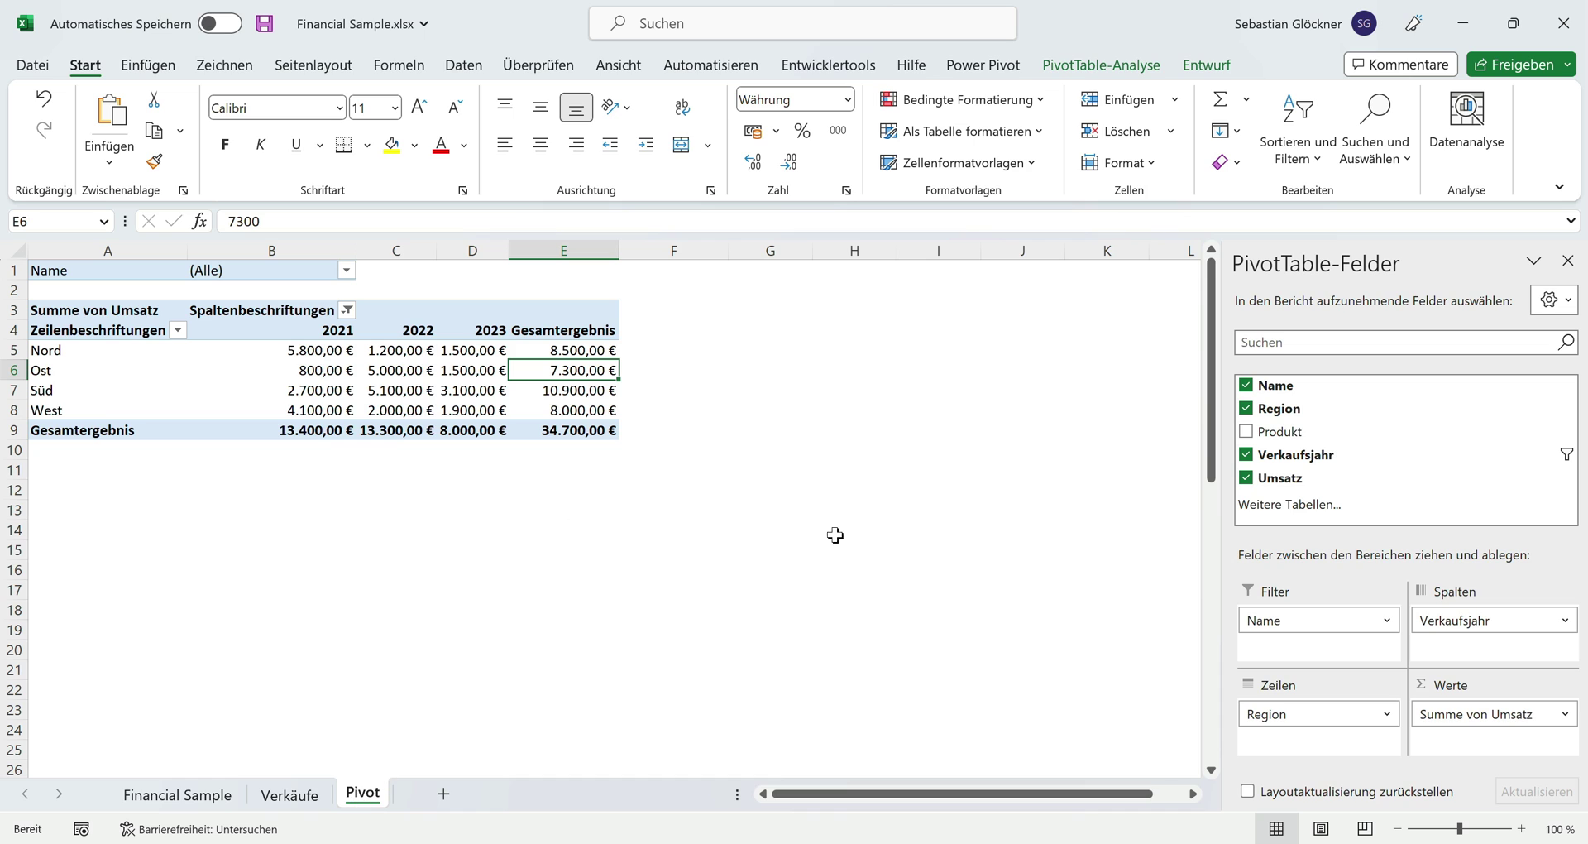
pyautogui.moveTo(1502, 620); pyautogui.dragTo(1332, 761)
pyautogui.moveTo(1448, 621); pyautogui.dragTo(1309, 739)
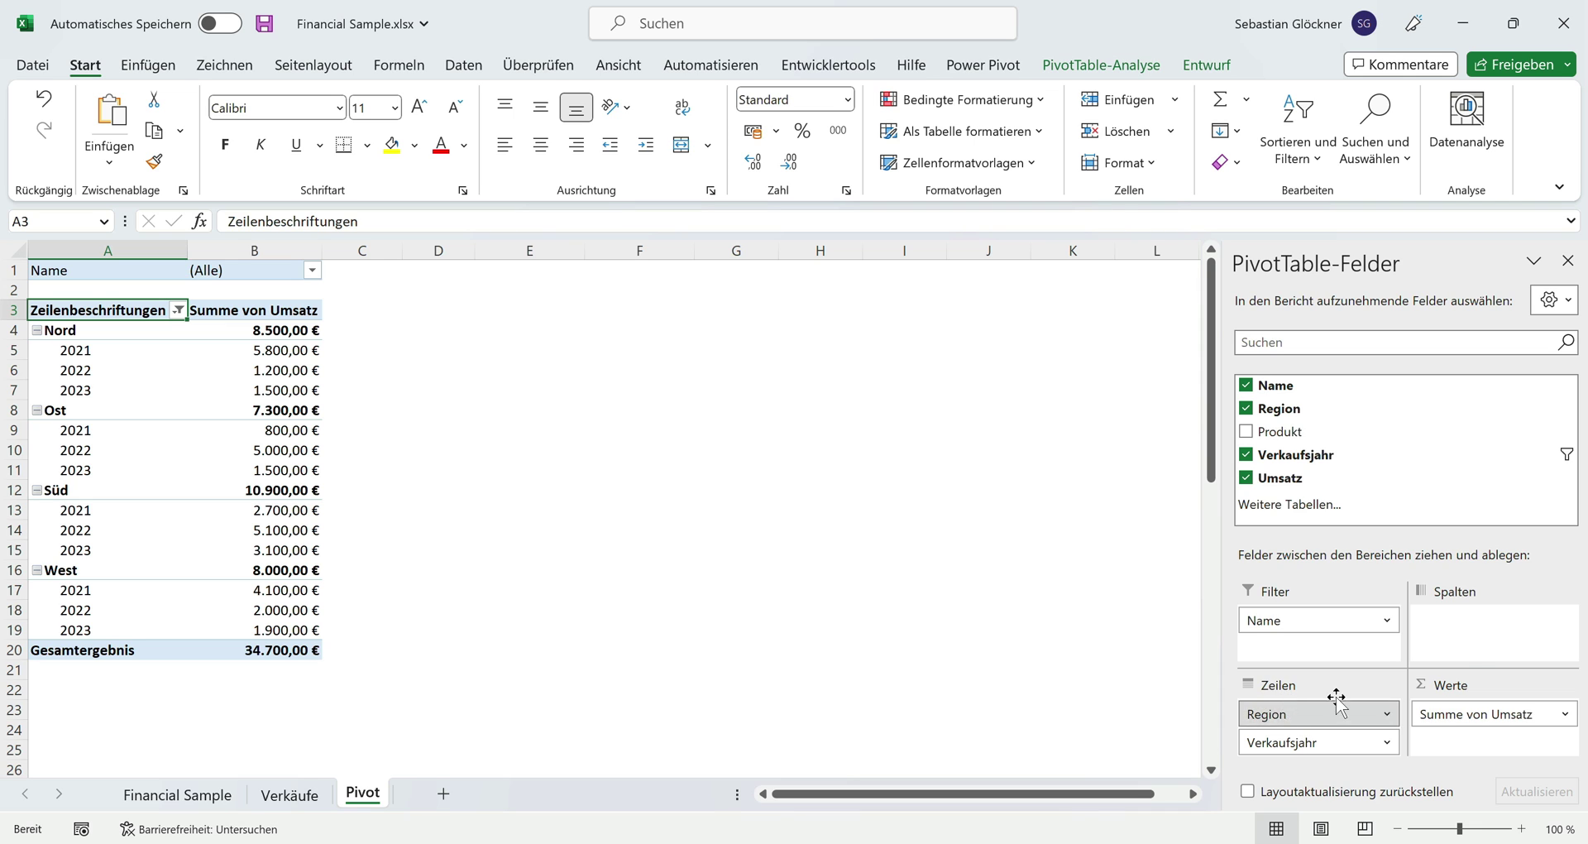
pyautogui.moveTo(1291, 713); pyautogui.dragTo(1472, 658)
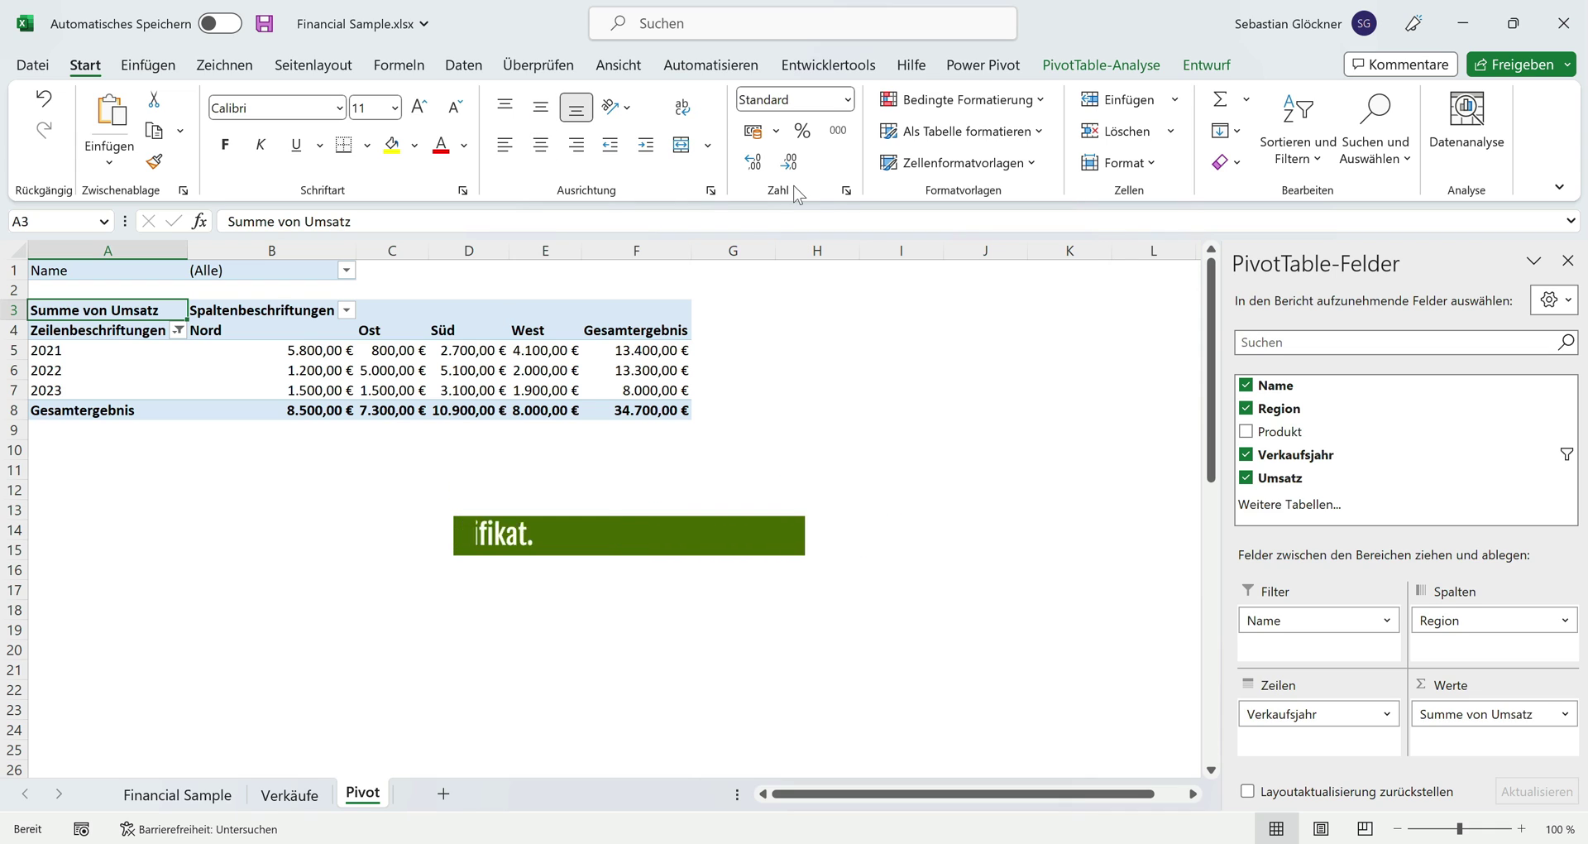
pyautogui.click(288, 794)
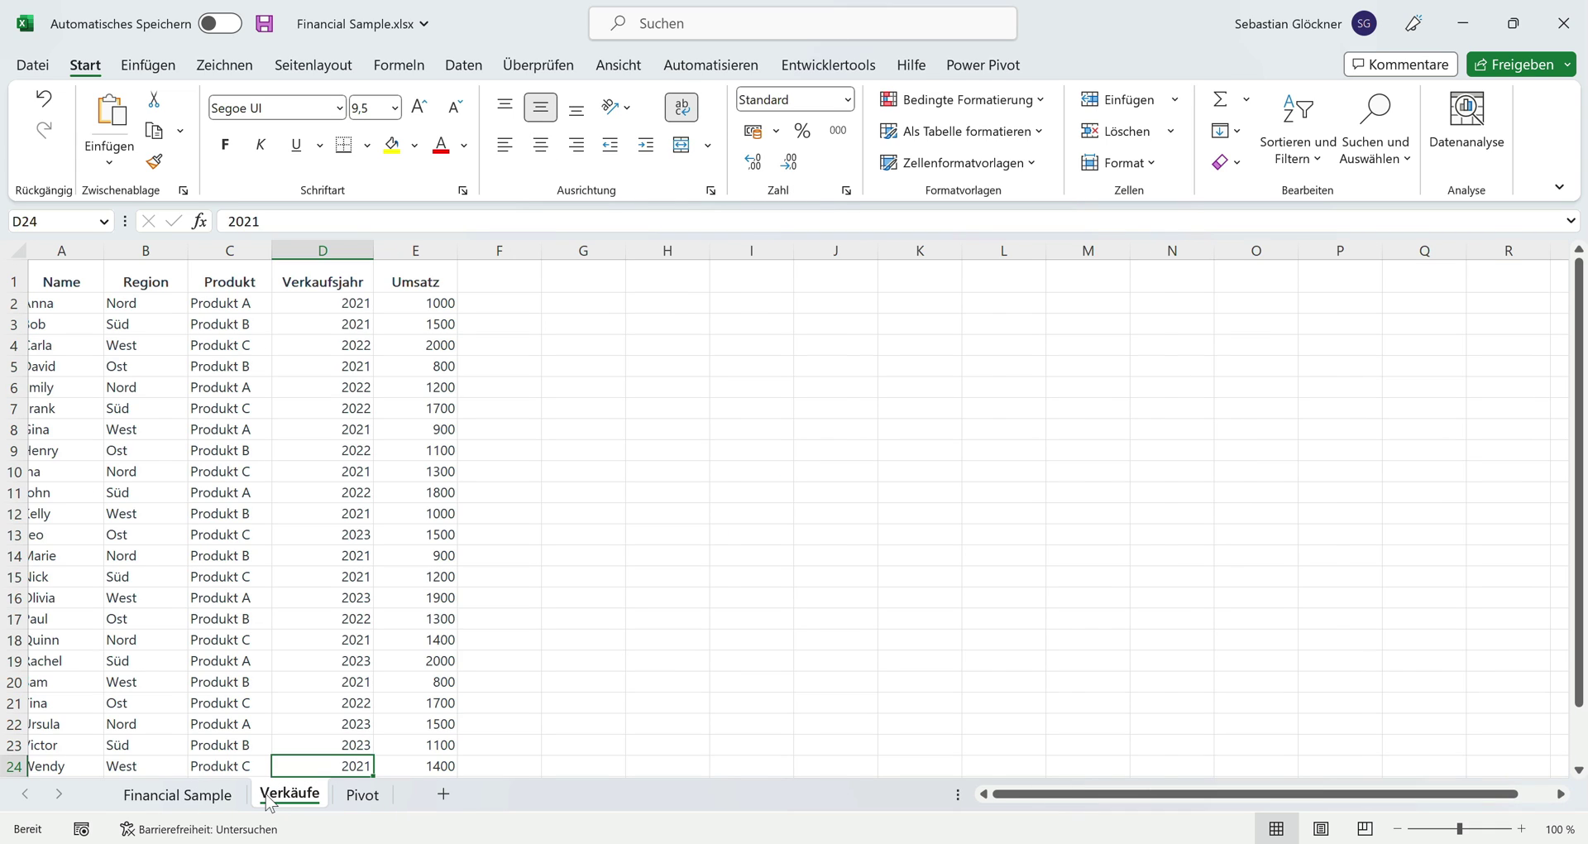
# - Look over the Financial Sample and Verkäufe sheets, ending on Financial Sample
pyautogui.click(201, 799)
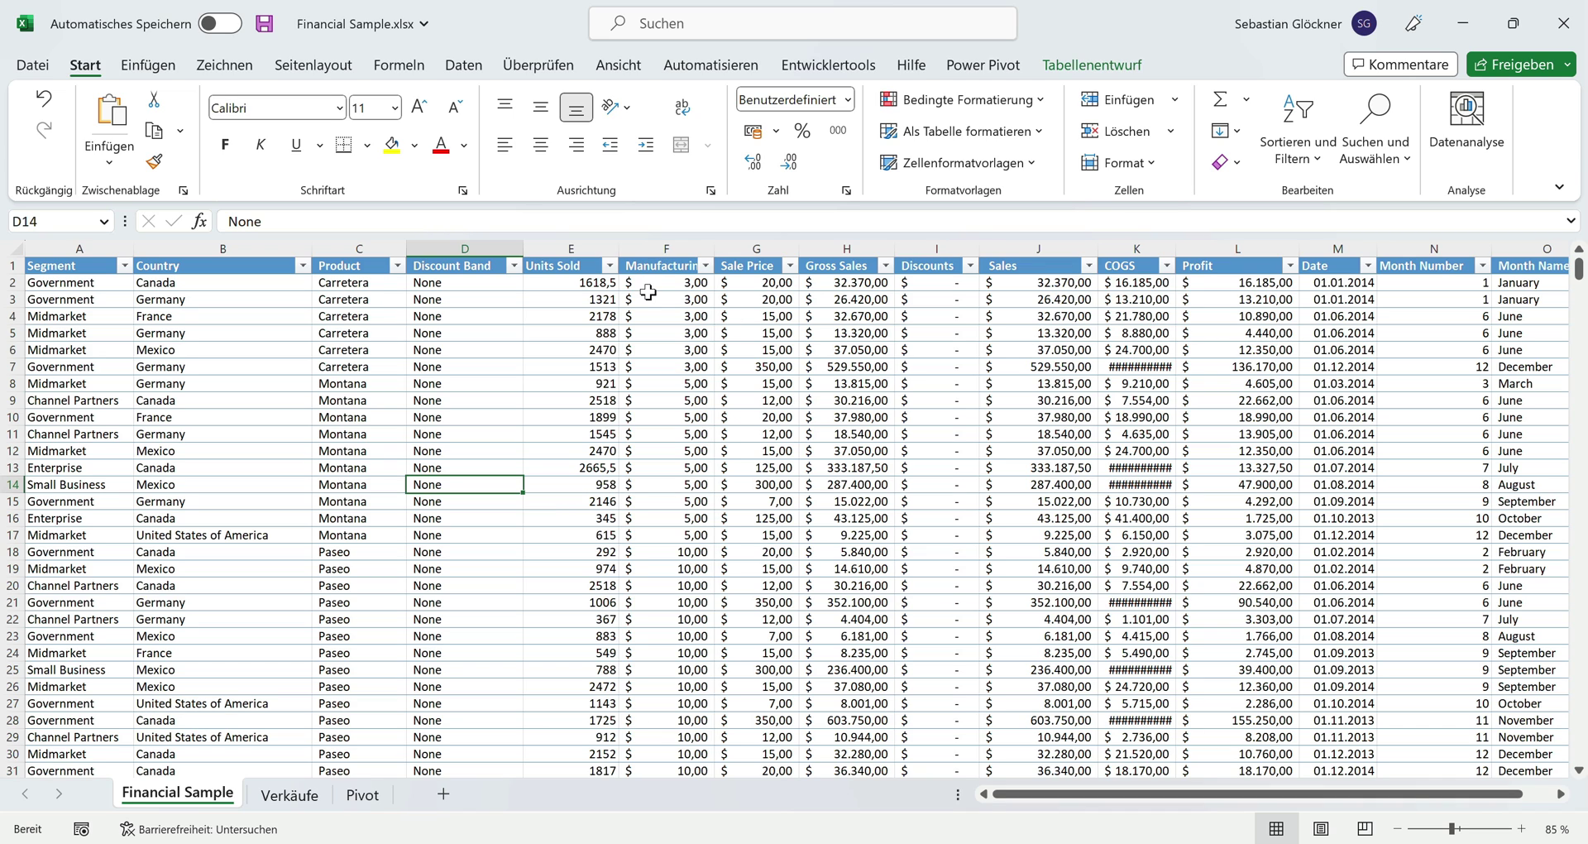
pyautogui.click(674, 452)
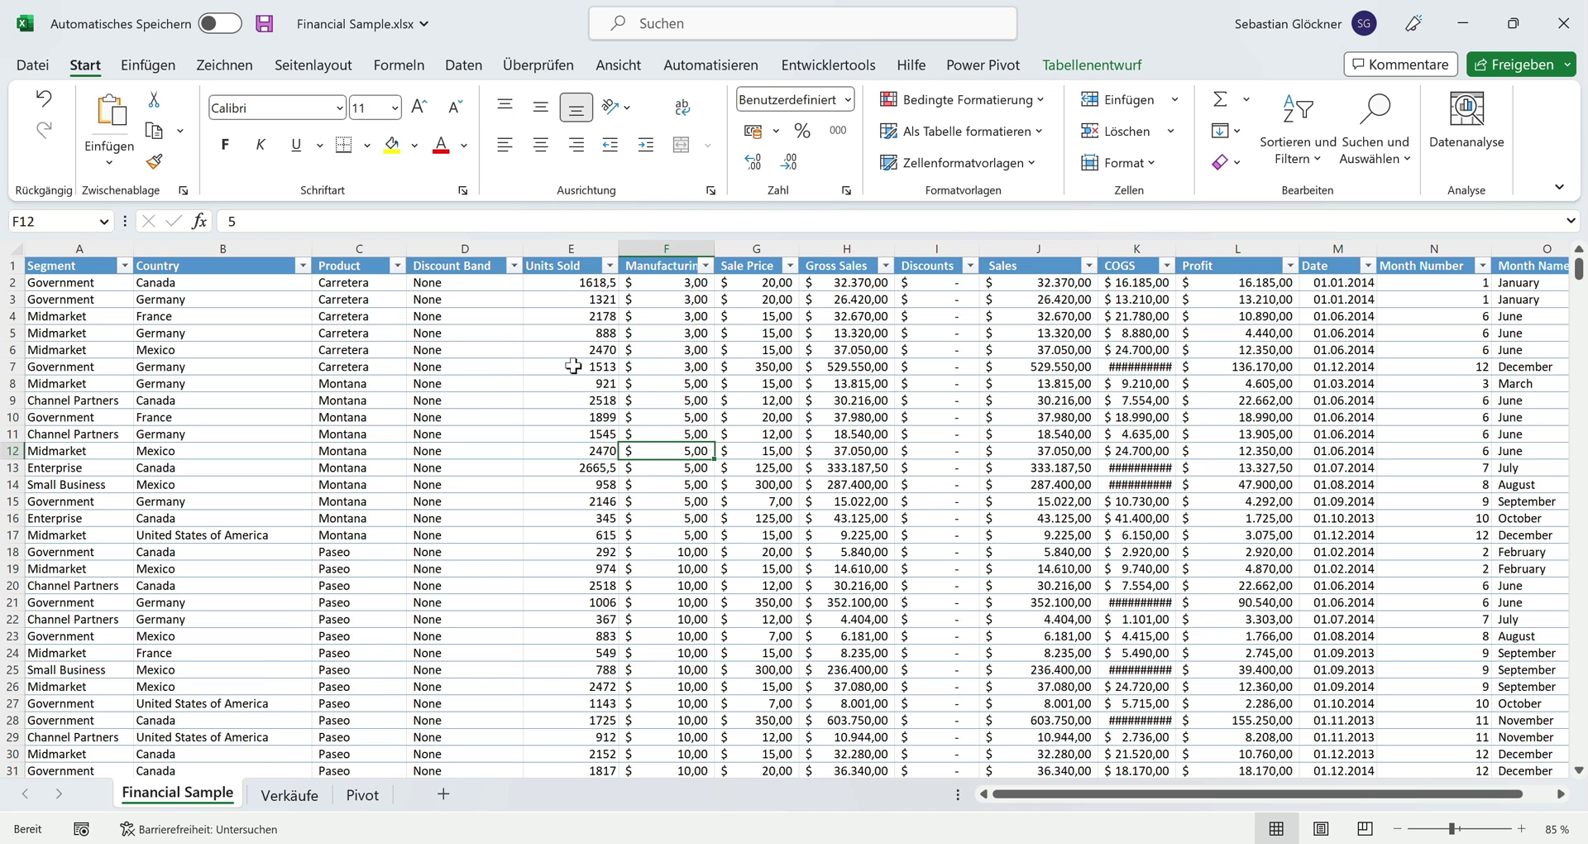
pyautogui.click(275, 804)
pyautogui.click(317, 423)
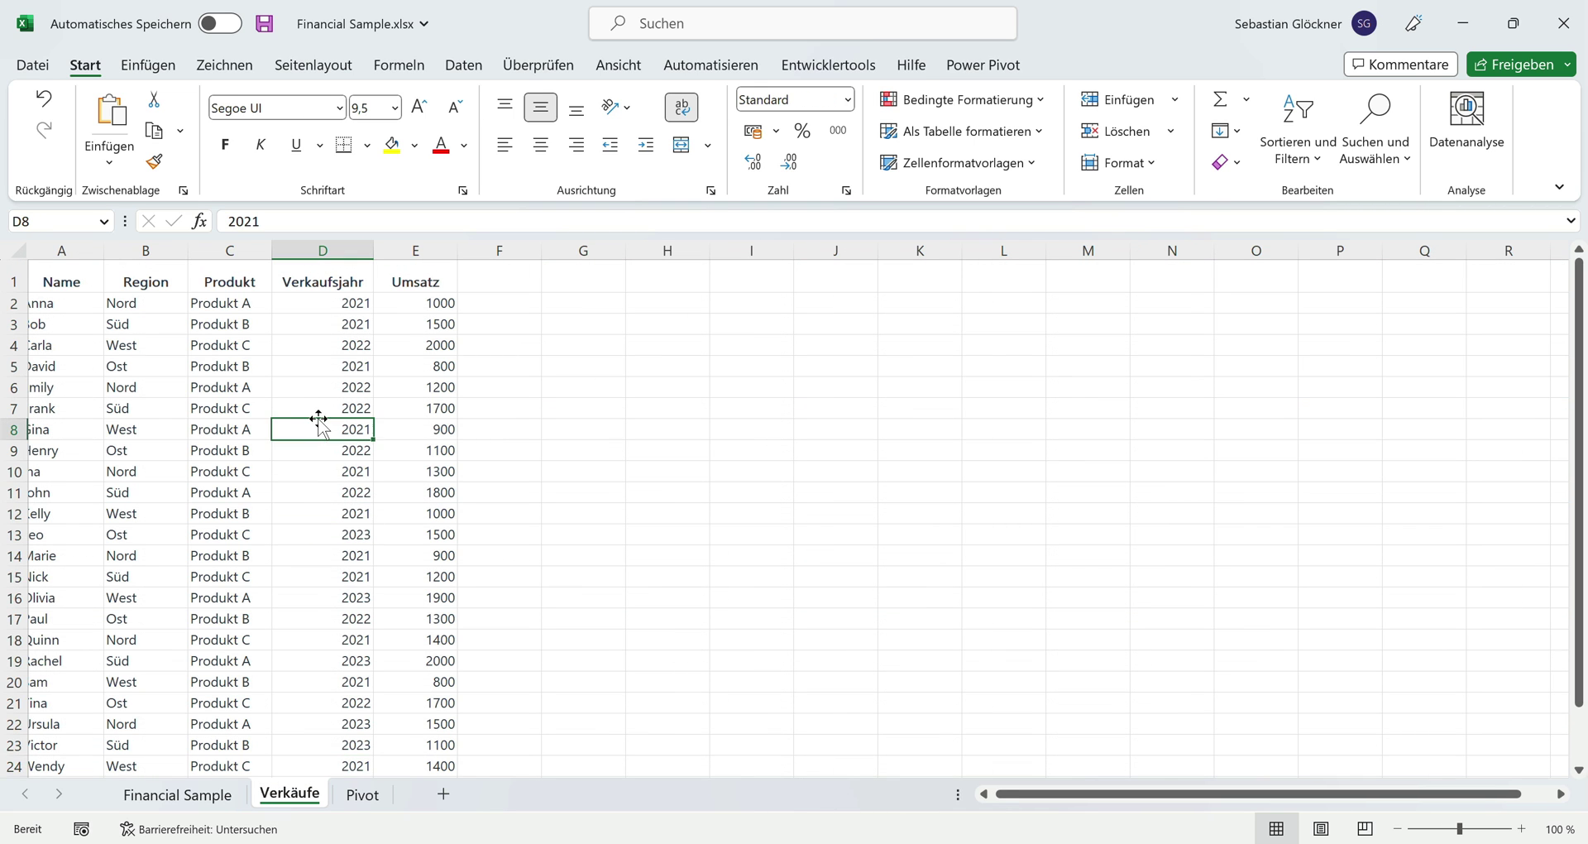
pyautogui.scroll(-3, 312, 483)
pyautogui.scroll(3, 309, 484)
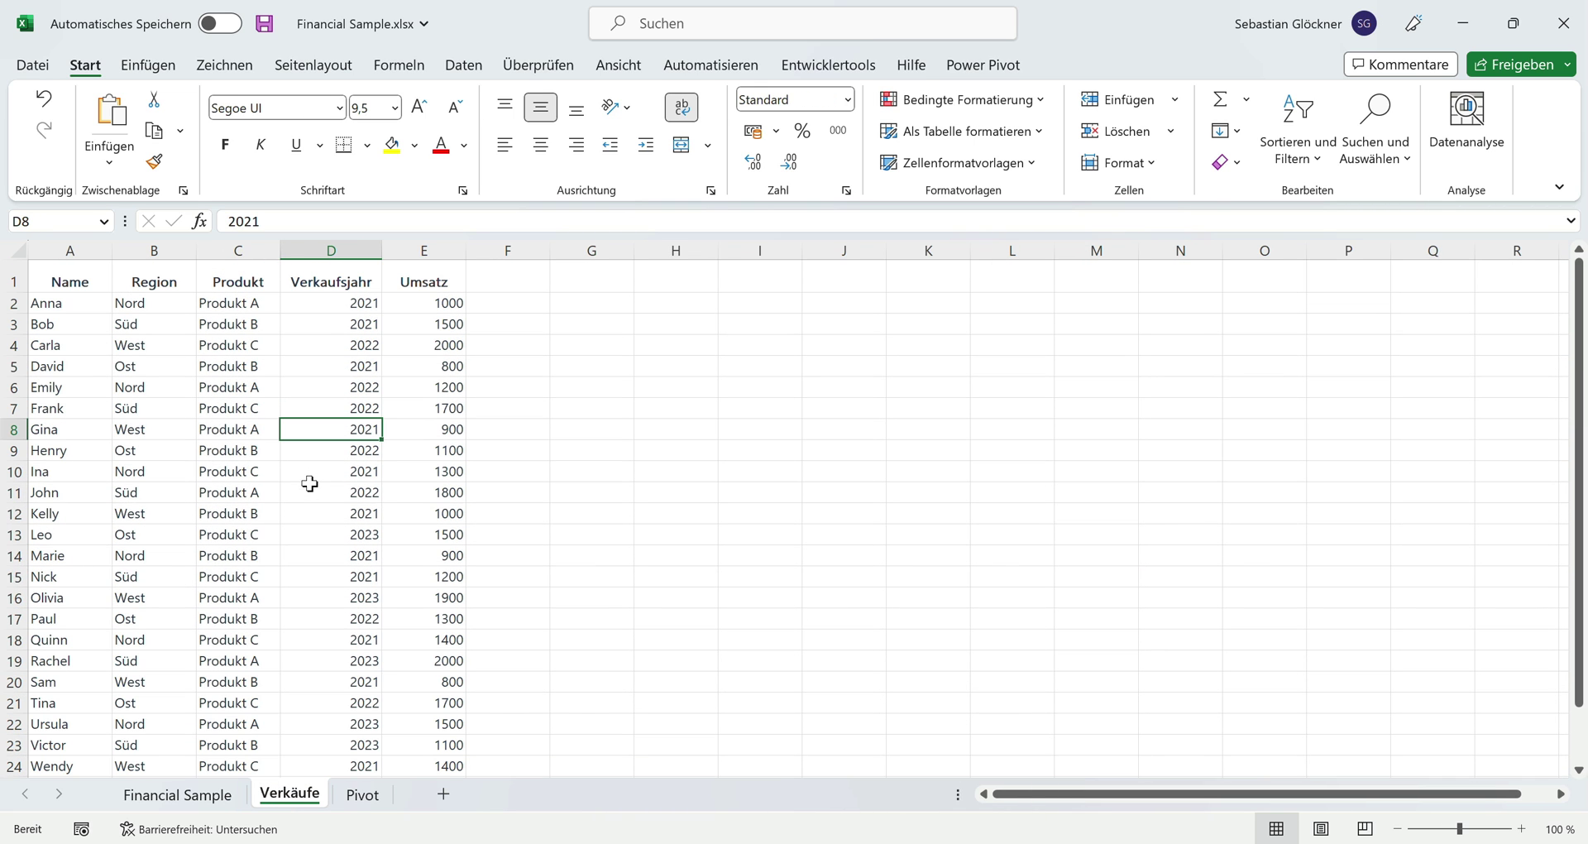
pyautogui.click(183, 796)
pyautogui.click(283, 794)
pyautogui.click(177, 798)
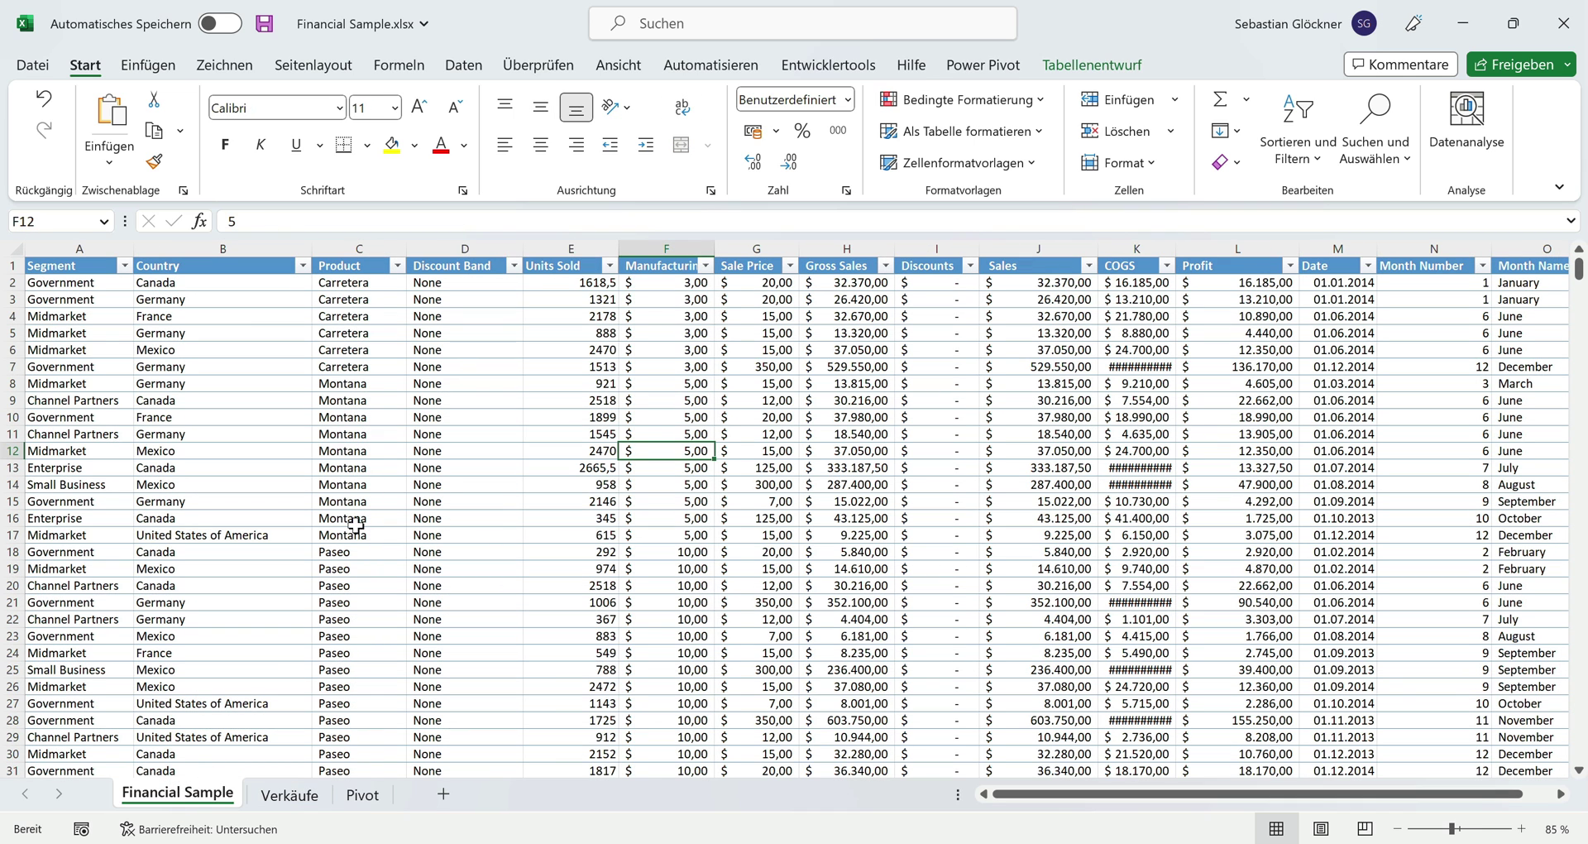
# - Filter Discount Band to only High and Low, then go to the Pivot sheet
pyautogui.click(514, 265)
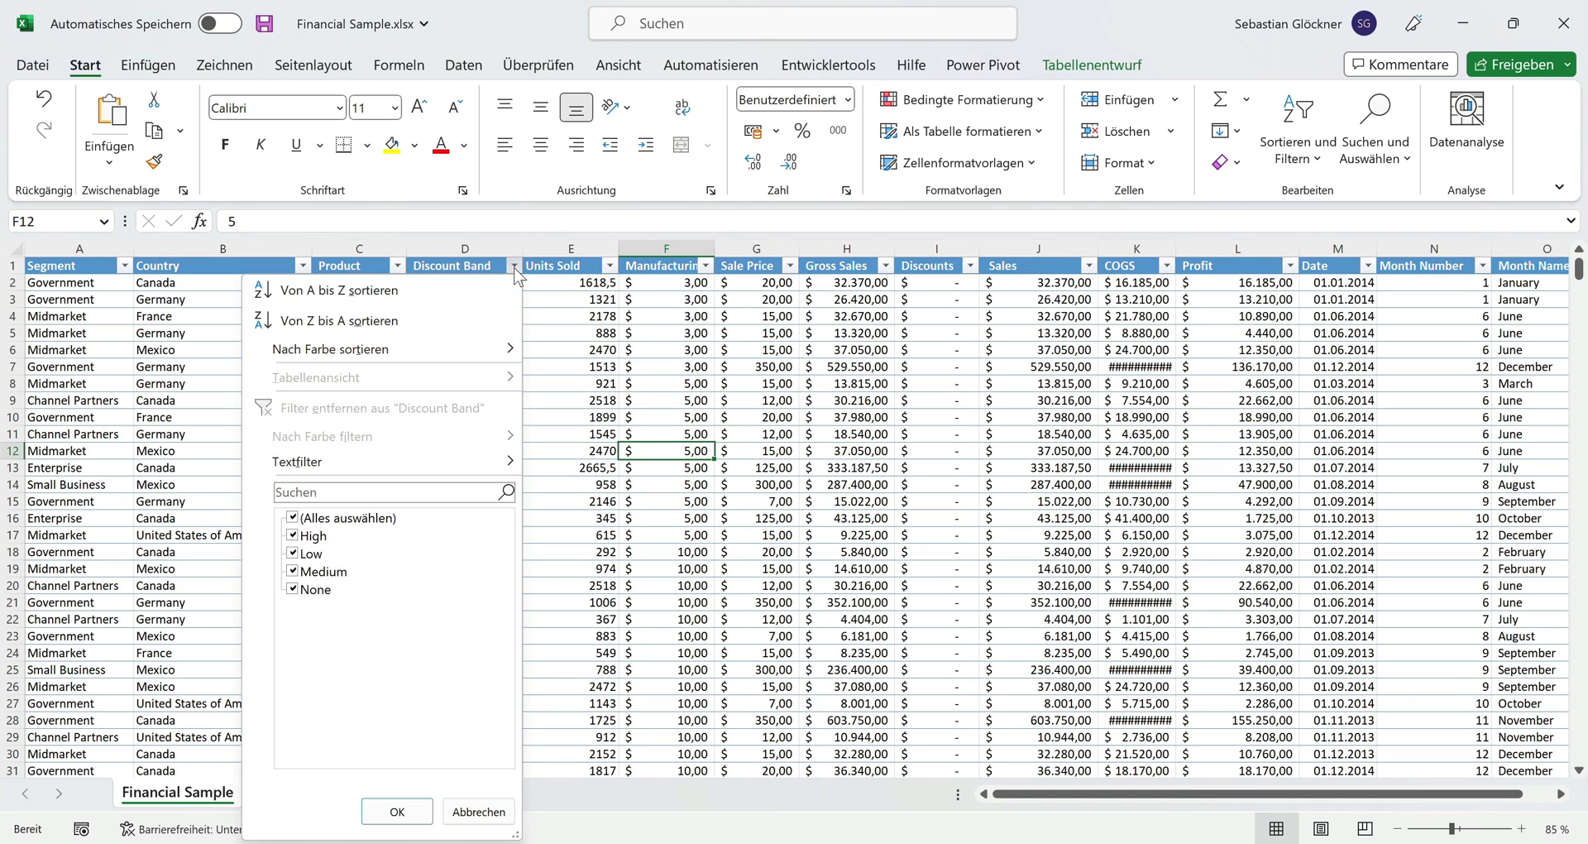
pyautogui.click(292, 517)
pyautogui.click(292, 535)
pyautogui.click(292, 553)
pyautogui.click(397, 811)
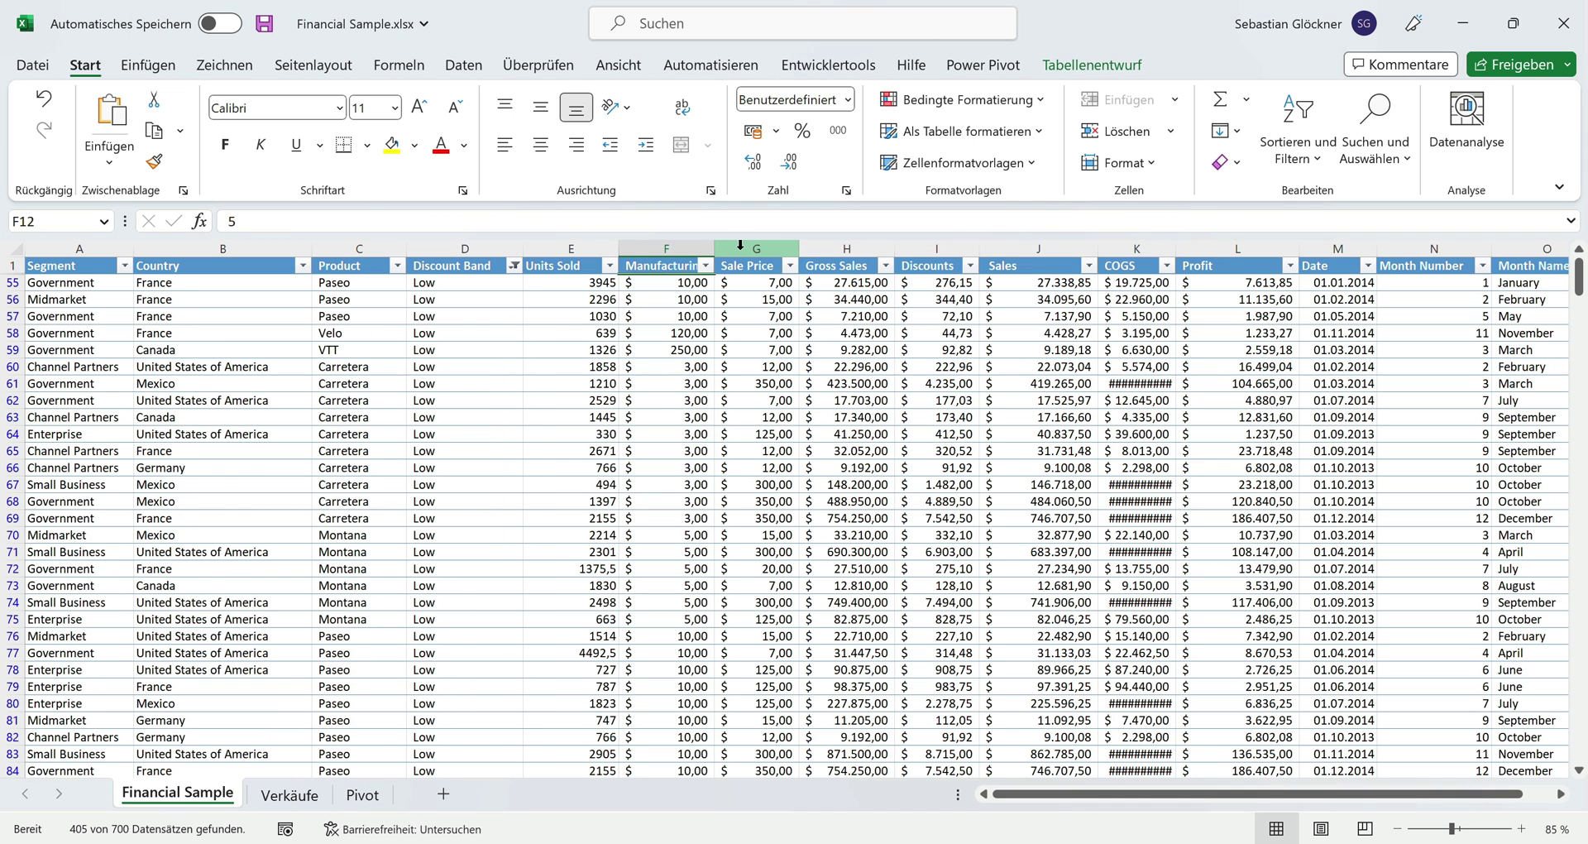
pyautogui.click(738, 261)
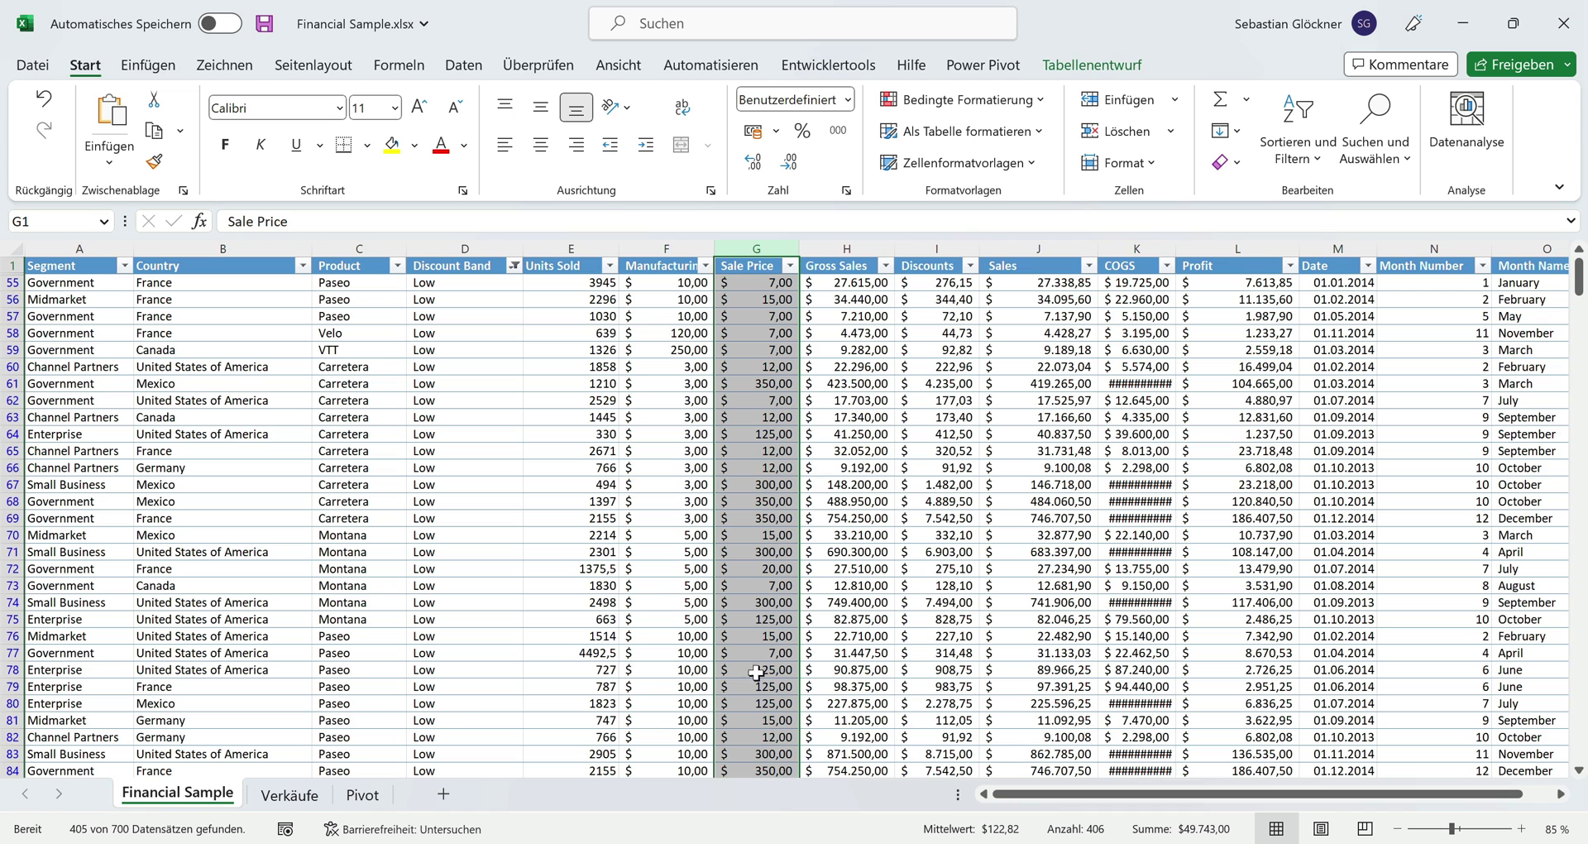
pyautogui.click(362, 795)
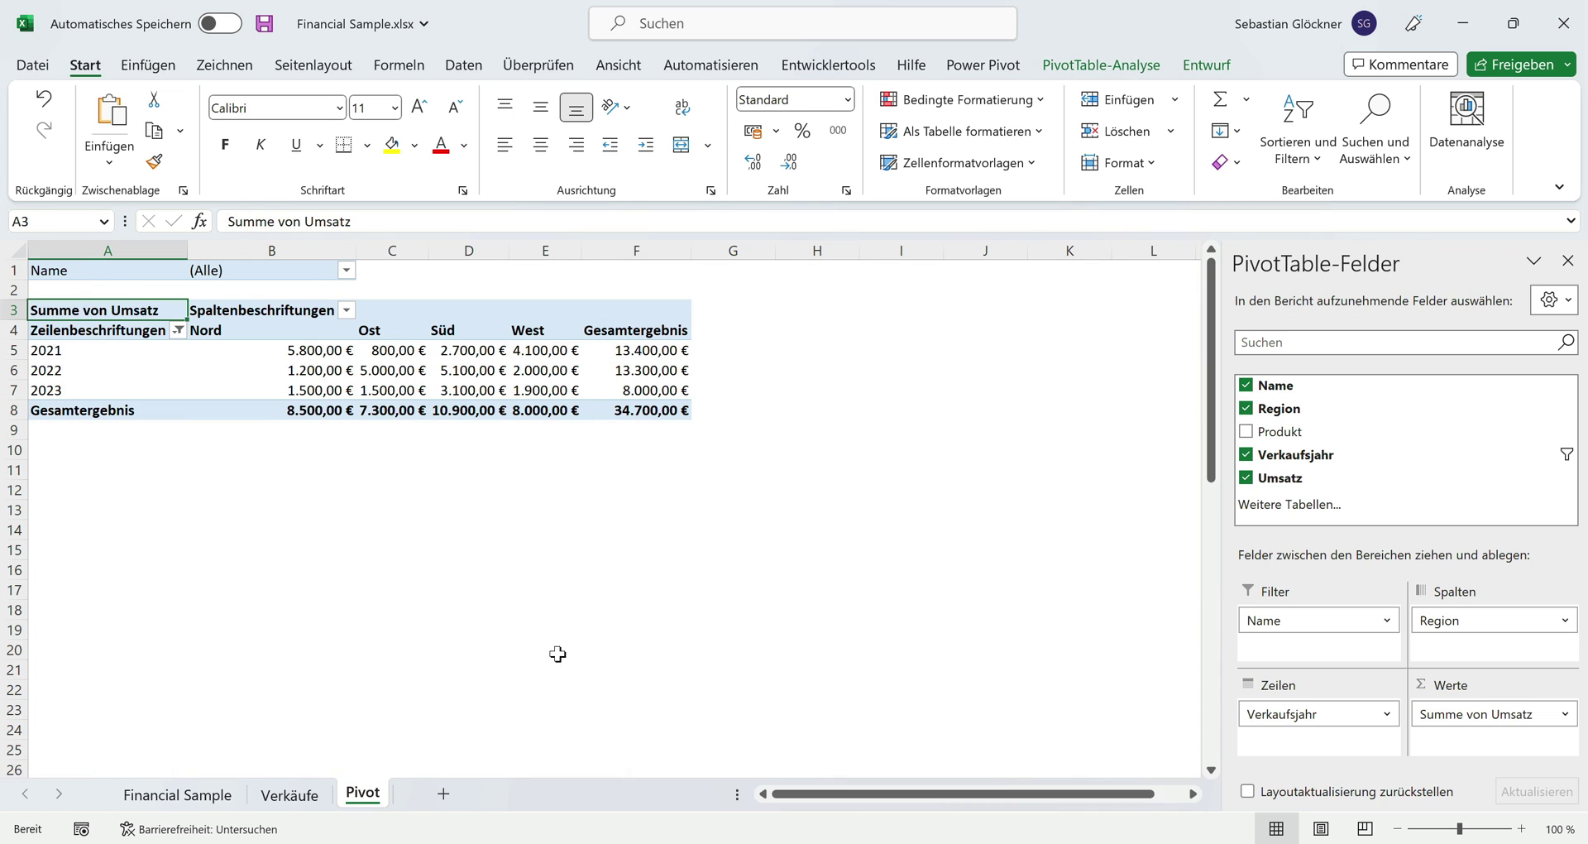
# - Move Verkaufsjahr out of the pivot rows into the columns
pyautogui.click(327, 356)
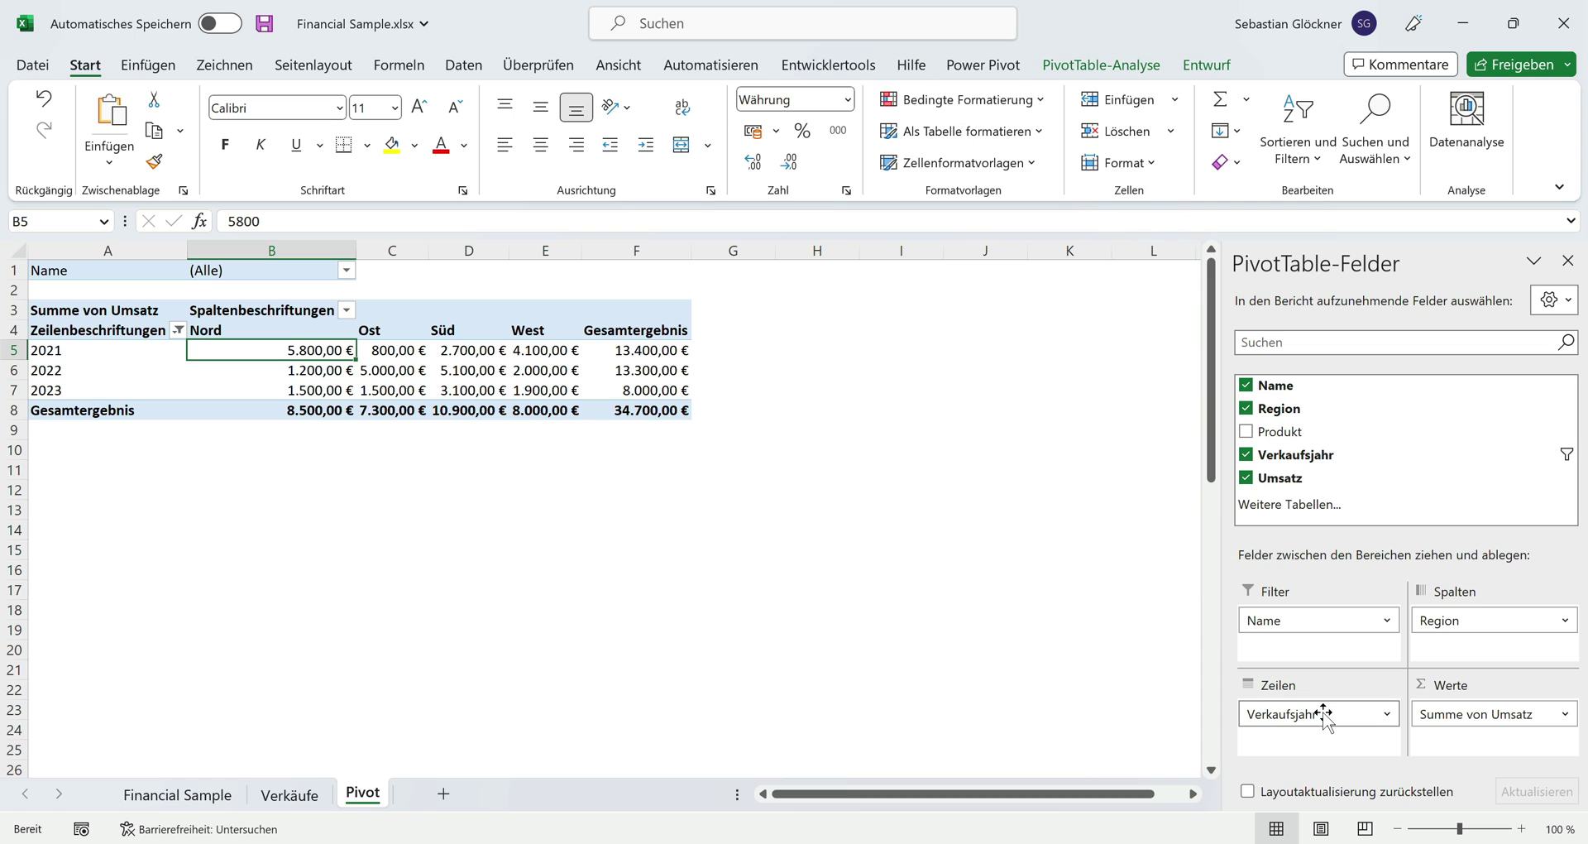
pyautogui.moveTo(1324, 713); pyautogui.dragTo(1323, 660)
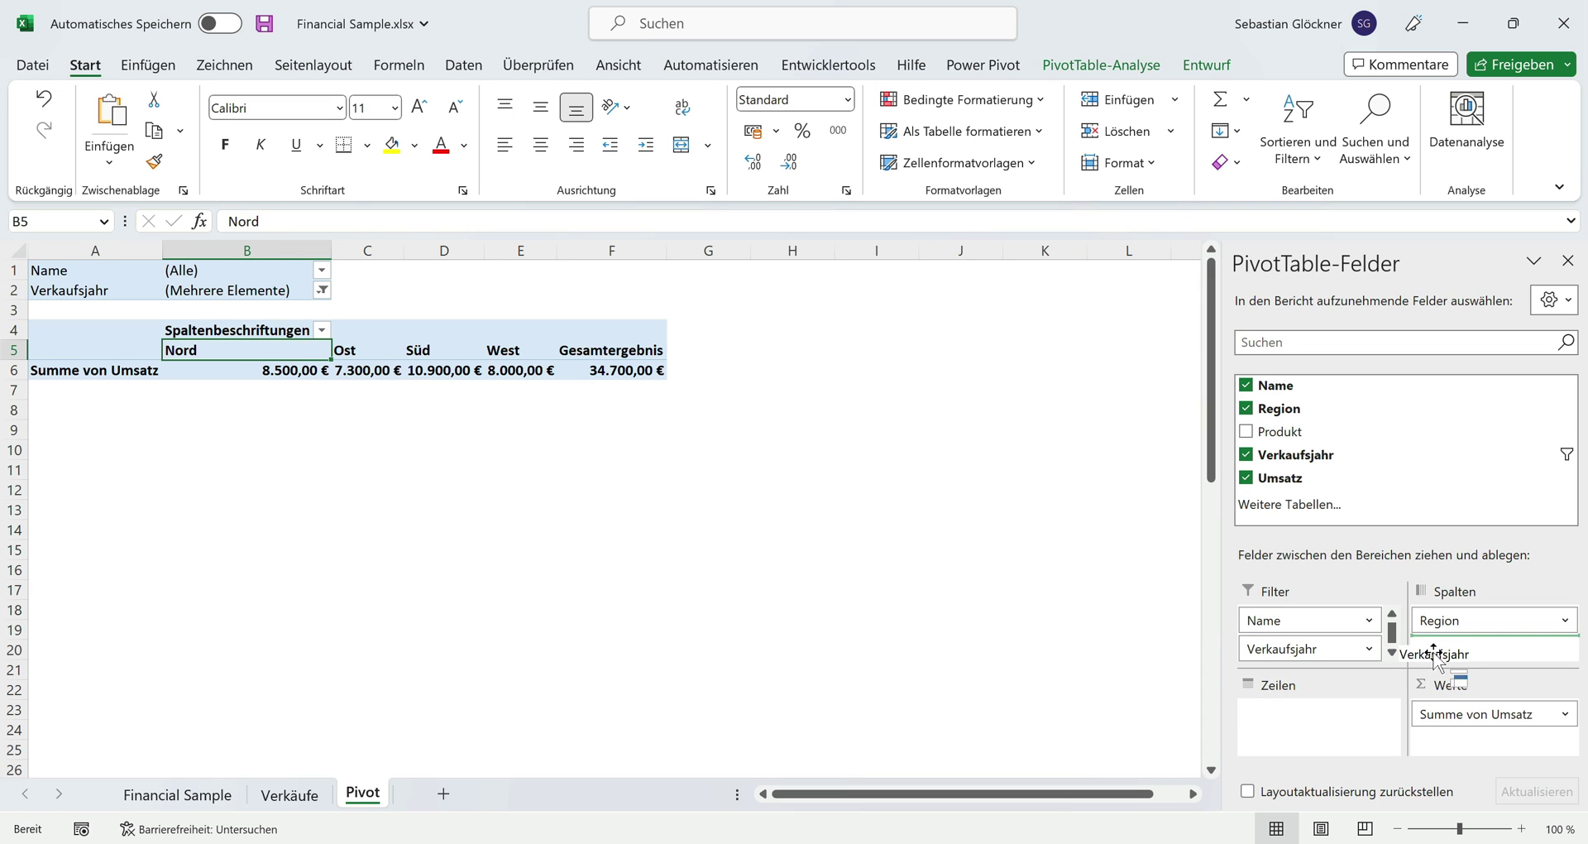
pyautogui.moveTo(1321, 648)
pyautogui.mouseDown()
pyautogui.moveTo(1447, 649)
pyautogui.moveTo(1340, 719)
pyautogui.mouseUp()
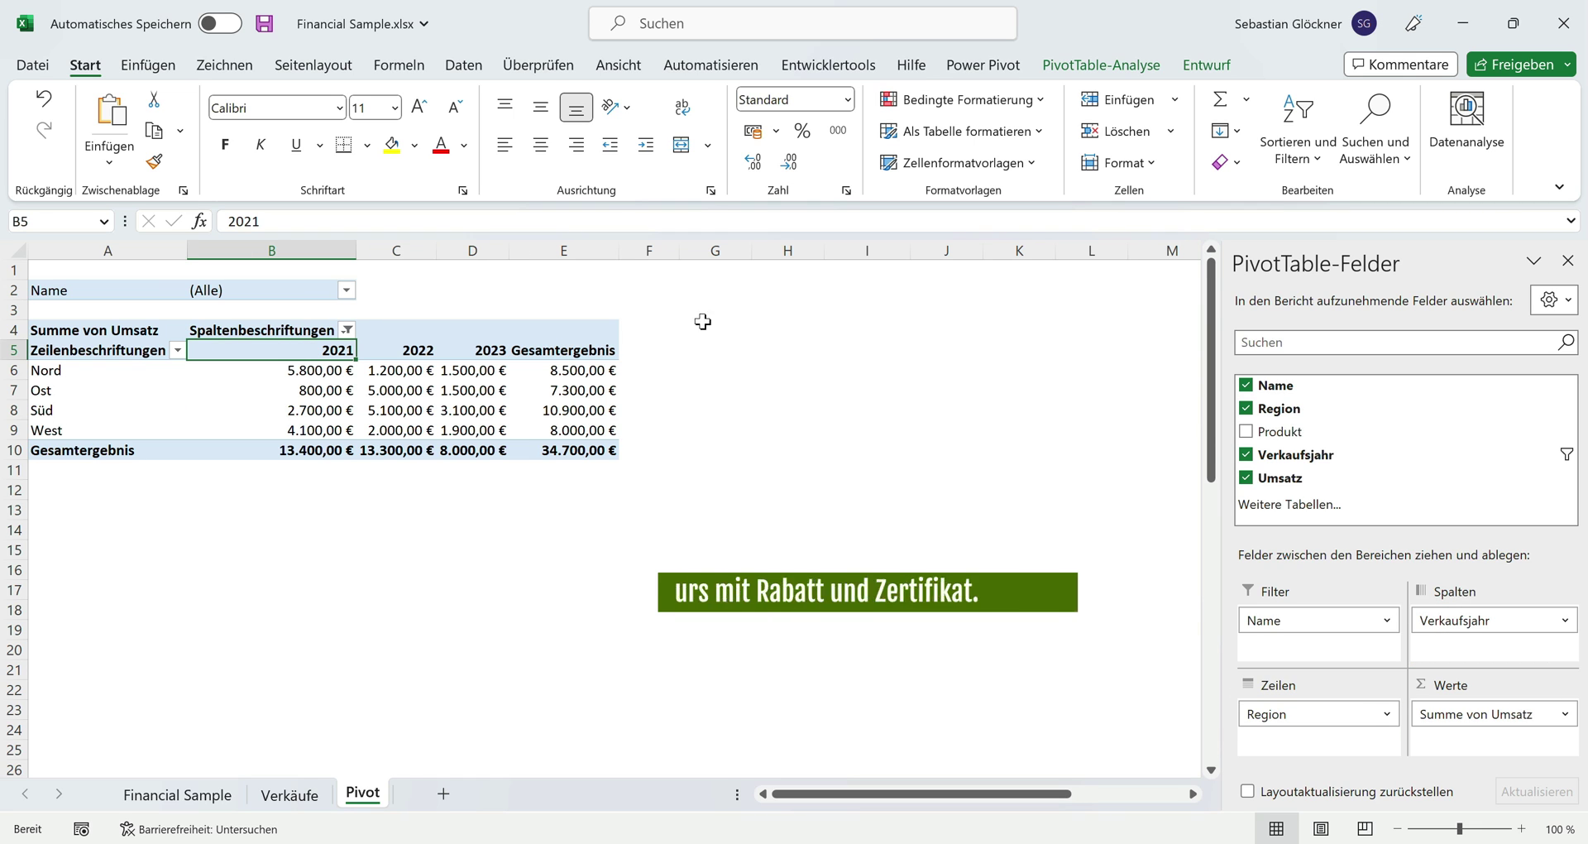
# - Add Produkt to the pivot and make it a report filter
pyautogui.moveTo(1279, 431)
pyautogui.mouseDown()
pyautogui.moveTo(1260, 636)
pyautogui.moveTo(1283, 740)
pyautogui.mouseUp()
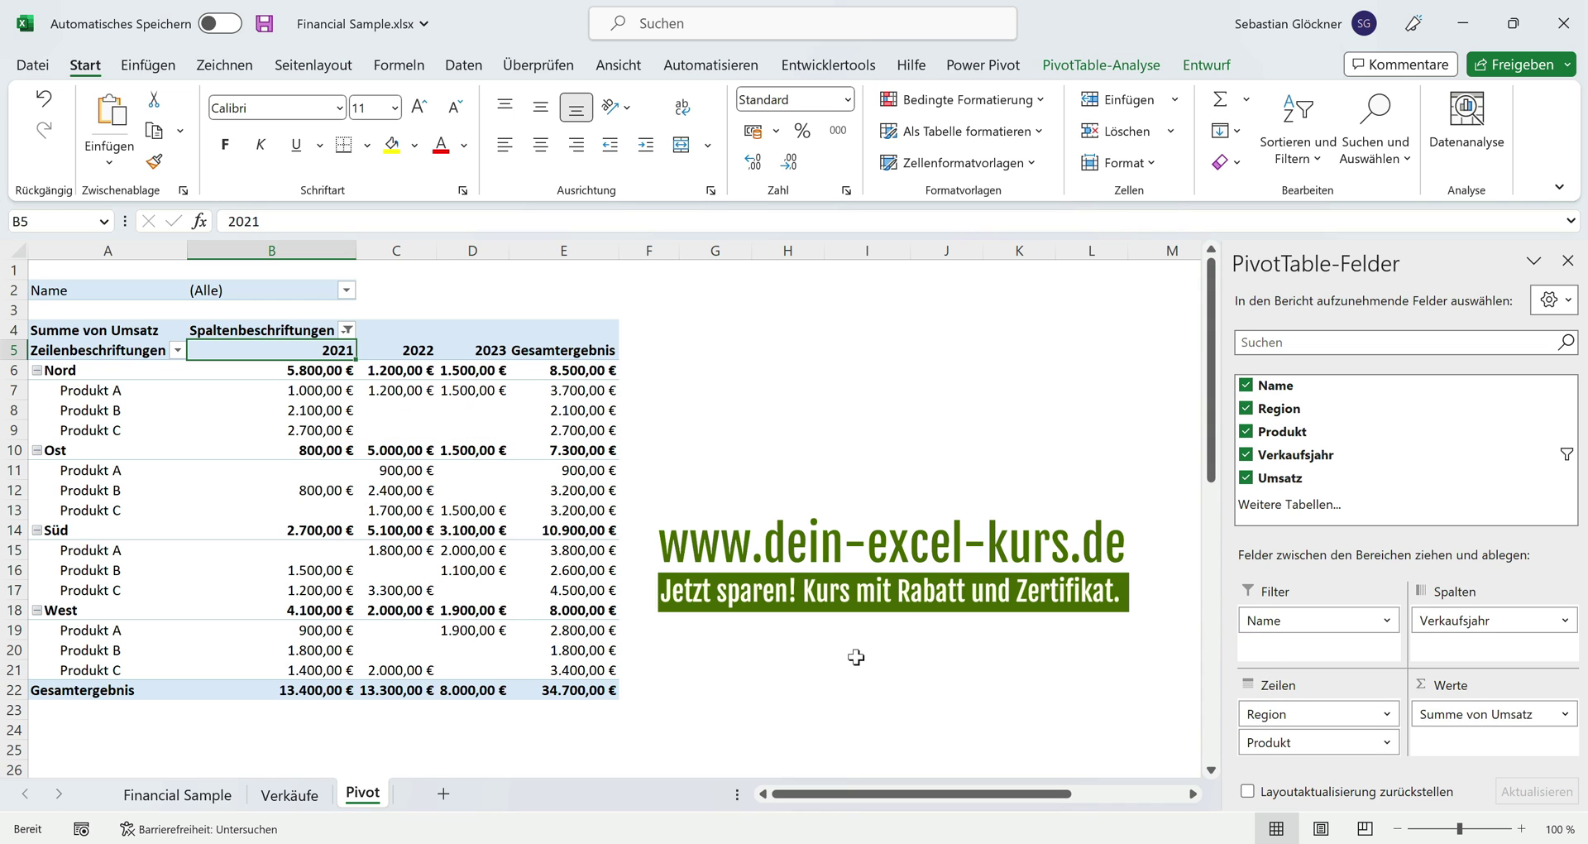
pyautogui.click(552, 694)
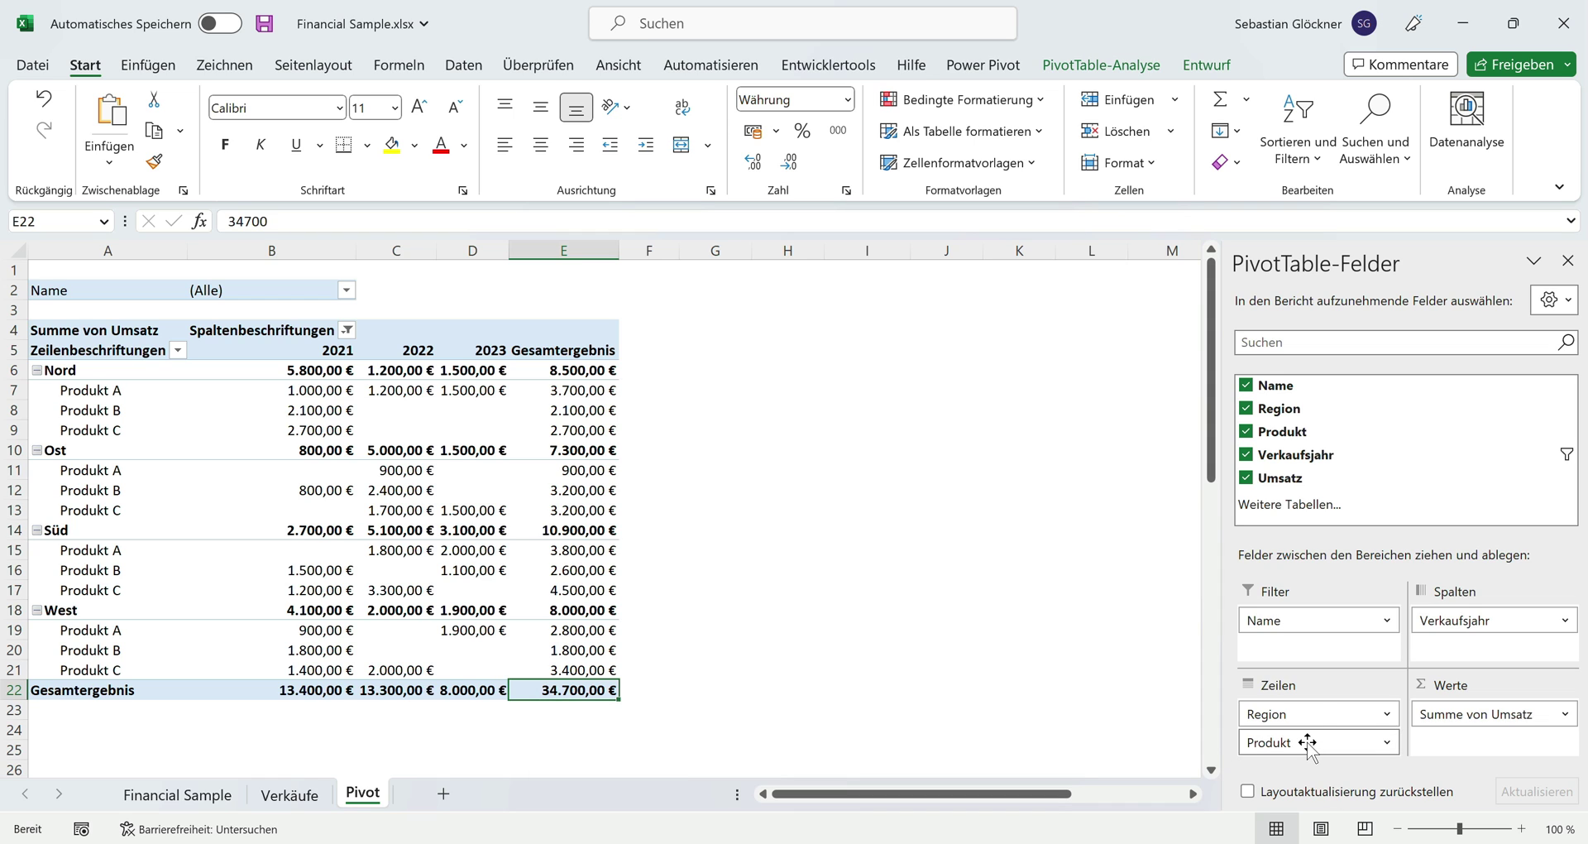
pyautogui.moveTo(1306, 691)
pyautogui.mouseDown()
pyautogui.moveTo(1480, 649)
pyautogui.moveTo(1351, 649)
pyautogui.mouseUp()
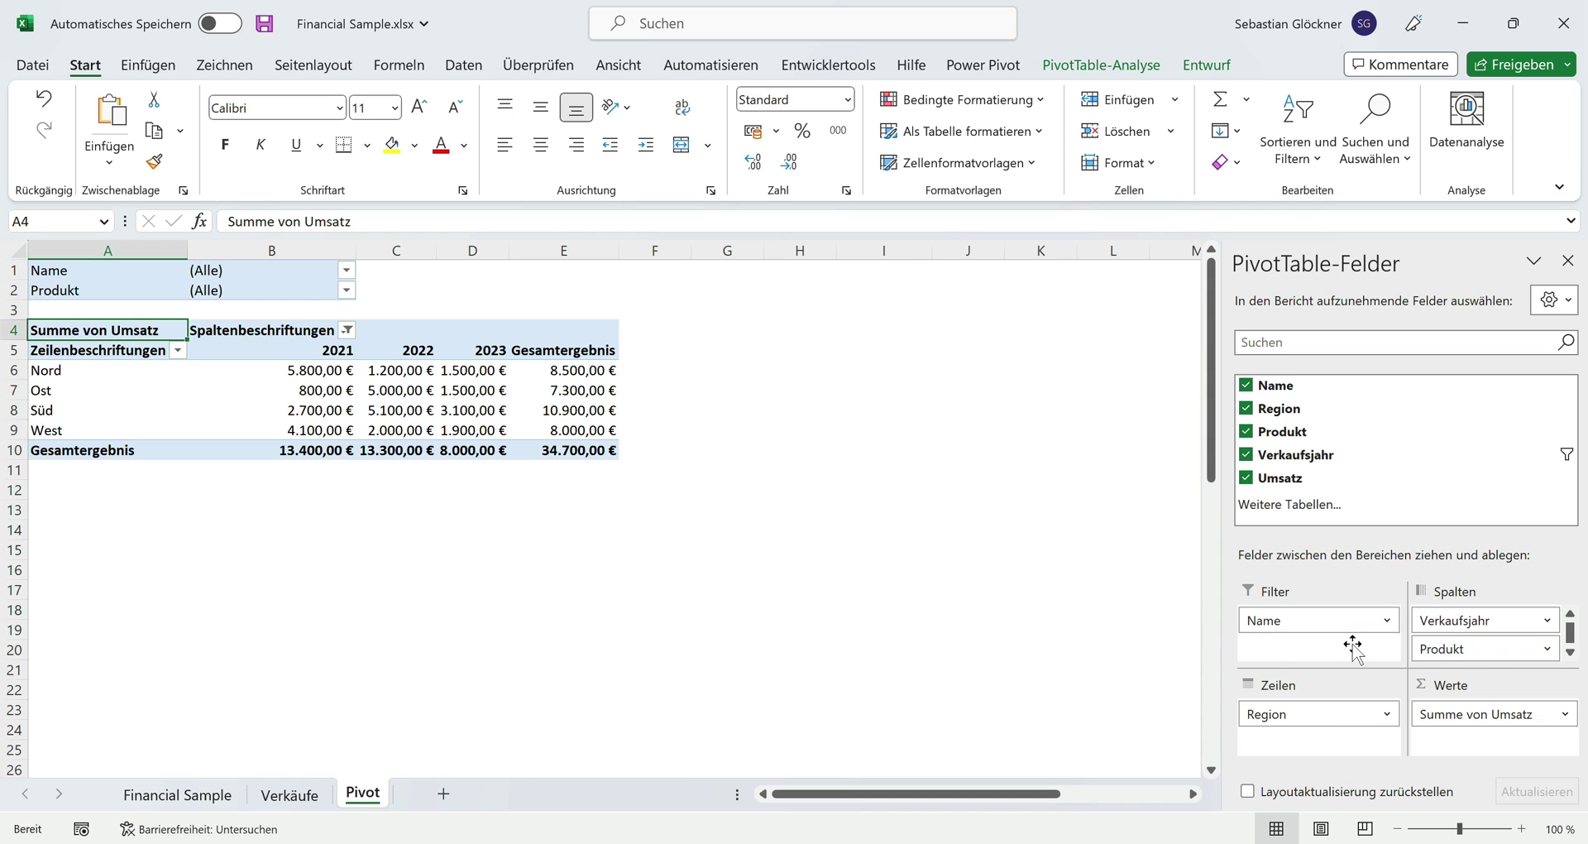
pyautogui.click(577, 450)
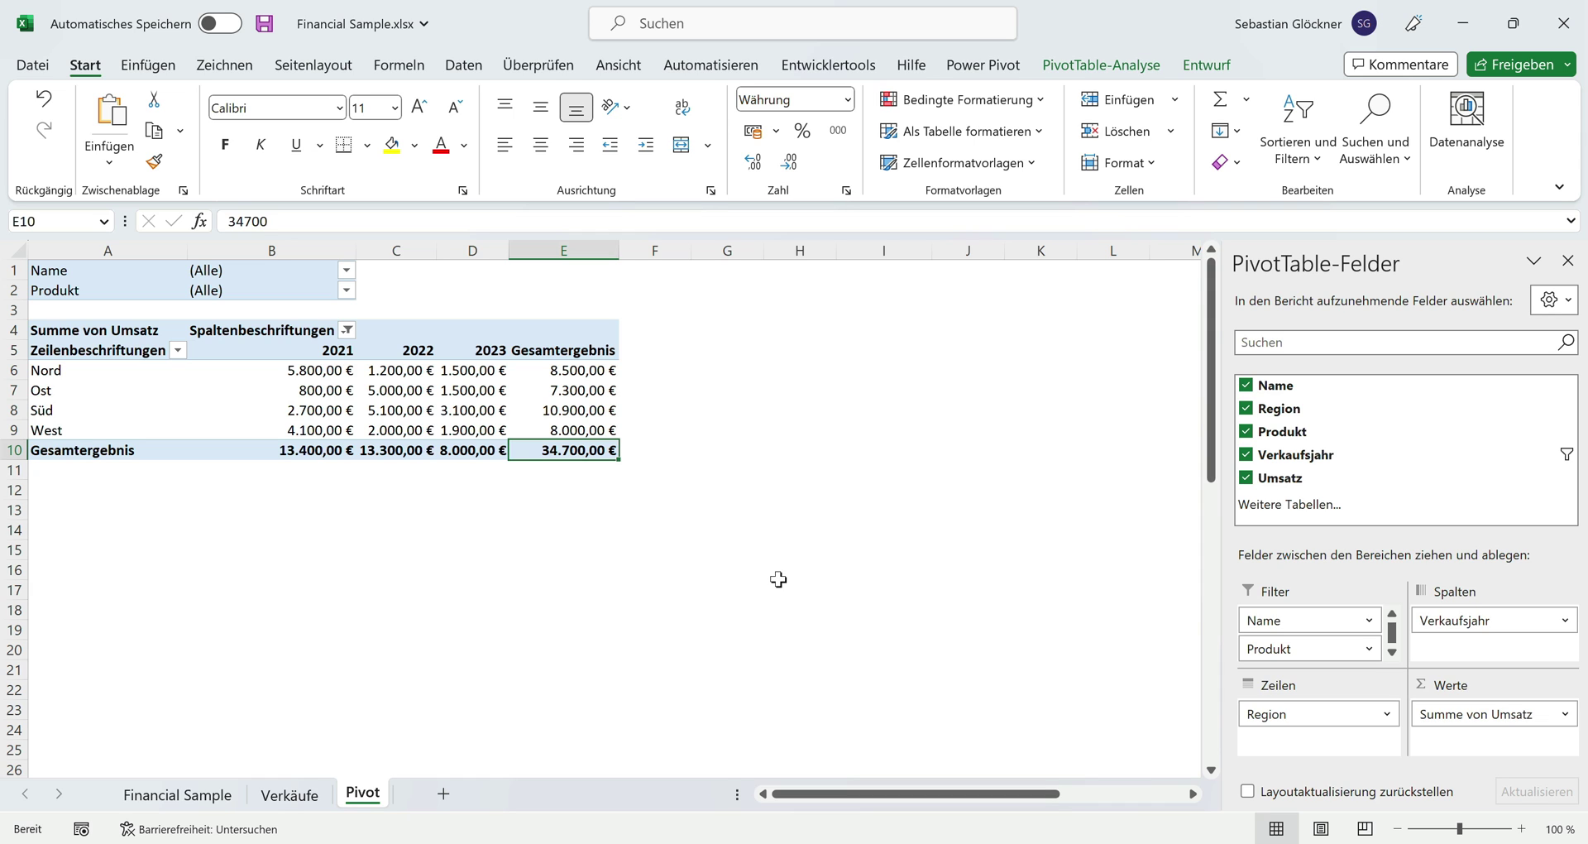
# - Delete the Pivot sheet from the workbook
pyautogui.rightClick(366, 801)
pyautogui.click(439, 523)
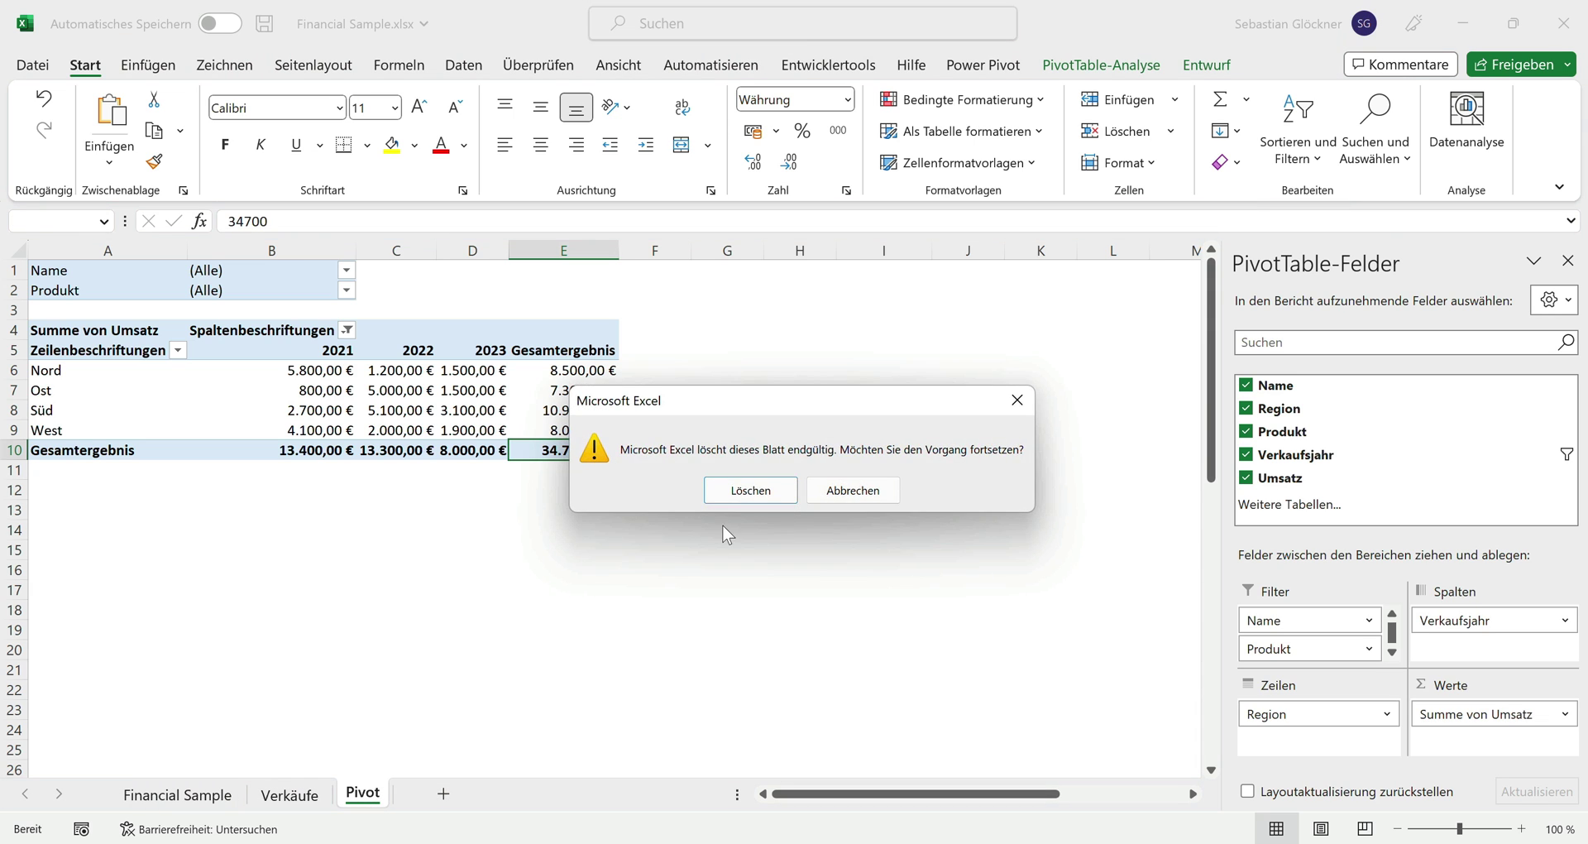
pyautogui.click(748, 503)
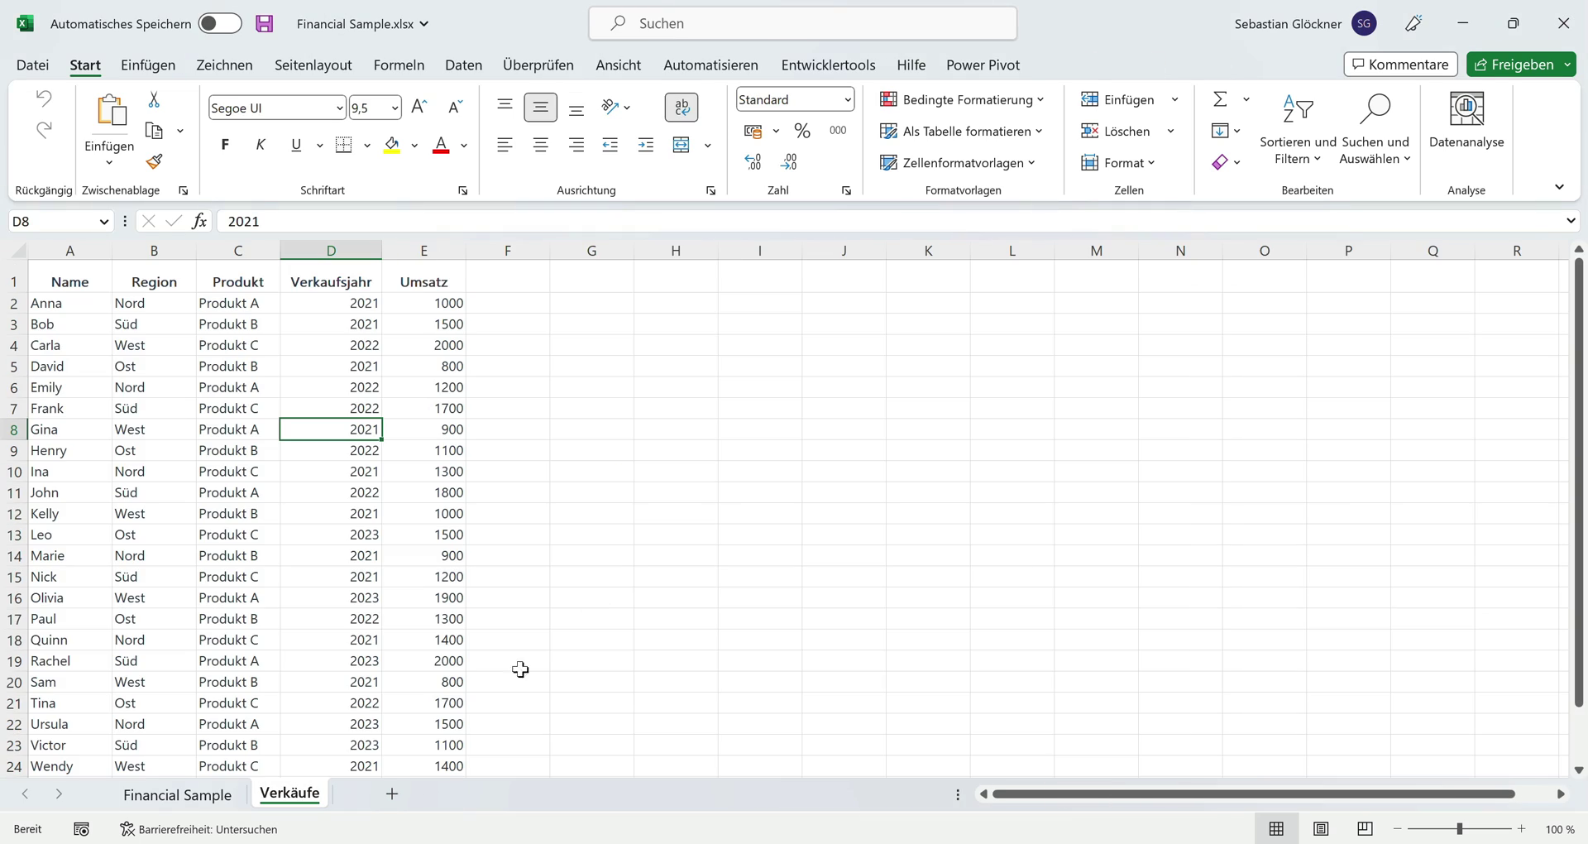
# - Check the Sales column on Financial Sample, then switch to the Verkäufe sheet
pyautogui.click(177, 796)
pyautogui.click(1048, 552)
pyautogui.hscroll(6, 1052, 552)
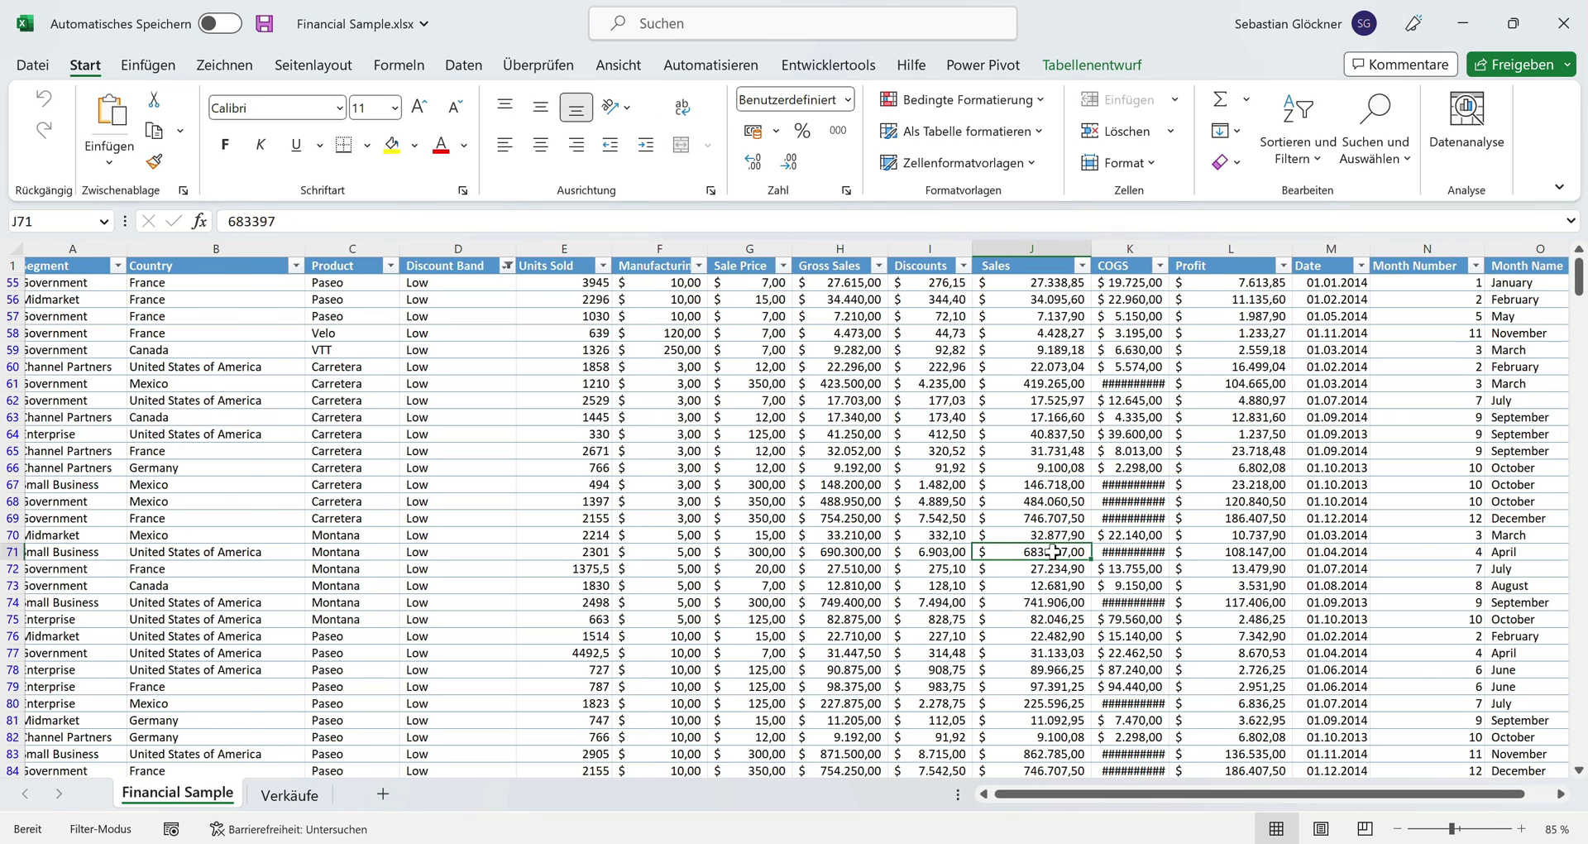
pyautogui.hscroll(-6, 1052, 552)
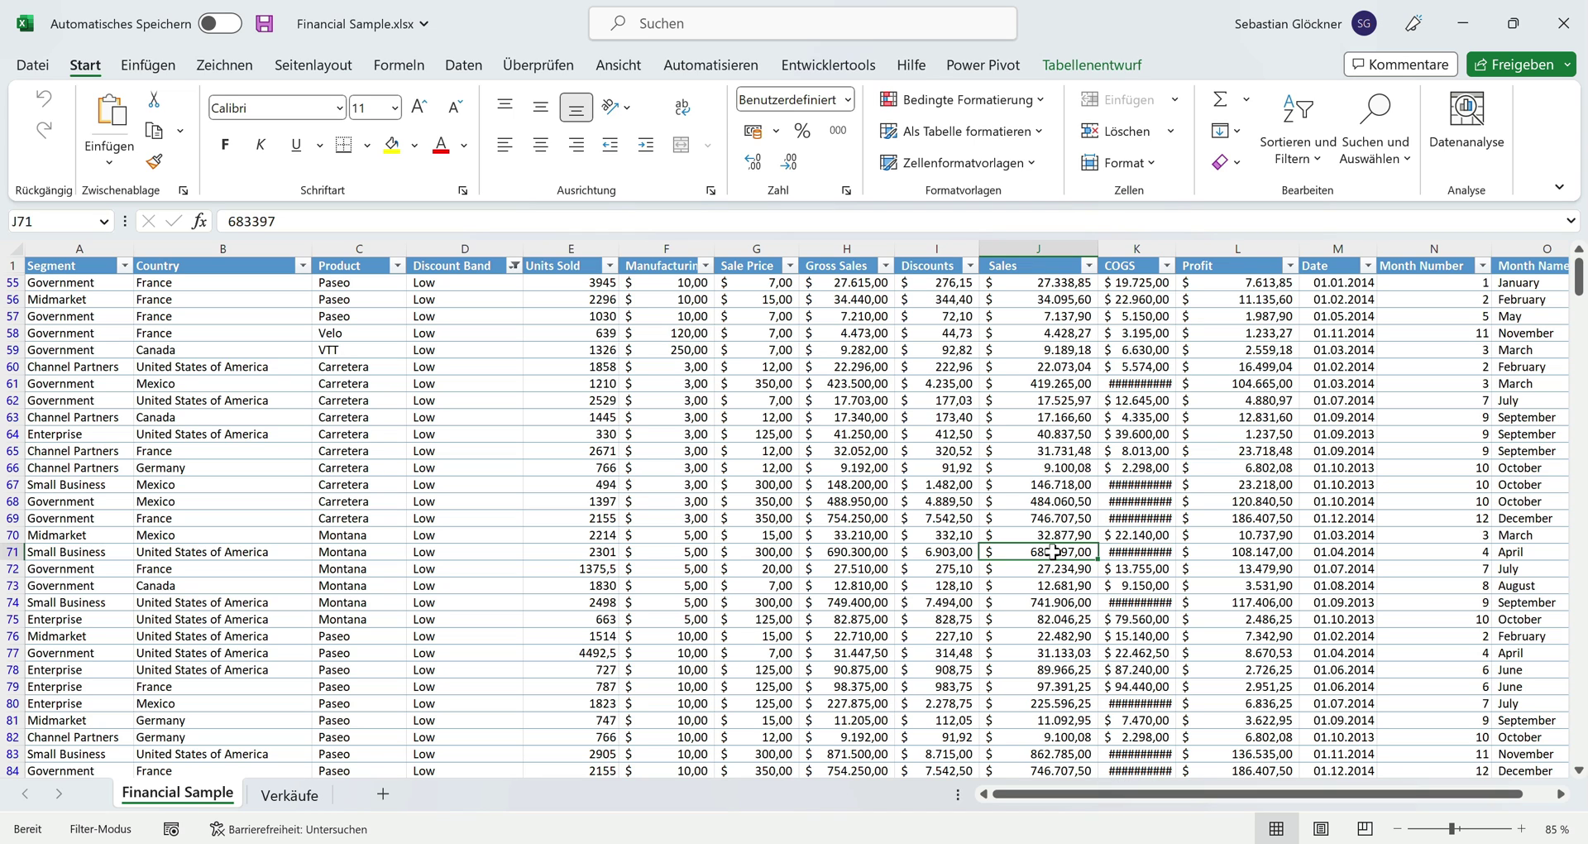
pyautogui.click(284, 804)
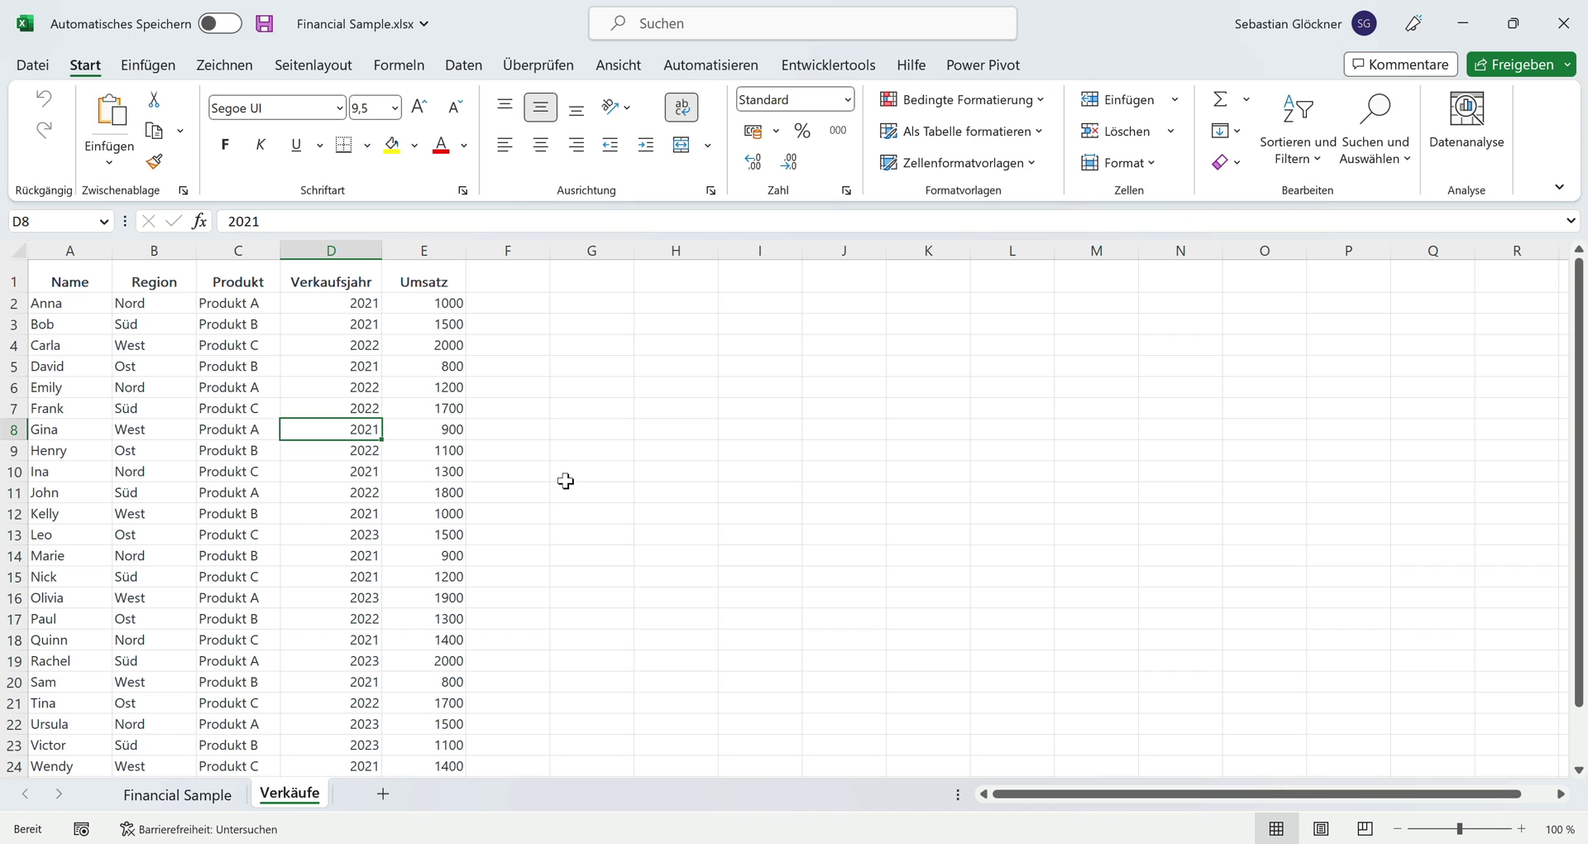
# - Select columns A to E, Name through Umsatz, on the Verkäufe sheet
pyautogui.click(73, 256)
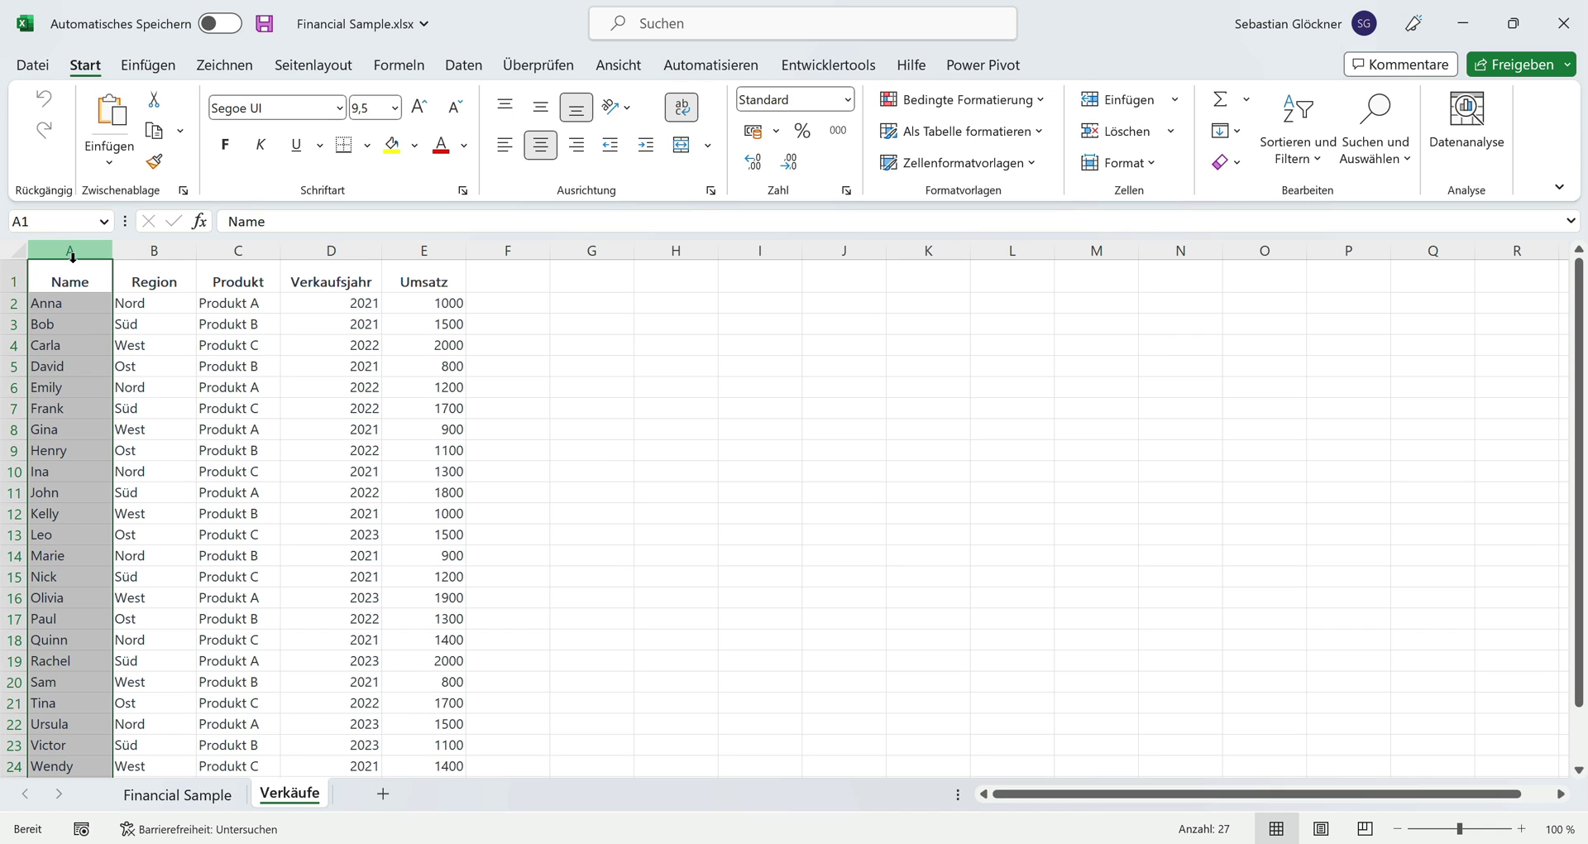
pyautogui.click(150, 253)
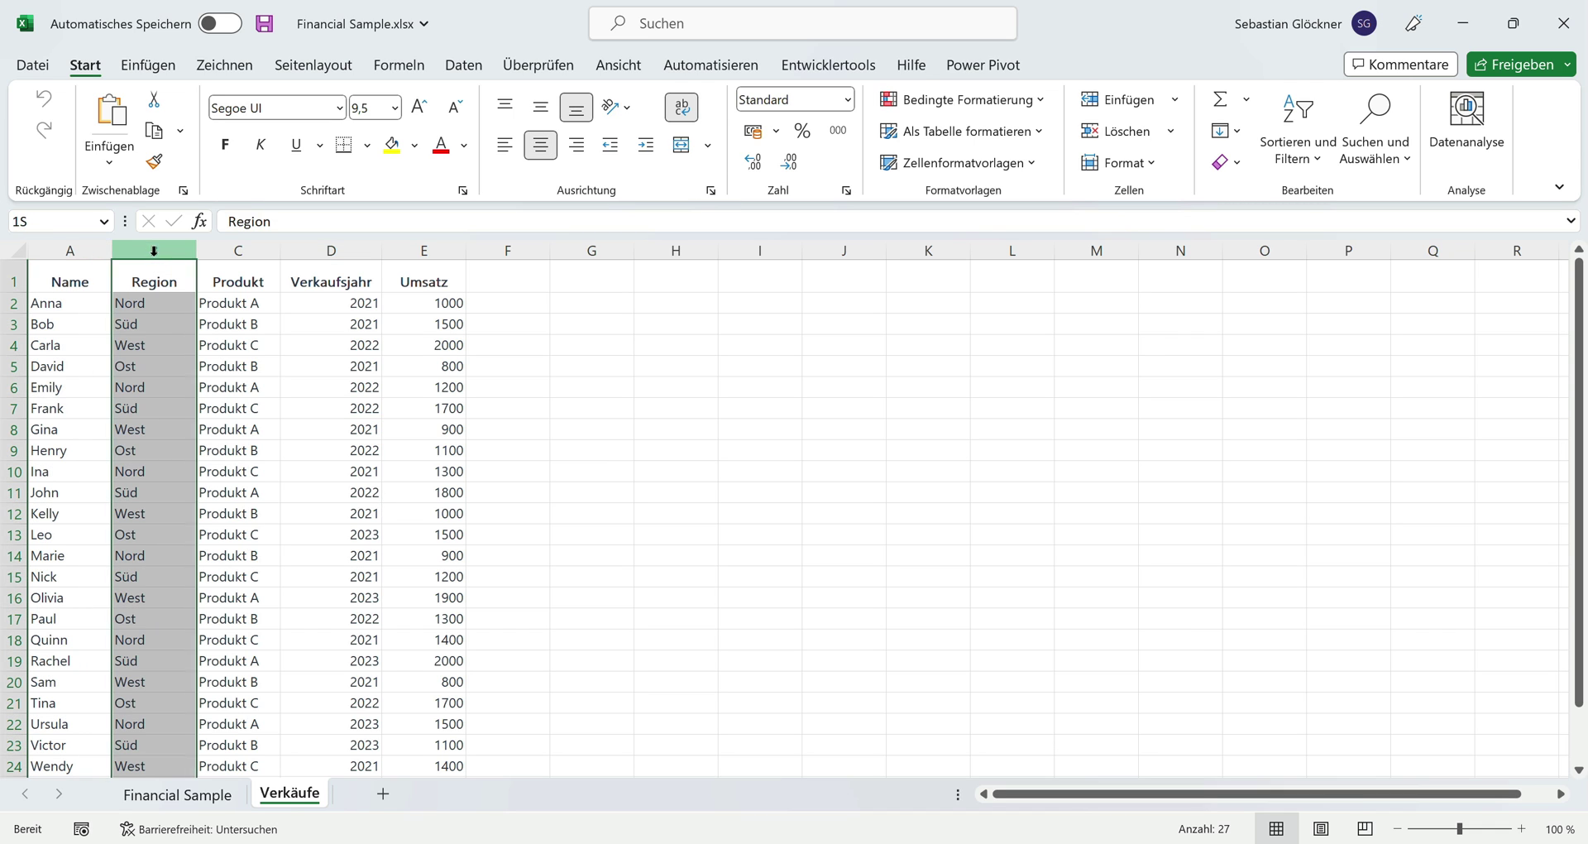
pyautogui.click(235, 246)
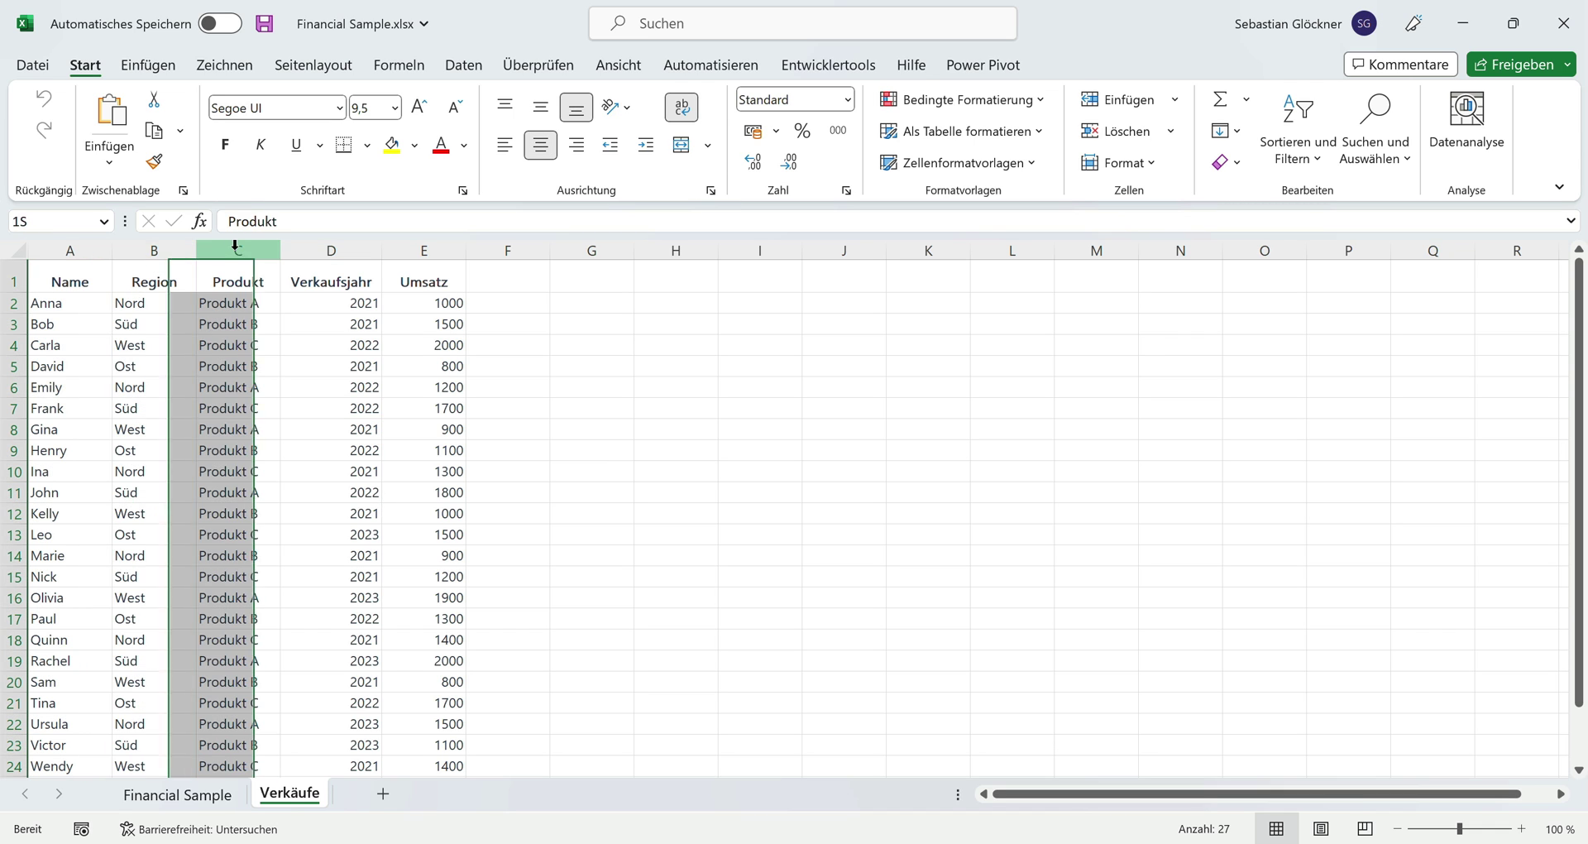
pyautogui.click(333, 246)
pyautogui.click(405, 241)
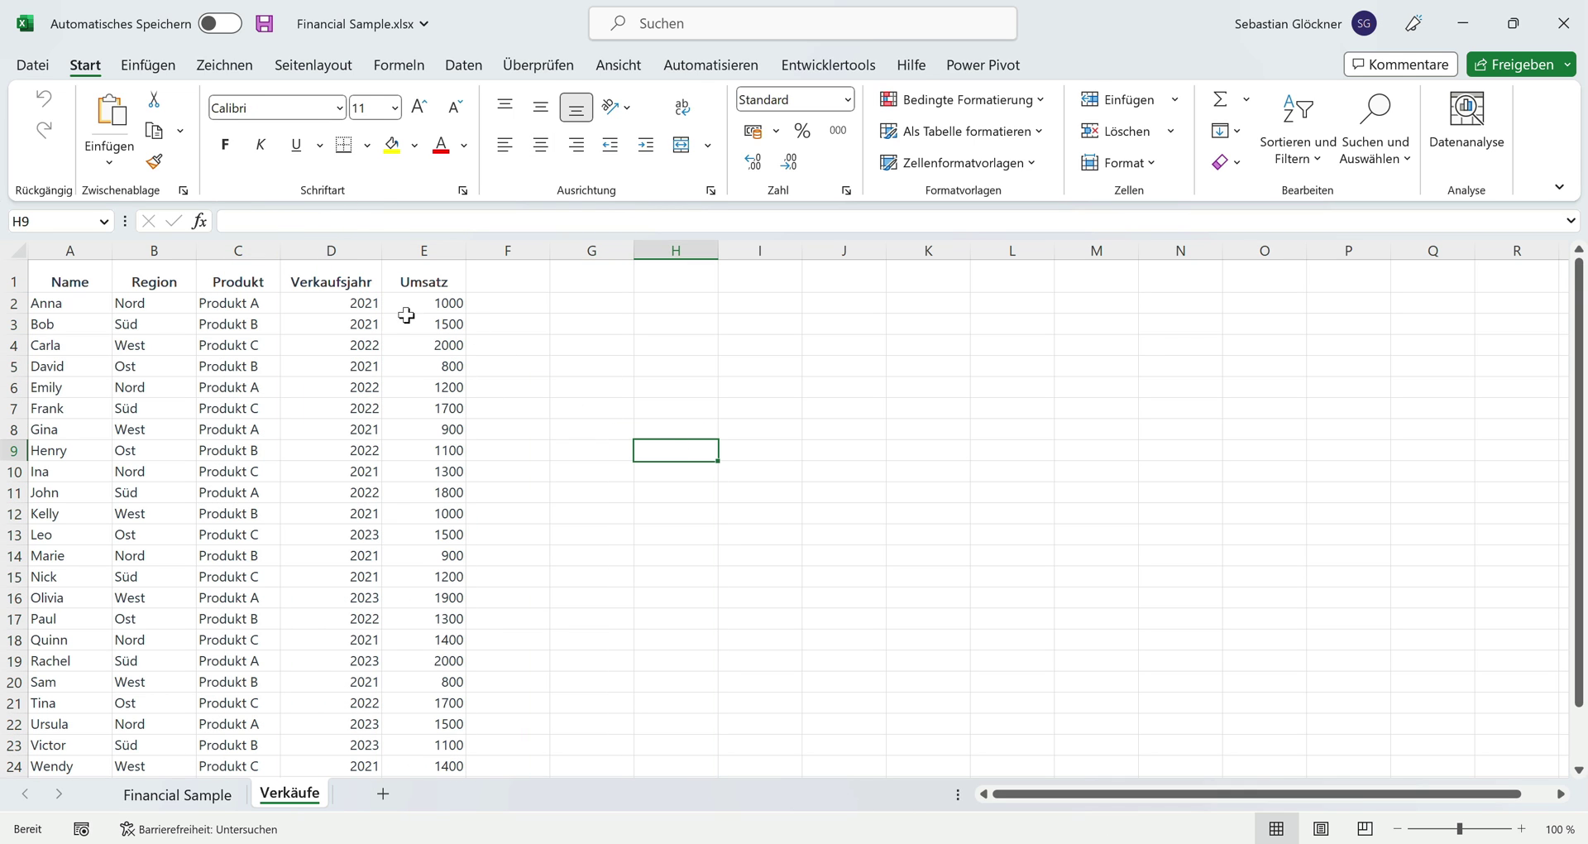
pyautogui.moveTo(420, 250); pyautogui.dragTo(46, 247)
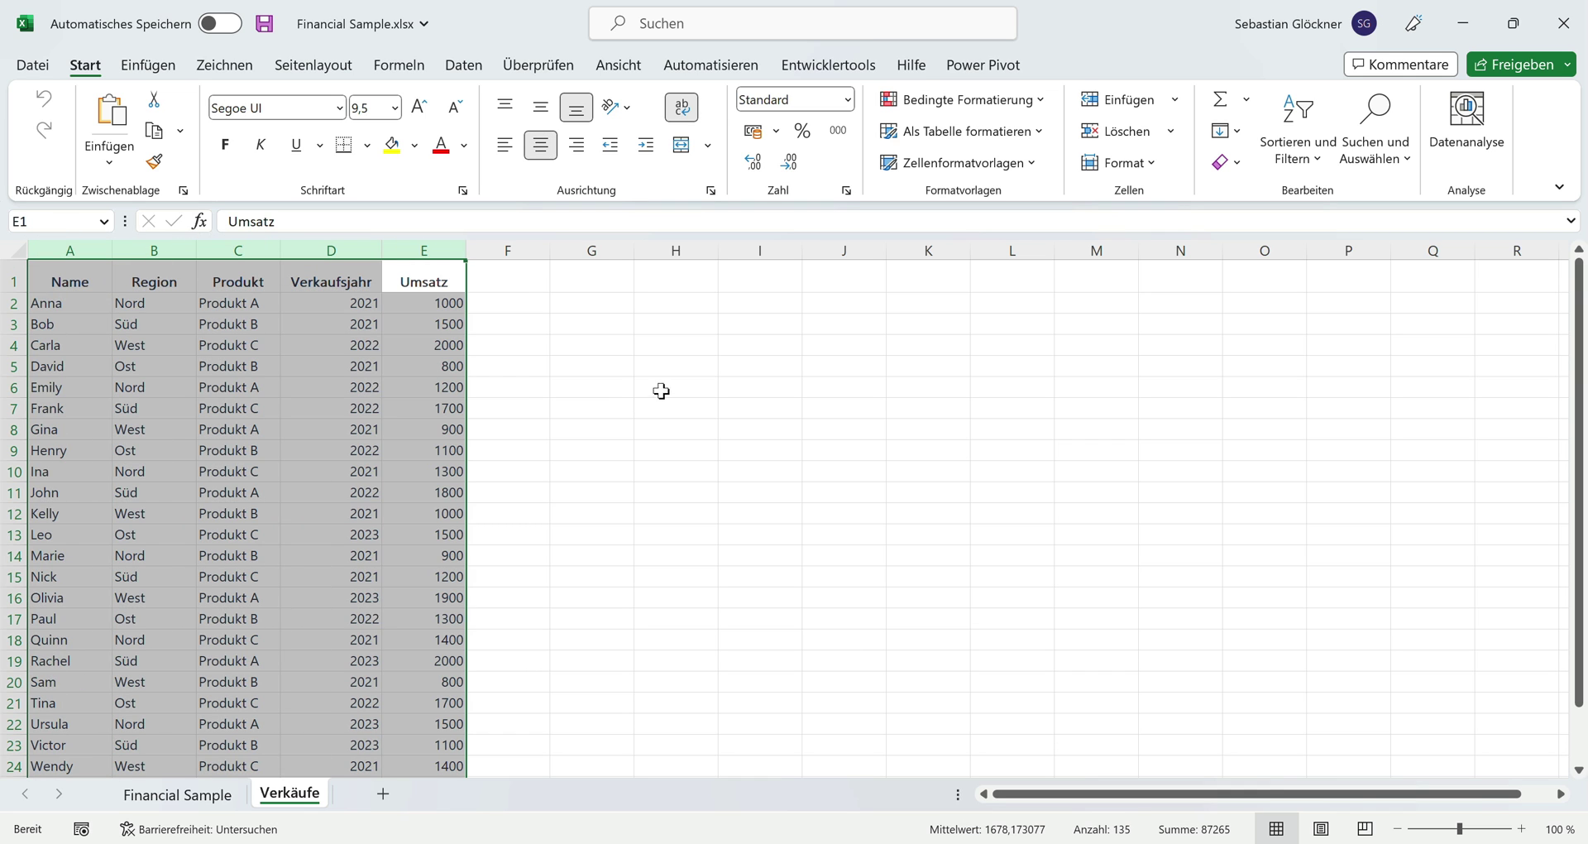
pyautogui.click(459, 66)
# - Turn on AutoFilter and filter Verkaufsjahr to 2021, checking the Umsatz sum
pyautogui.click(829, 132)
pyautogui.click(738, 403)
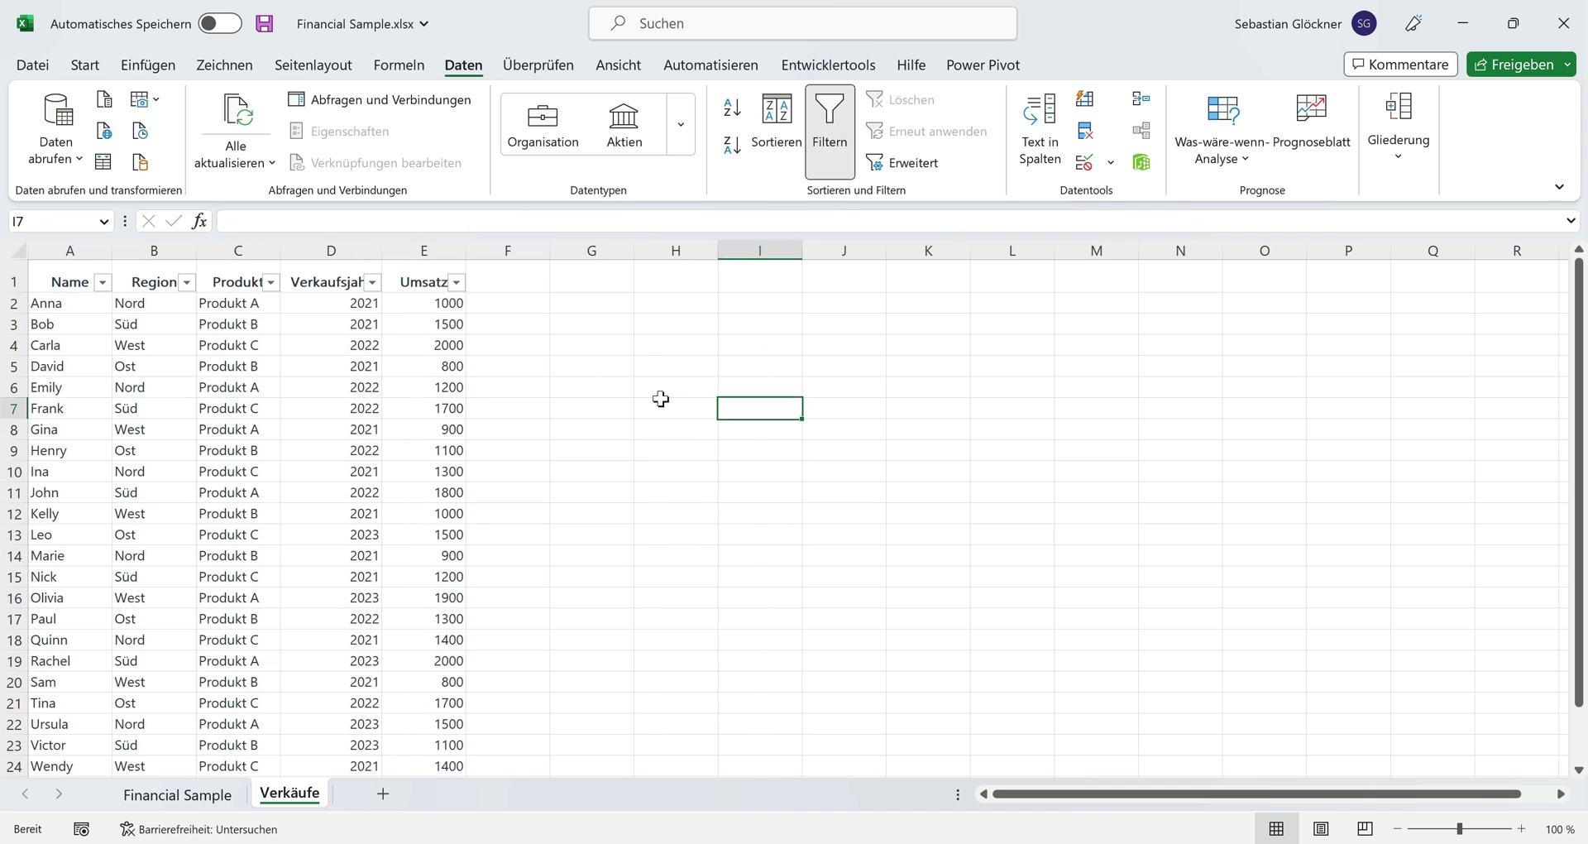
pyautogui.click(373, 283)
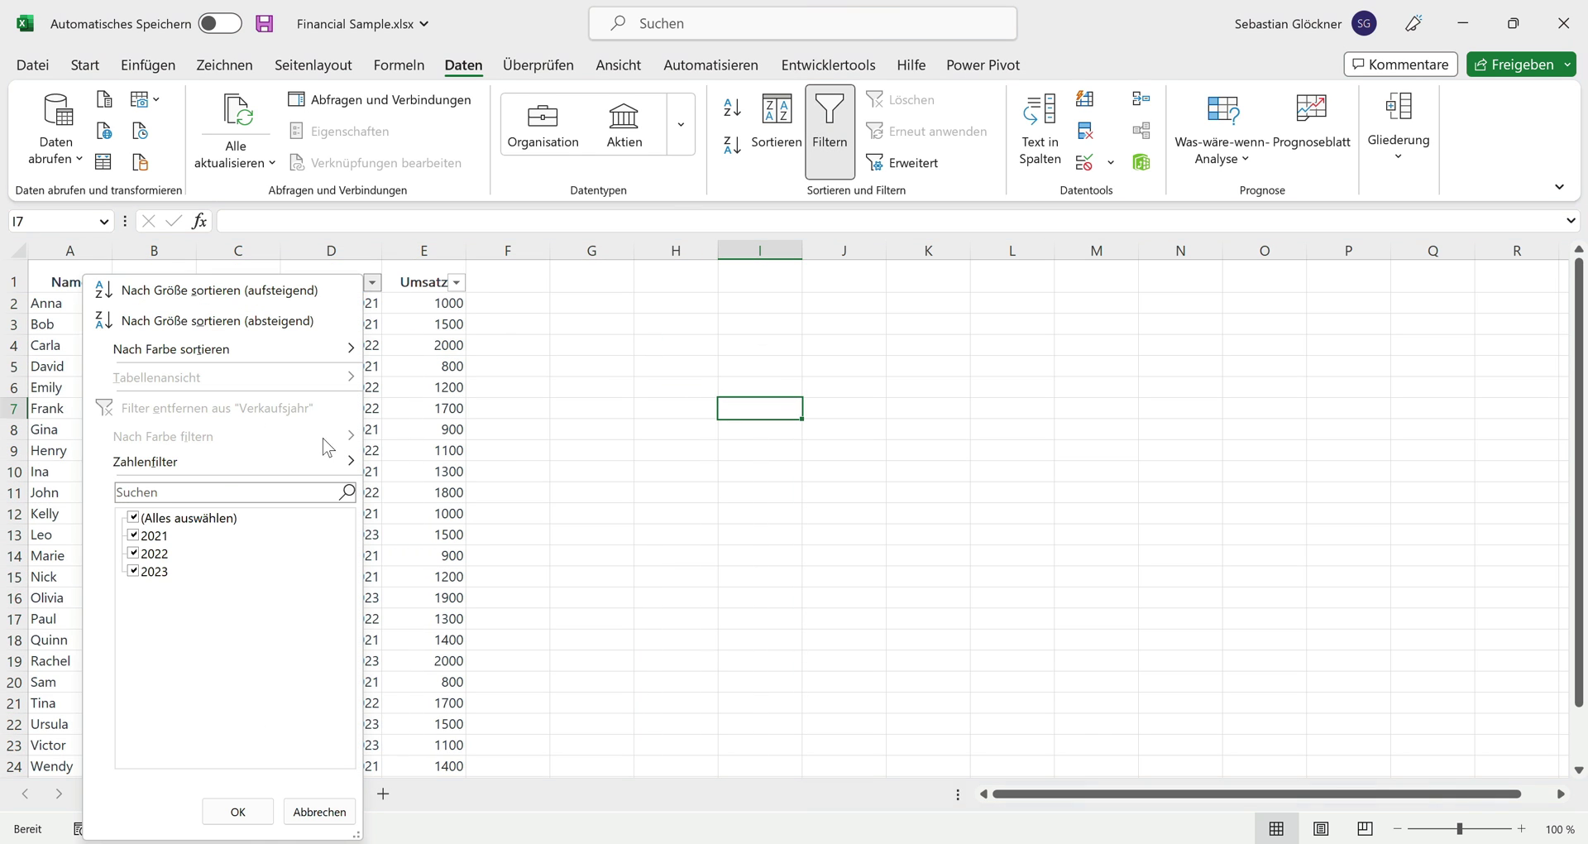
pyautogui.click(134, 518)
pyautogui.click(133, 535)
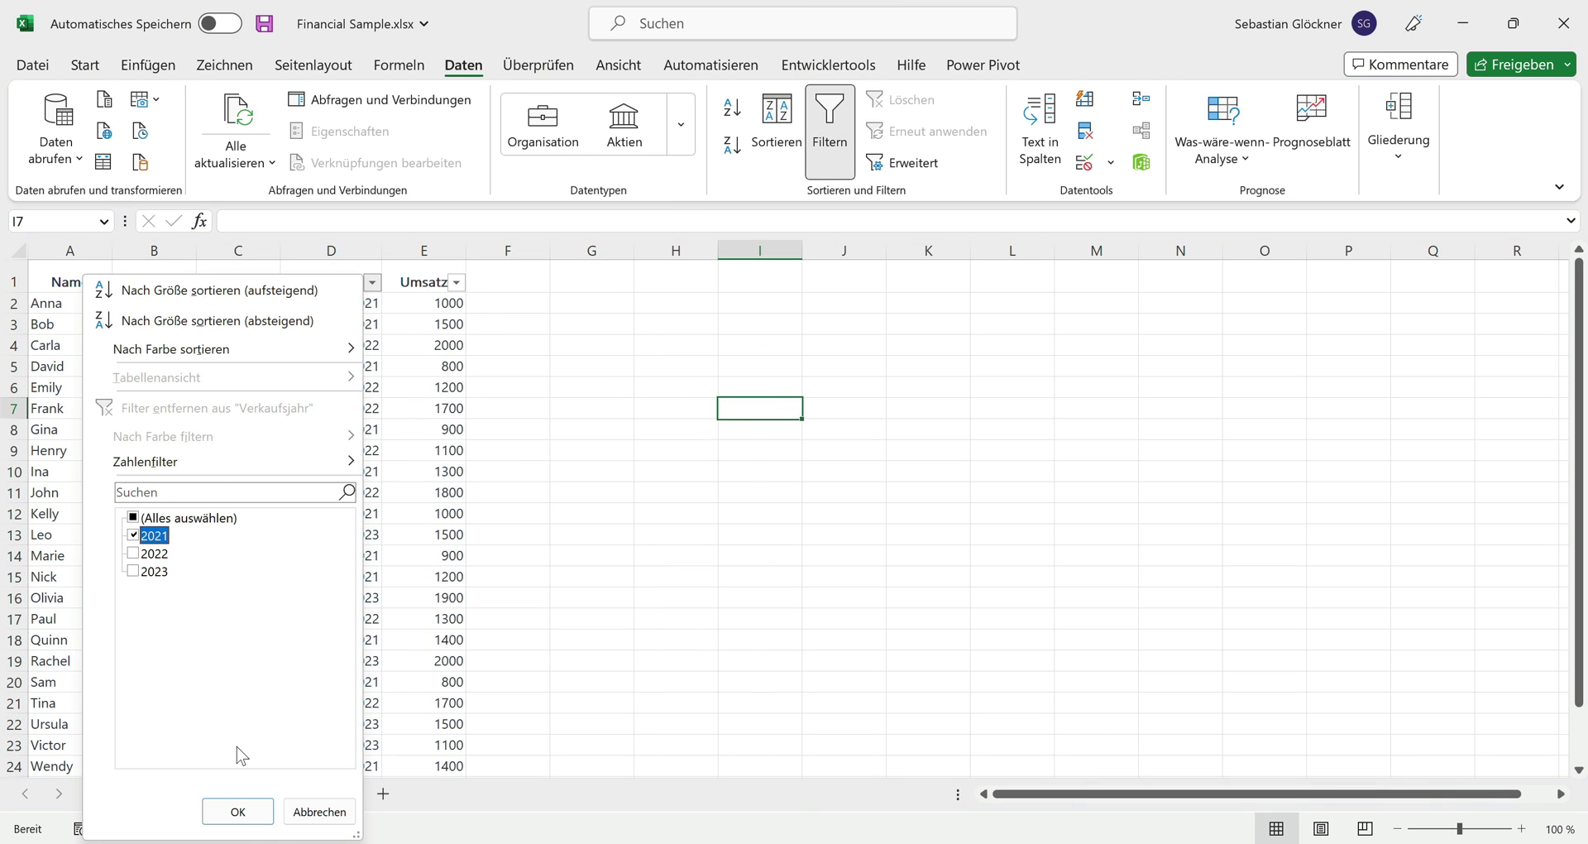
pyautogui.click(237, 812)
pyautogui.click(424, 250)
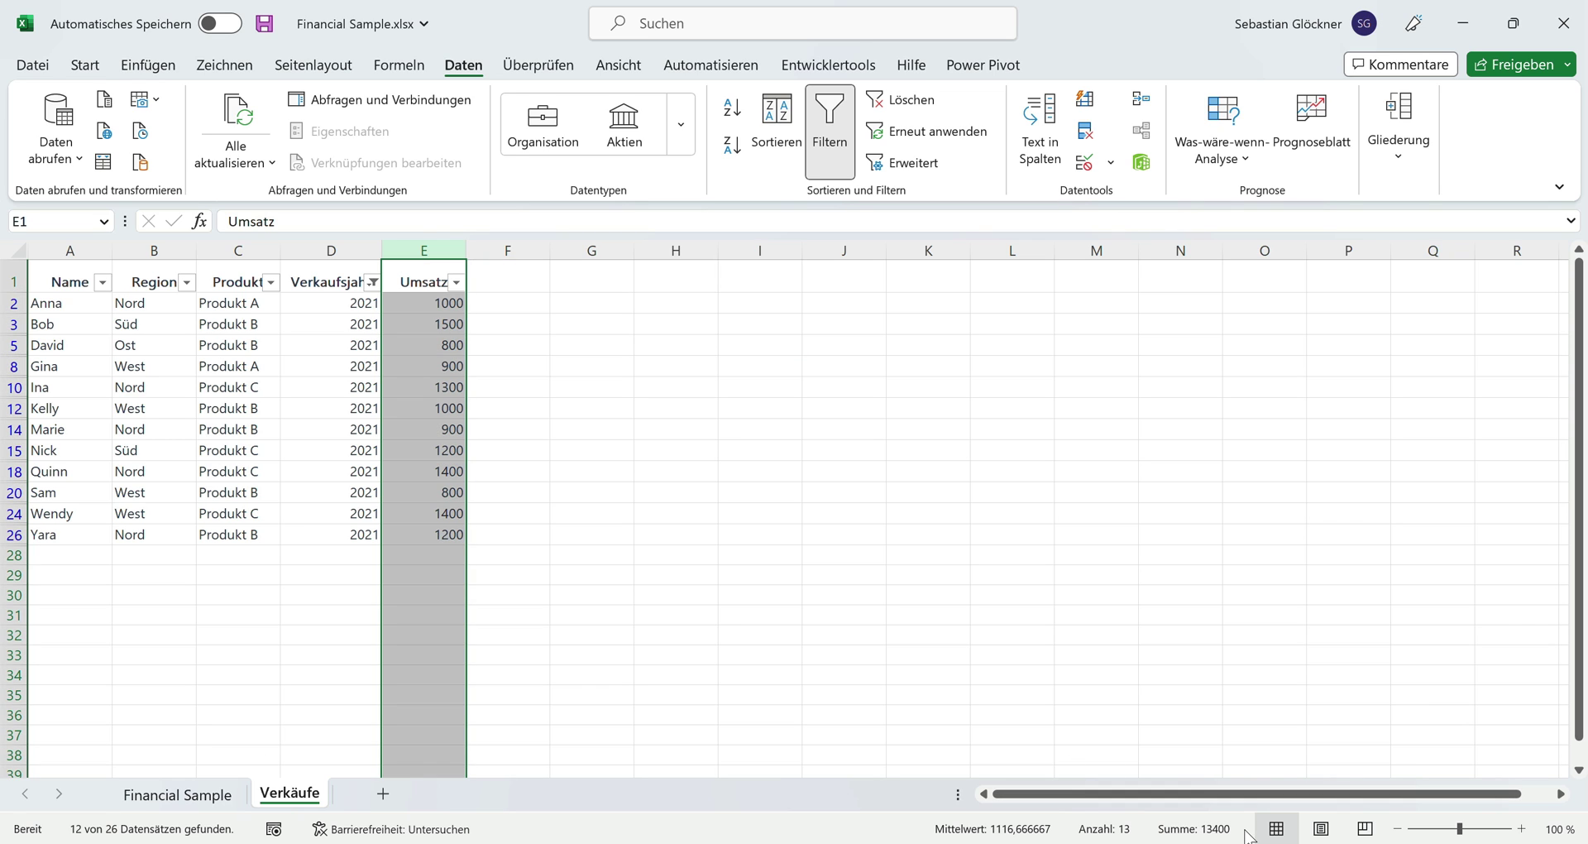
pyautogui.click(575, 508)
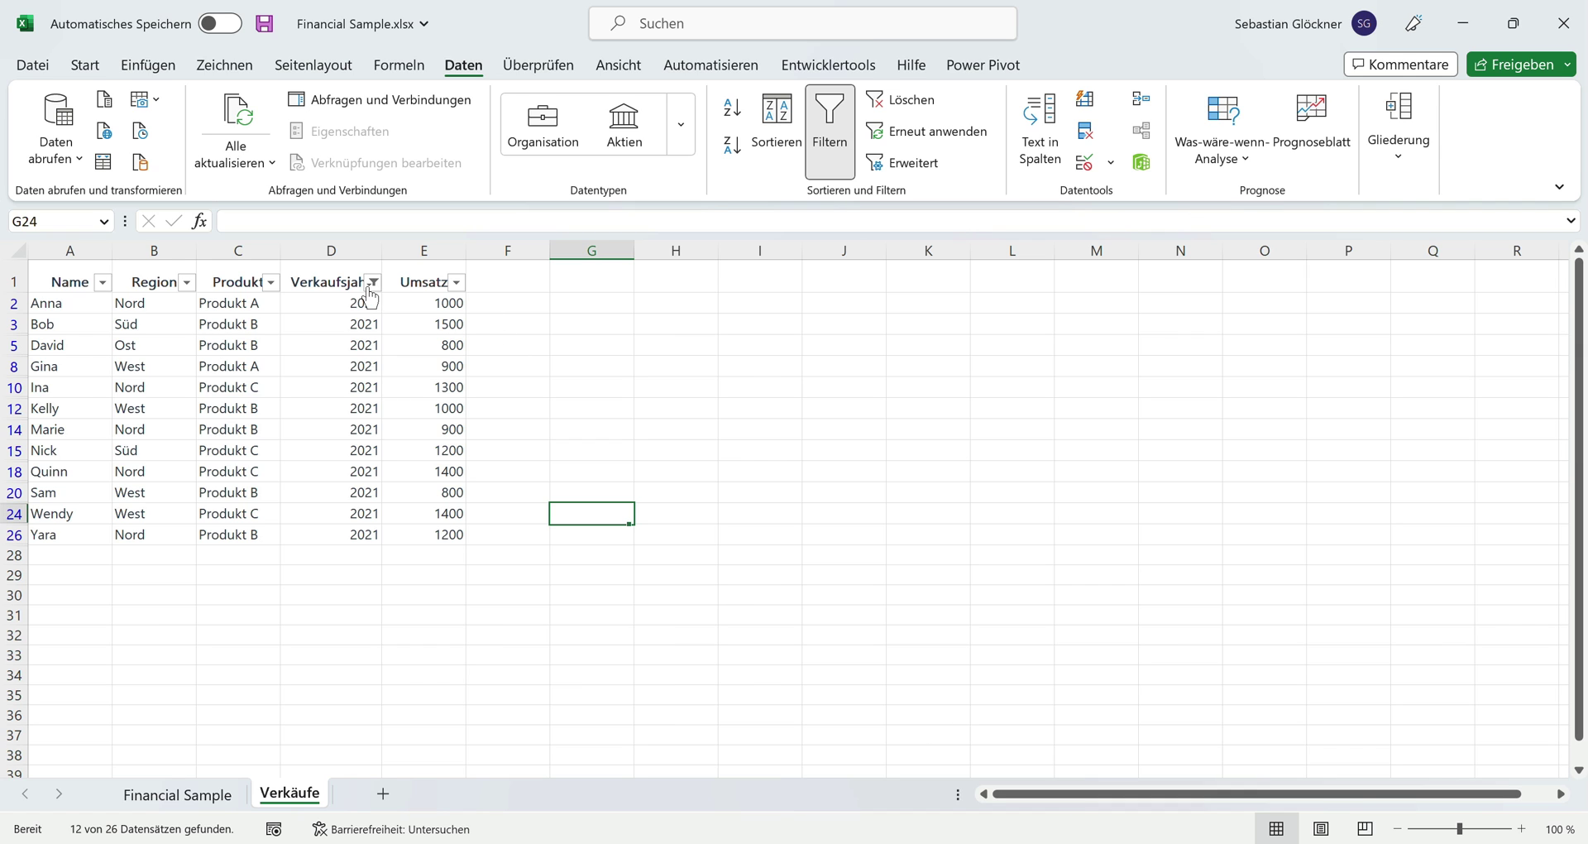
# - Switch the year filter to 2022, then clear it to show all 26 rows
pyautogui.click(373, 283)
pyautogui.click(133, 535)
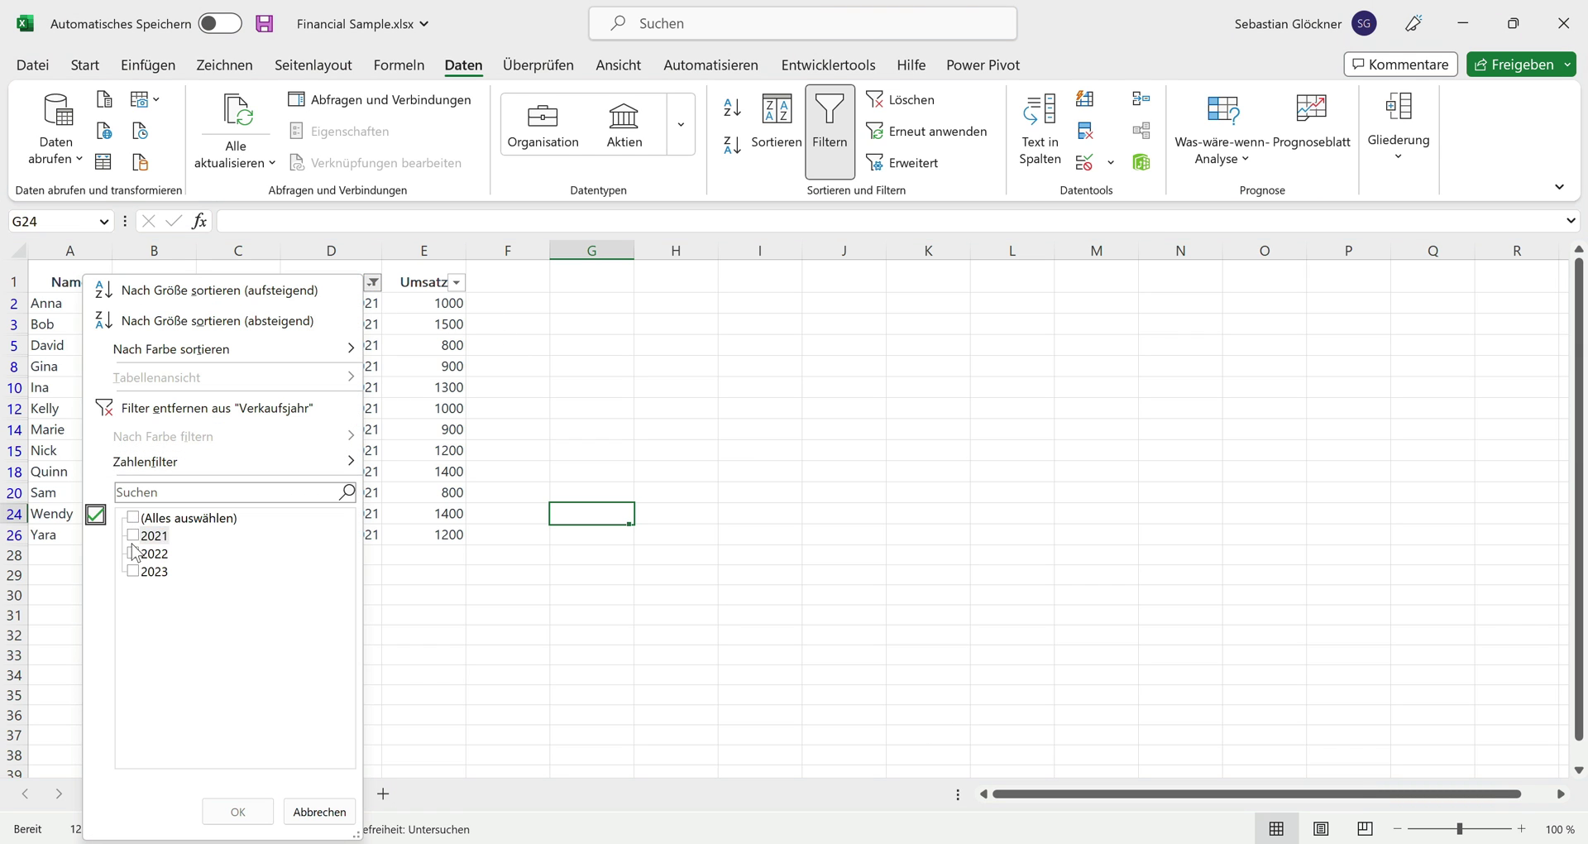
pyautogui.click(133, 552)
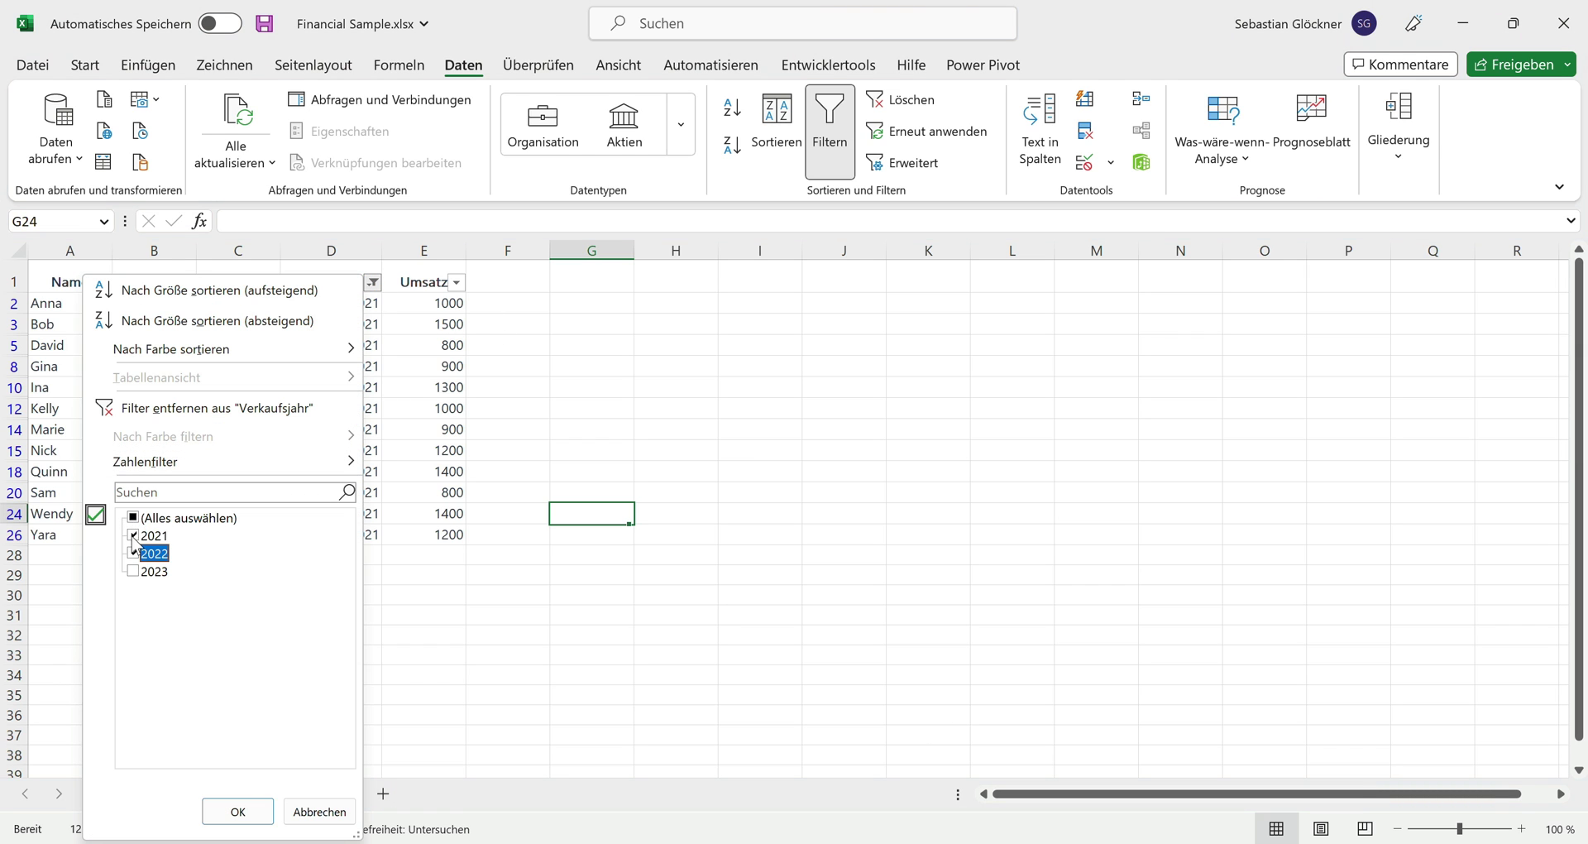
pyautogui.click(238, 810)
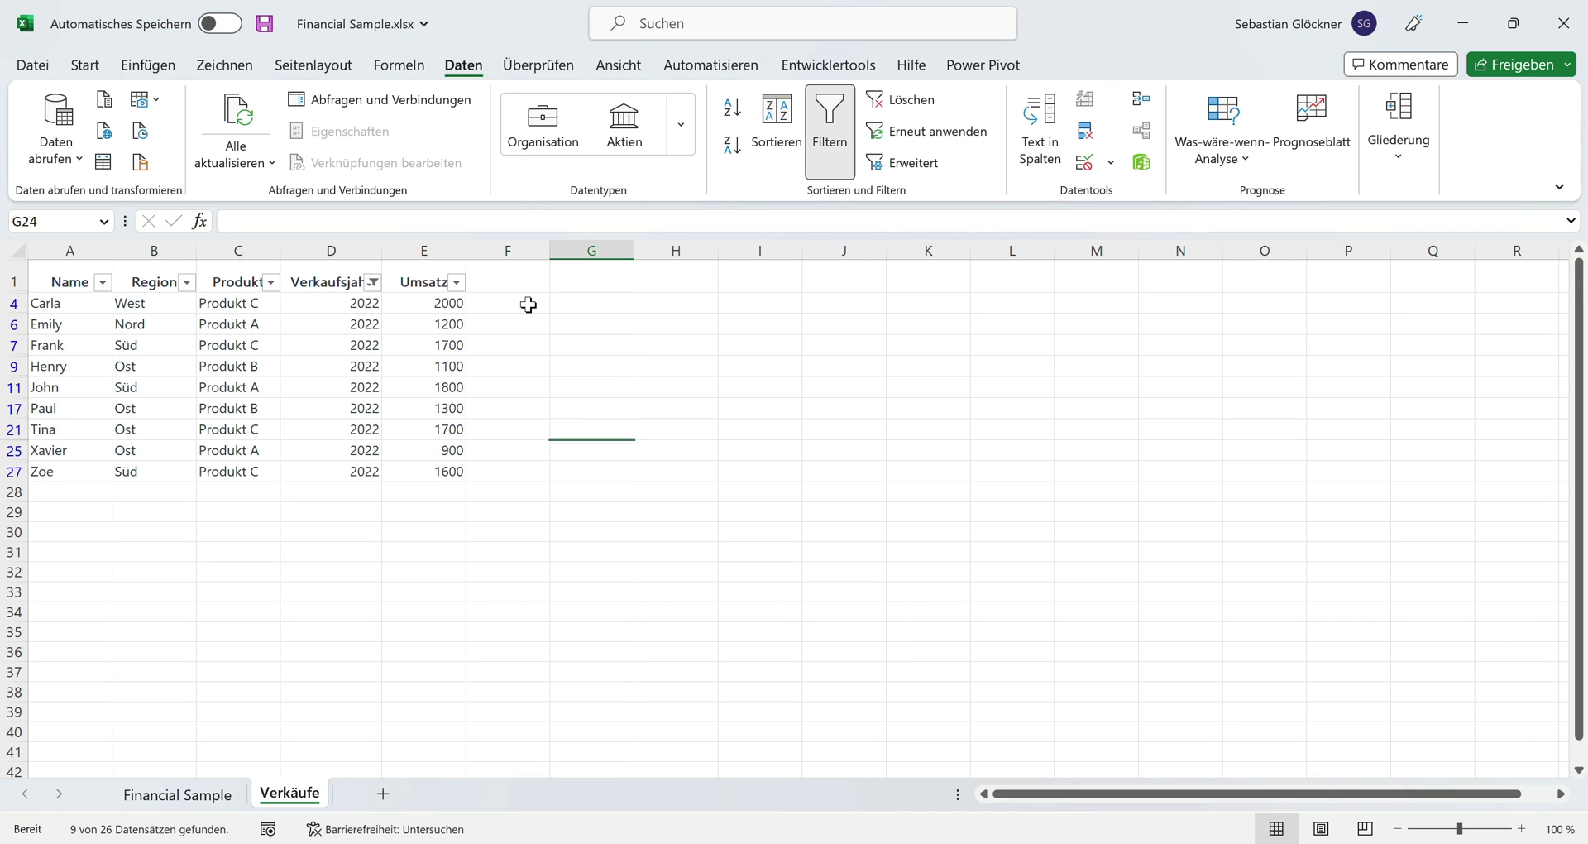
pyautogui.click(893, 103)
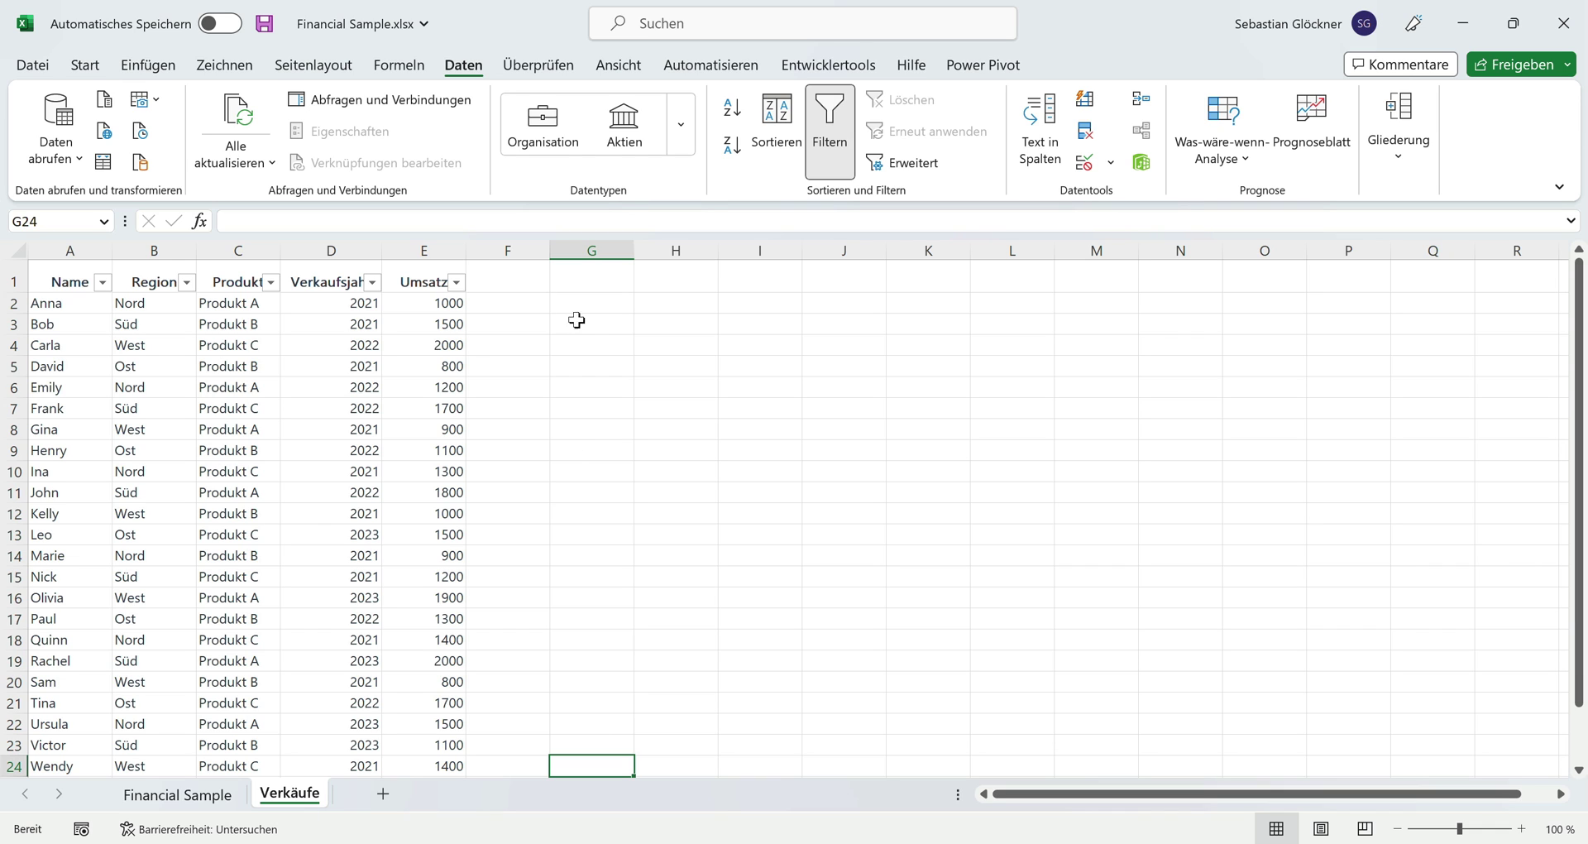
# - Reselect columns A to E of the Verkäufe sales data
pyautogui.click(407, 248)
pyautogui.moveTo(407, 248); pyautogui.dragTo(66, 261)
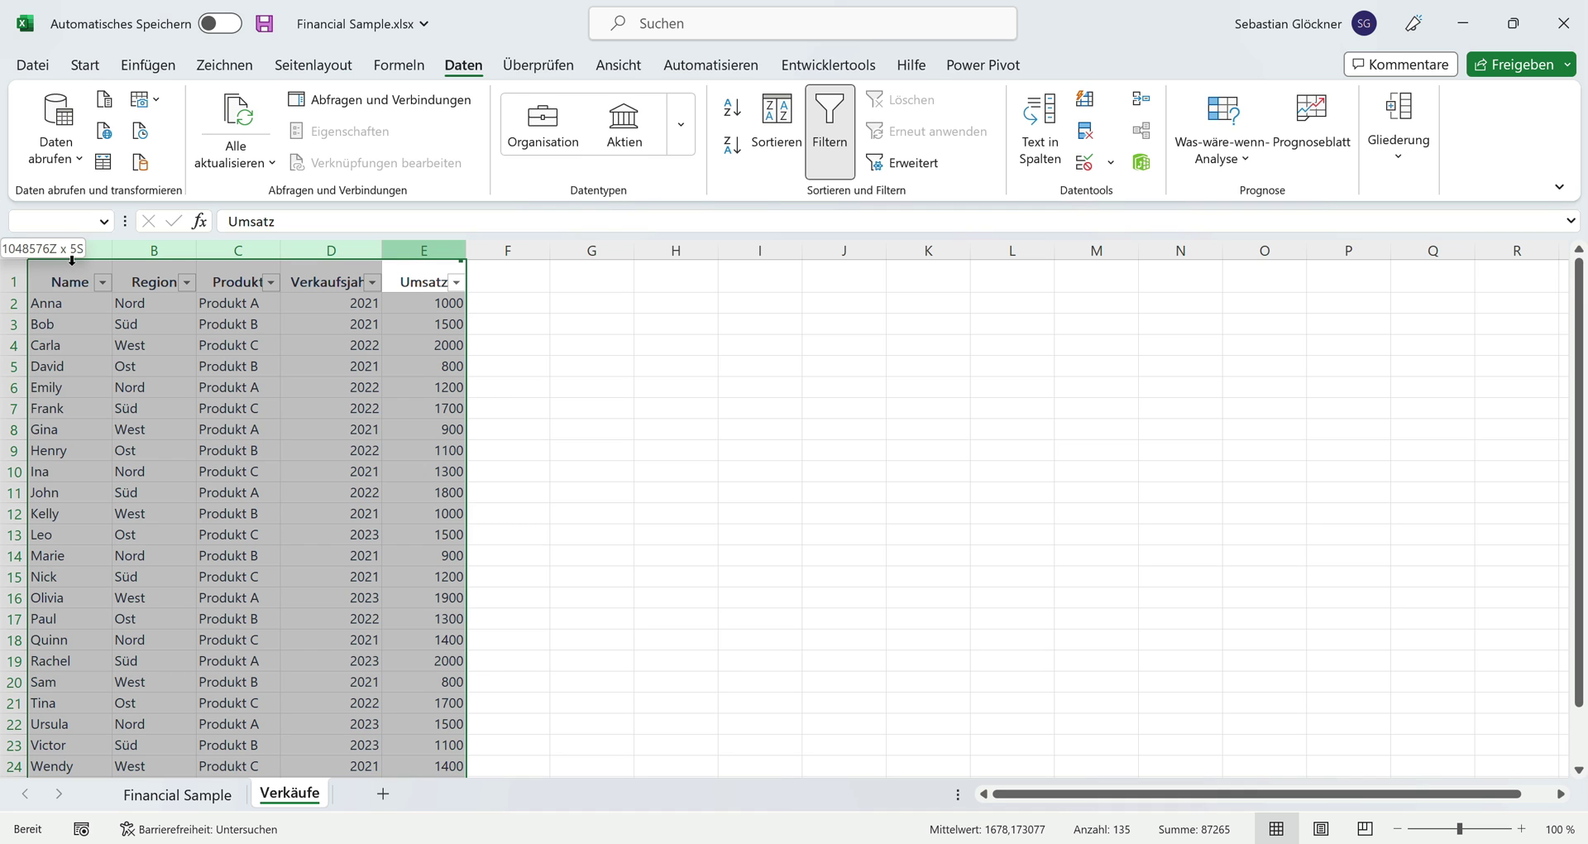
pyautogui.moveTo(71, 259); pyautogui.dragTo(71, 258)
pyautogui.click(653, 303)
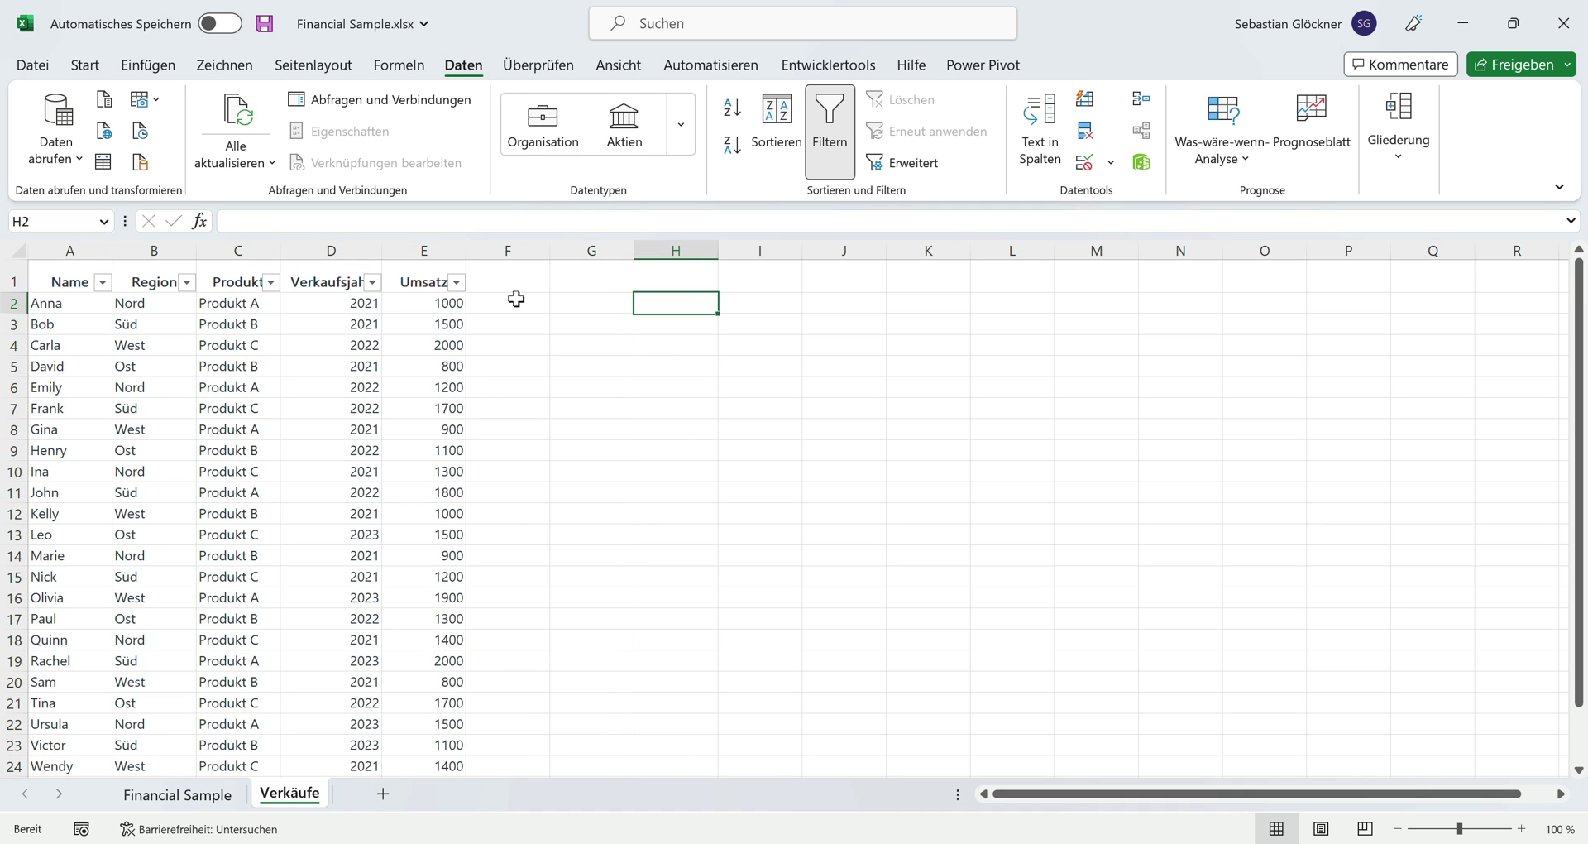
pyautogui.moveTo(424, 250); pyautogui.dragTo(70, 250)
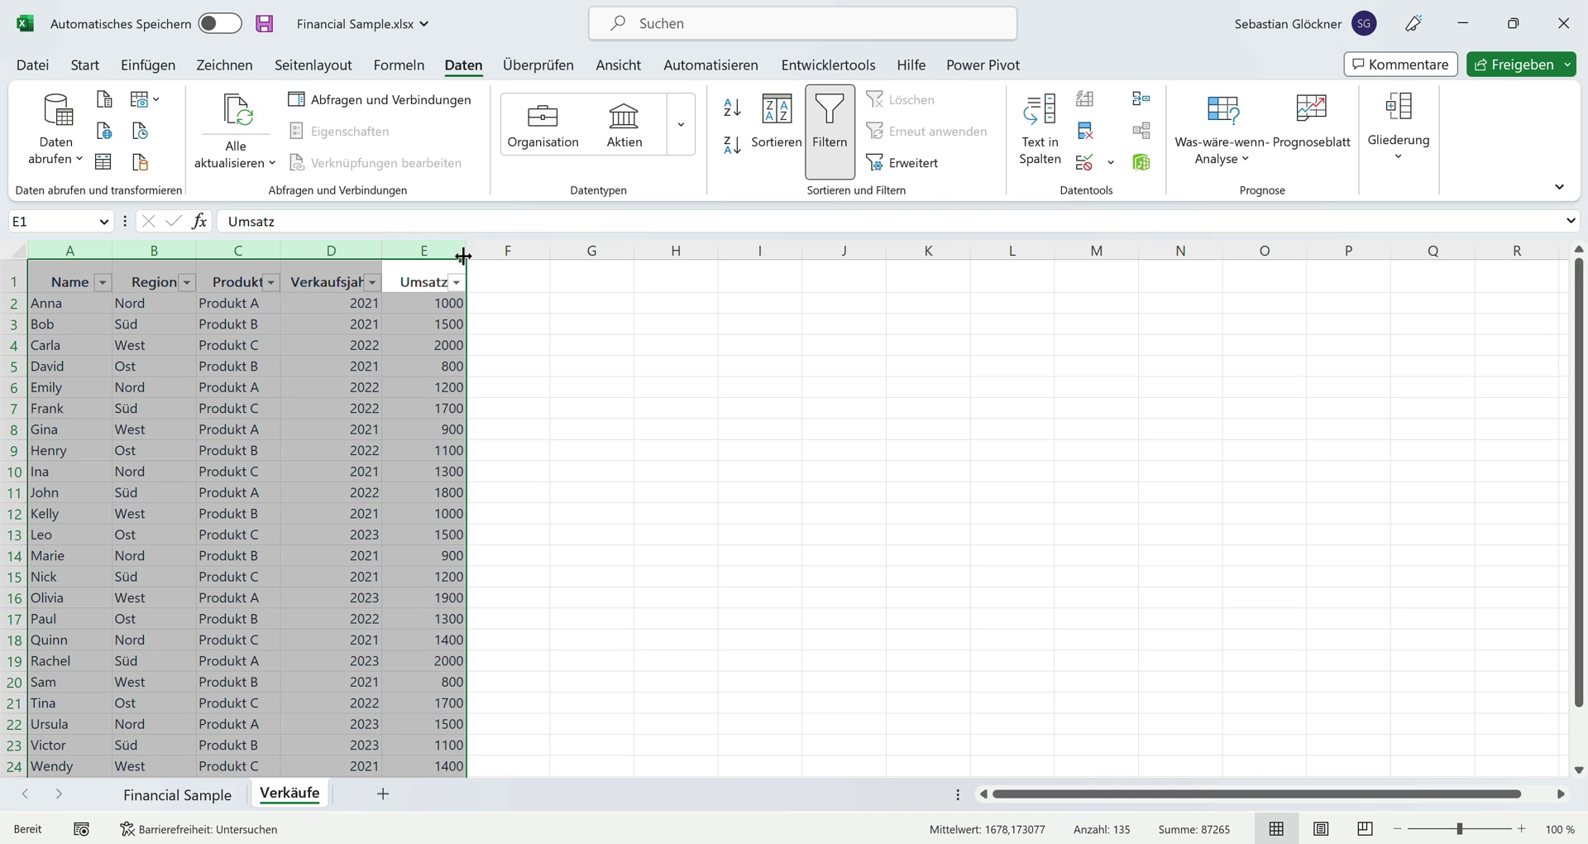
pyautogui.click(423, 240)
pyautogui.moveTo(429, 246); pyautogui.dragTo(70, 250)
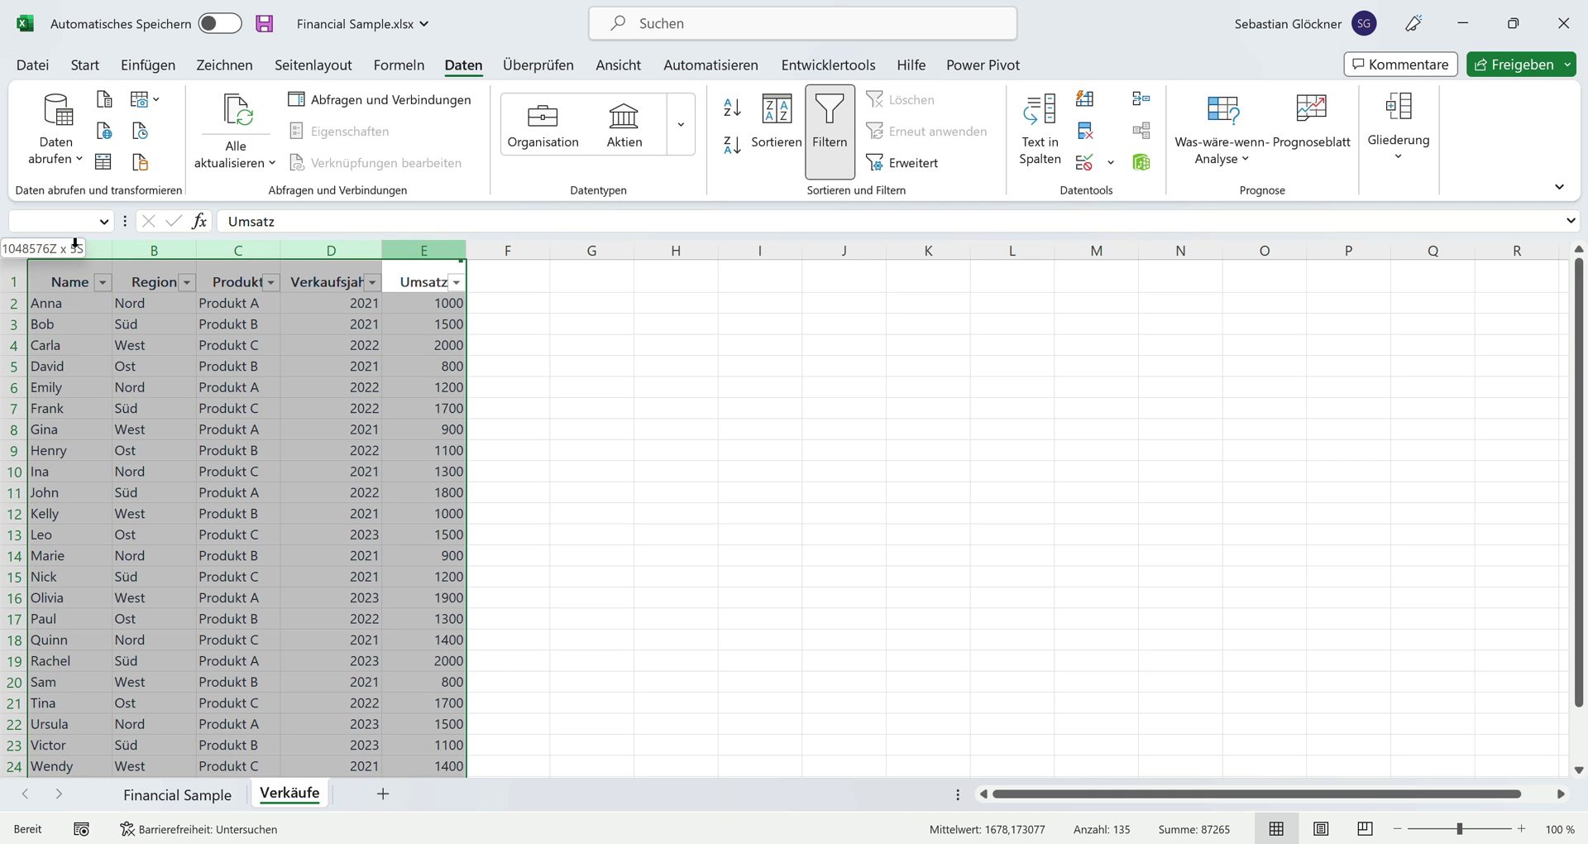
pyautogui.click(148, 65)
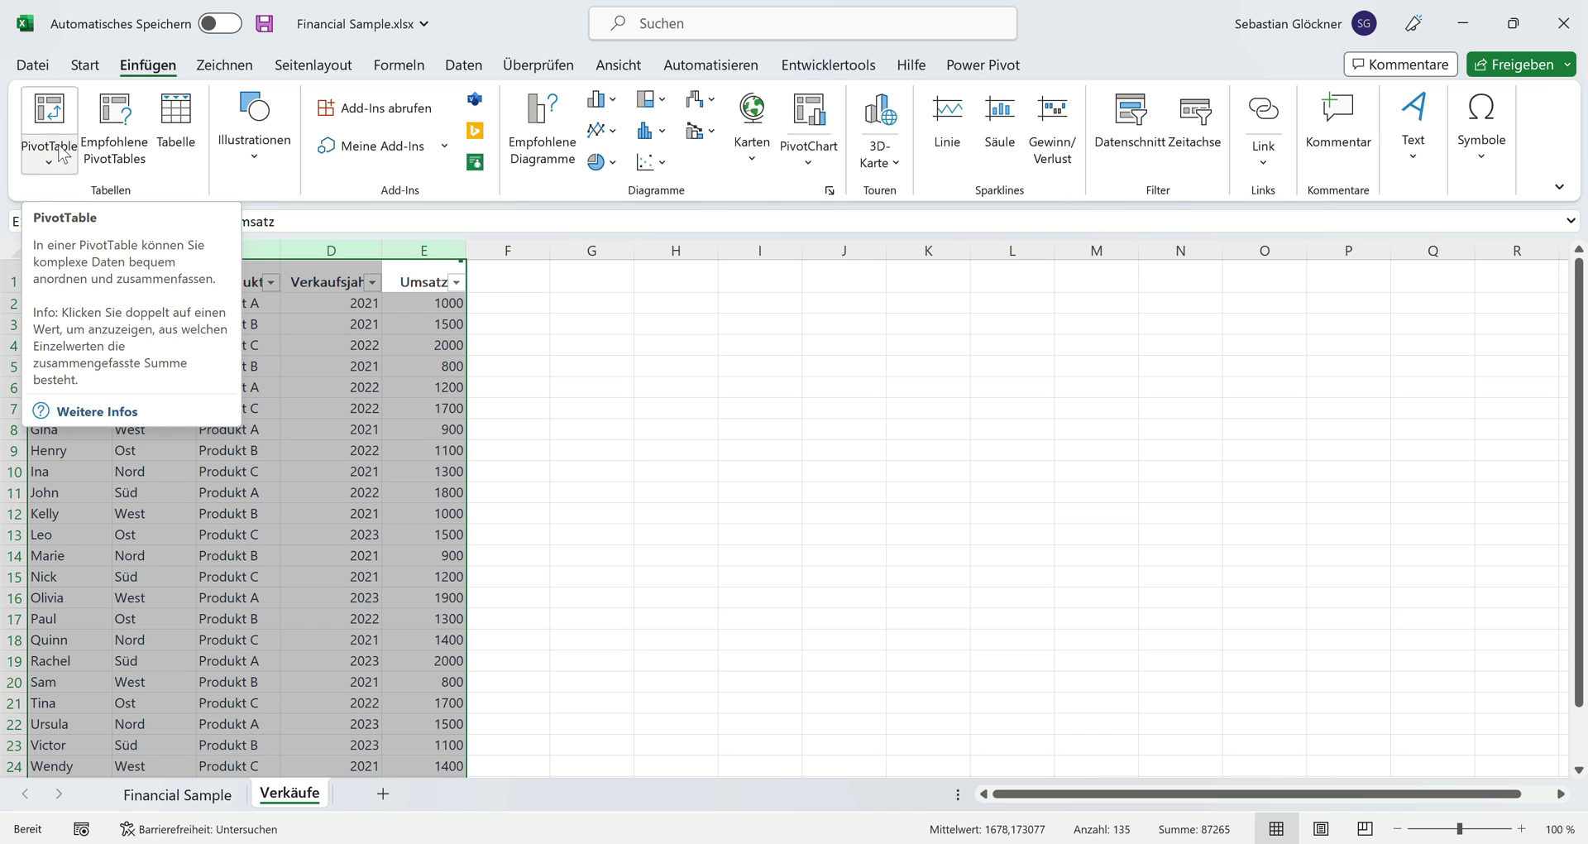
# - Insert a PivotTable from Verkäufe!$A:$E onto a new worksheet, Tabelle3
pyautogui.click(46, 126)
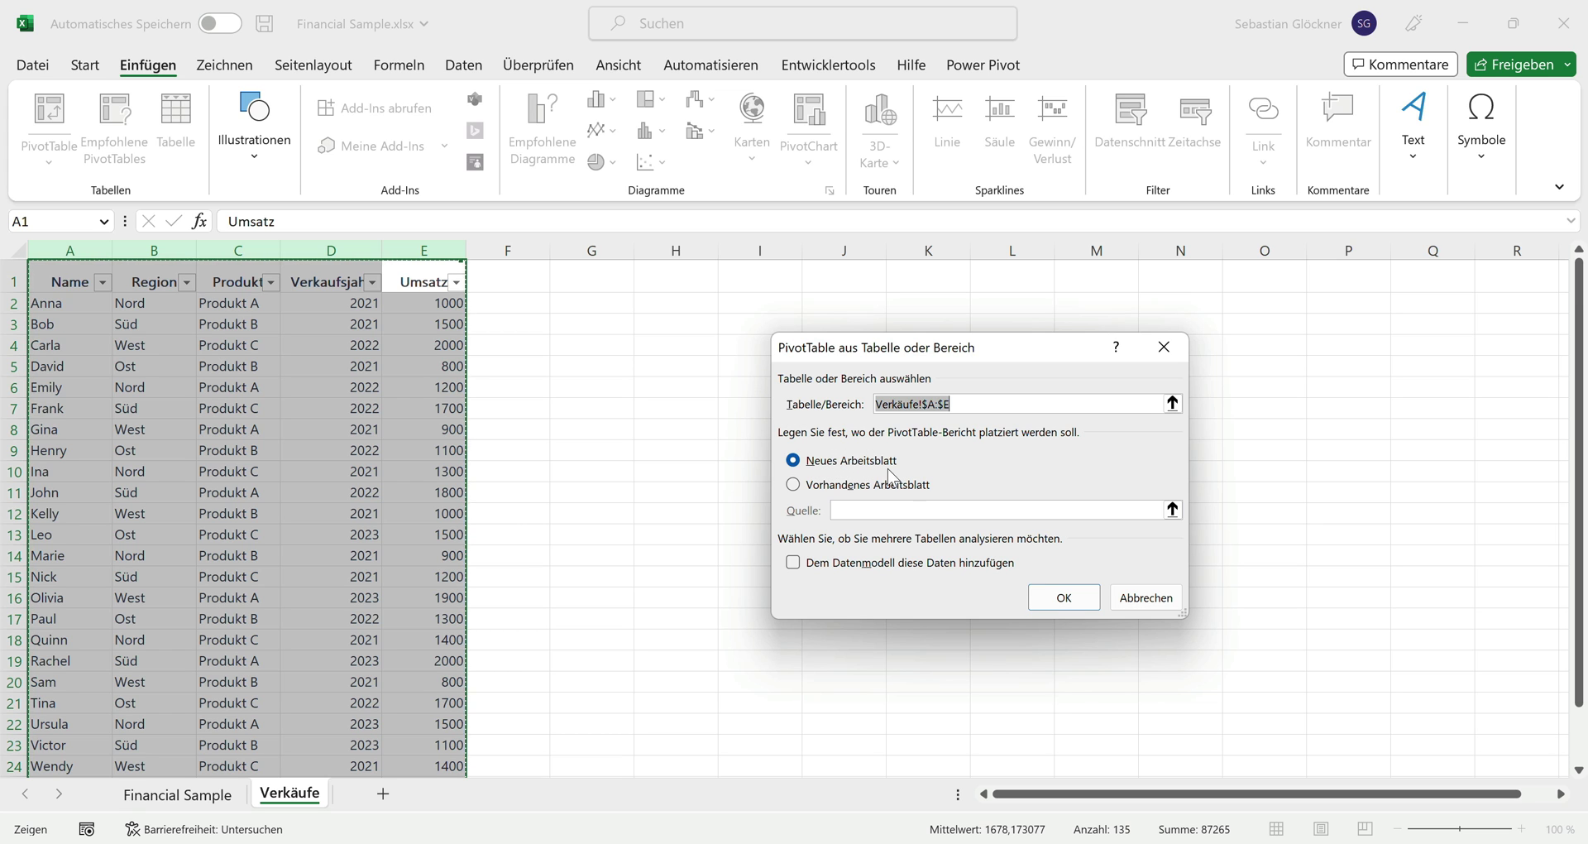
pyautogui.click(1055, 607)
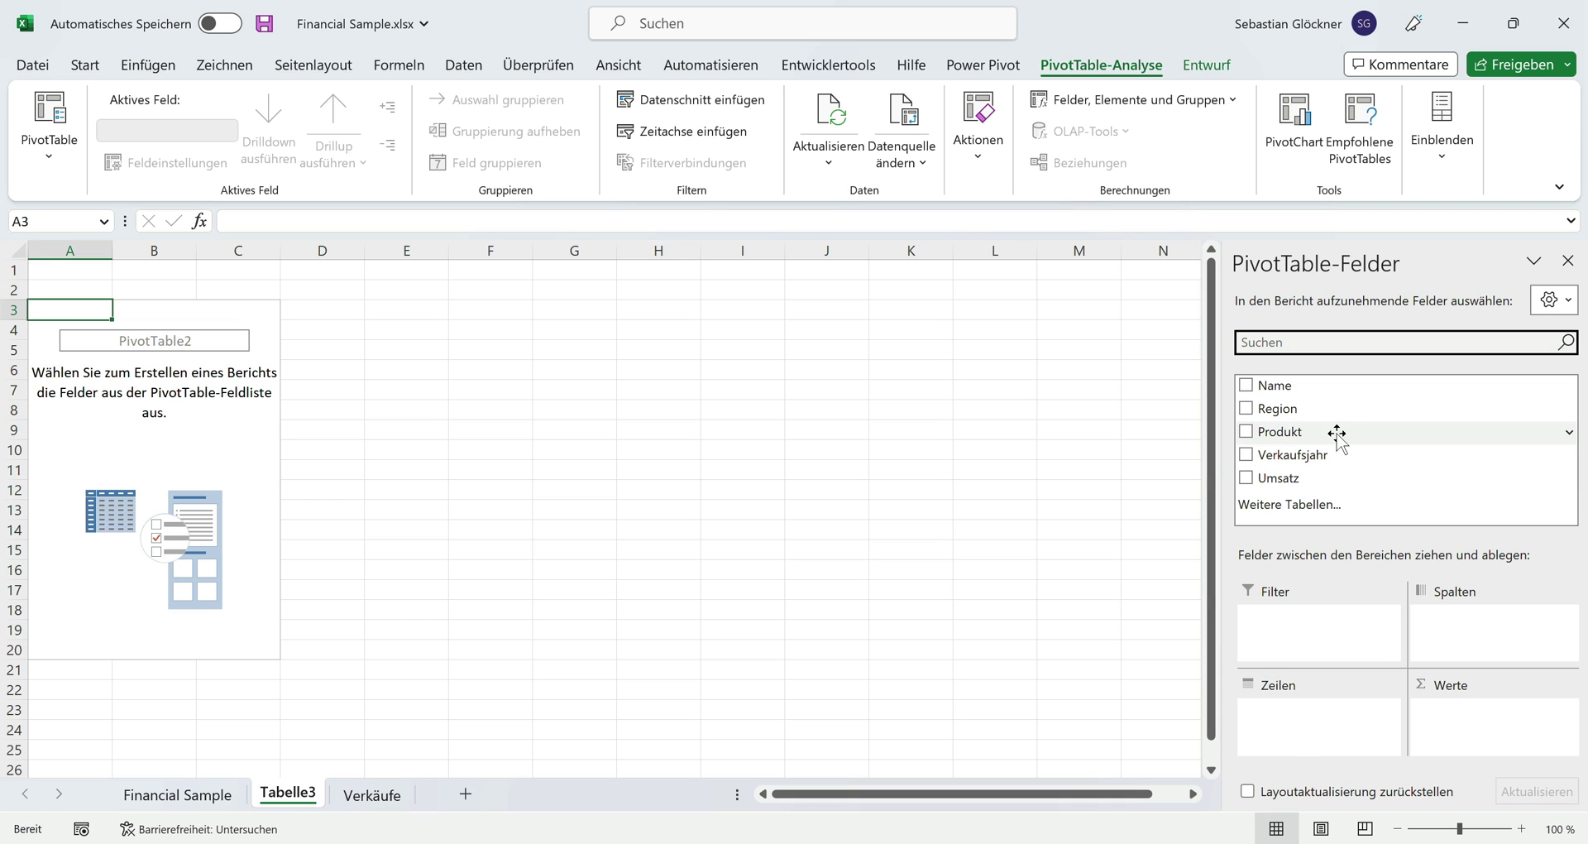
# - Put Verkaufsjahr in the pivot rows and Produkt across the columns
pyautogui.moveTo(1345, 437); pyautogui.dragTo(1333, 722)
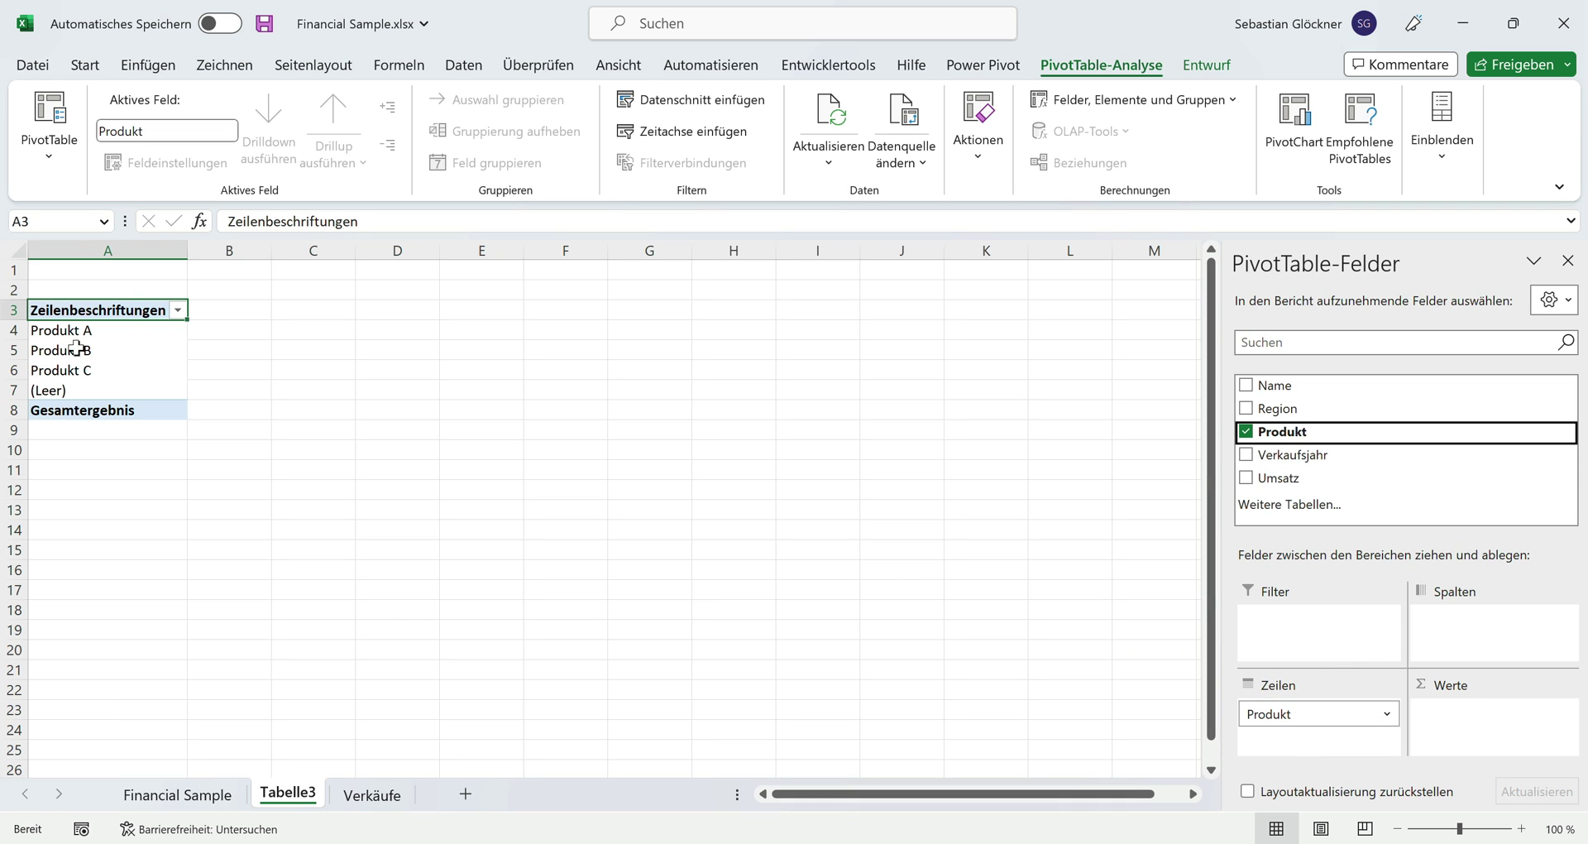
pyautogui.click(1274, 713)
pyautogui.moveTo(1275, 713)
pyautogui.mouseDown()
pyautogui.moveTo(1277, 496)
pyautogui.moveTo(1288, 722)
pyautogui.mouseUp()
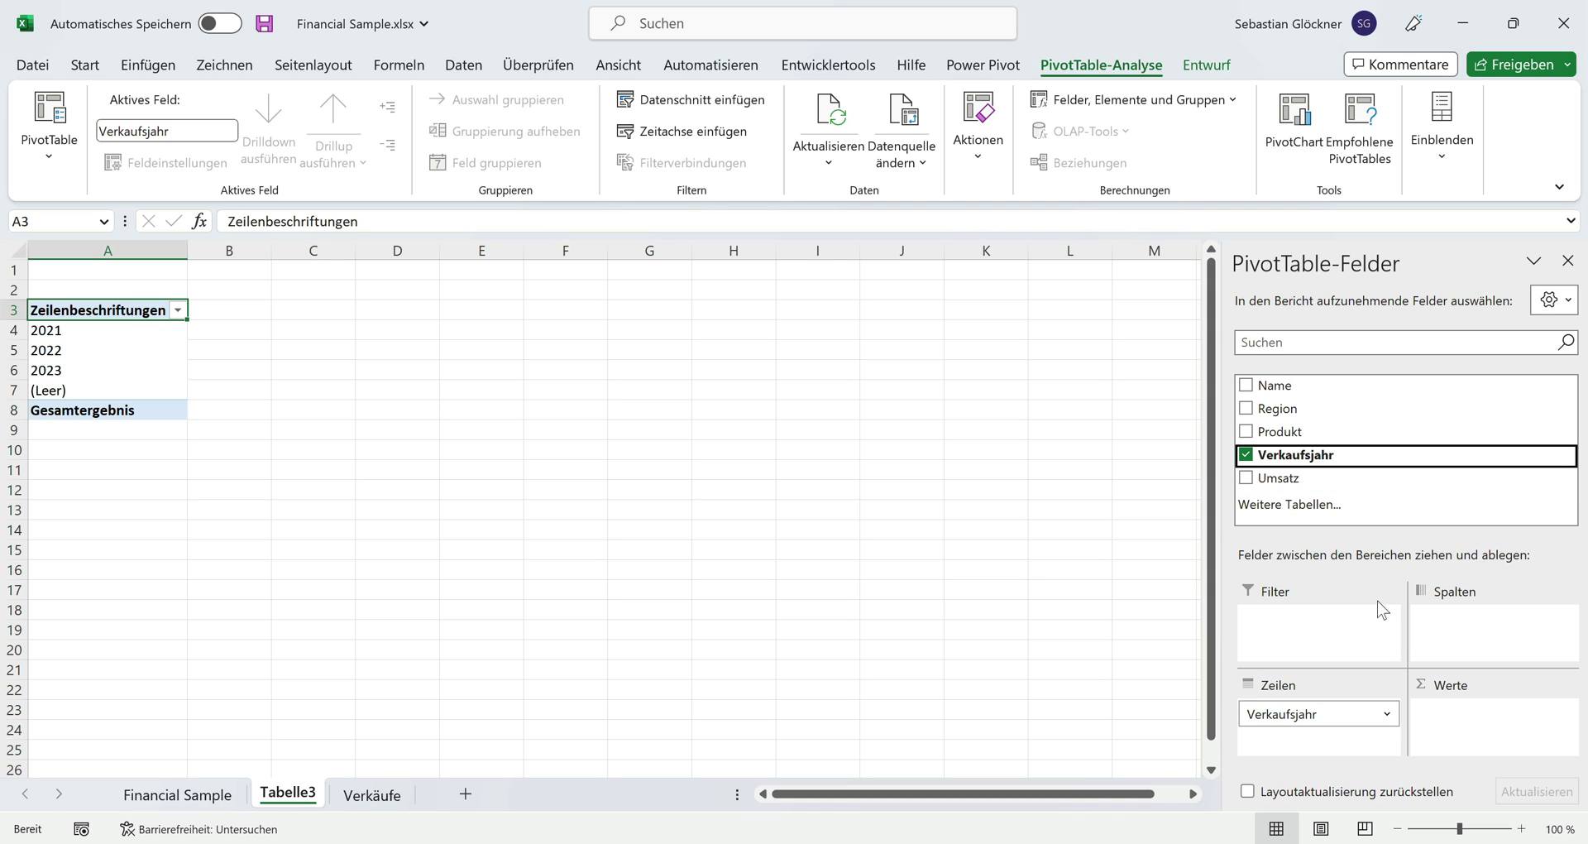
pyautogui.click(1278, 480)
pyautogui.moveTo(1272, 434); pyautogui.dragTo(1456, 644)
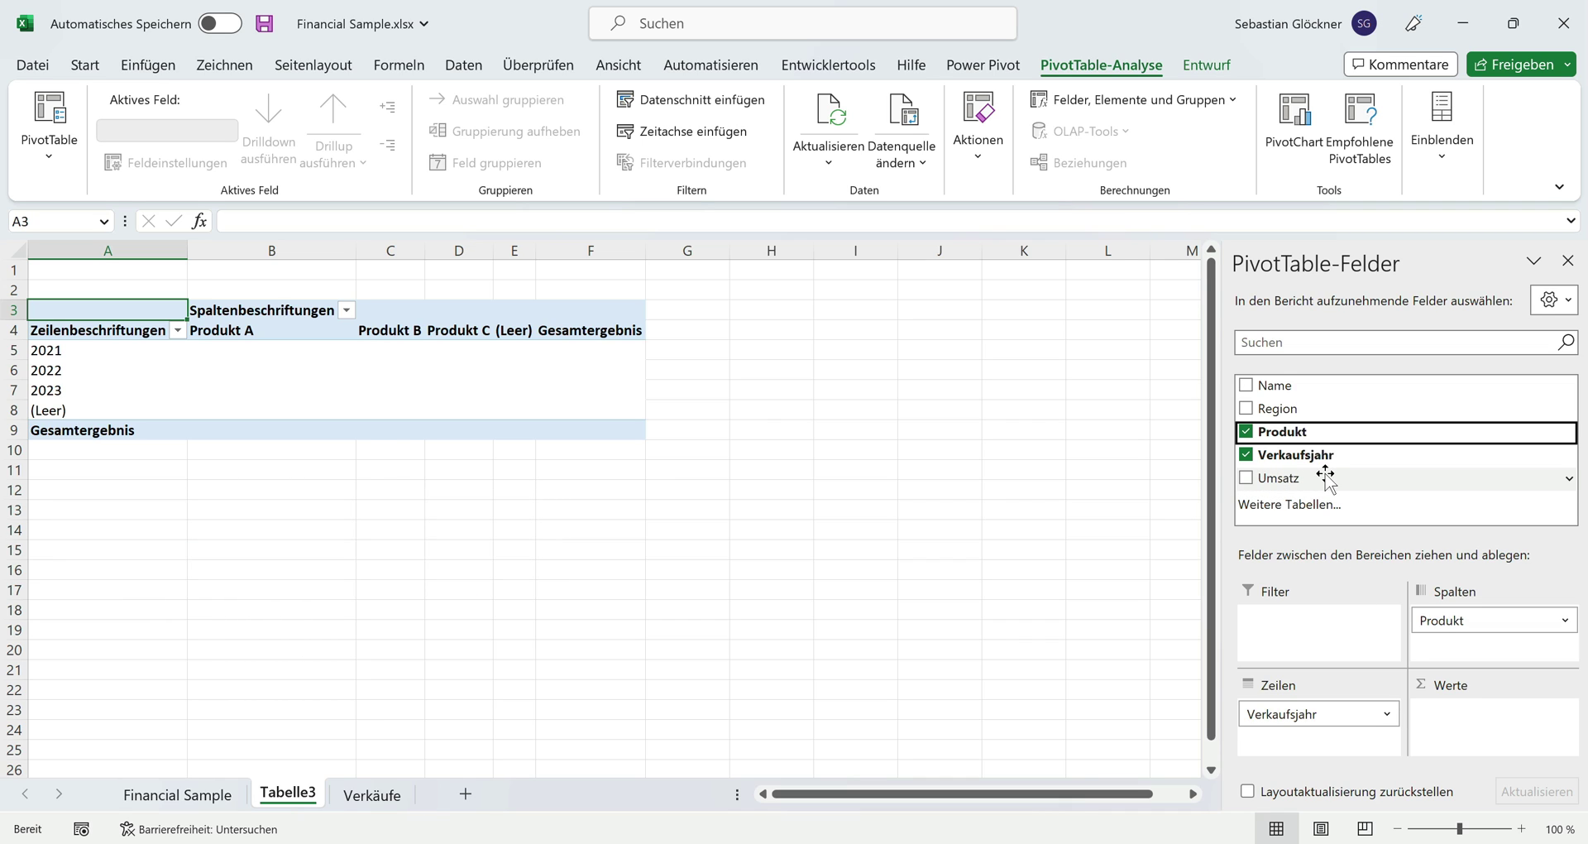
# - Add Umsatz as the summed value field, giving a 34700 grand total
pyautogui.moveTo(1326, 477); pyautogui.dragTo(1447, 732)
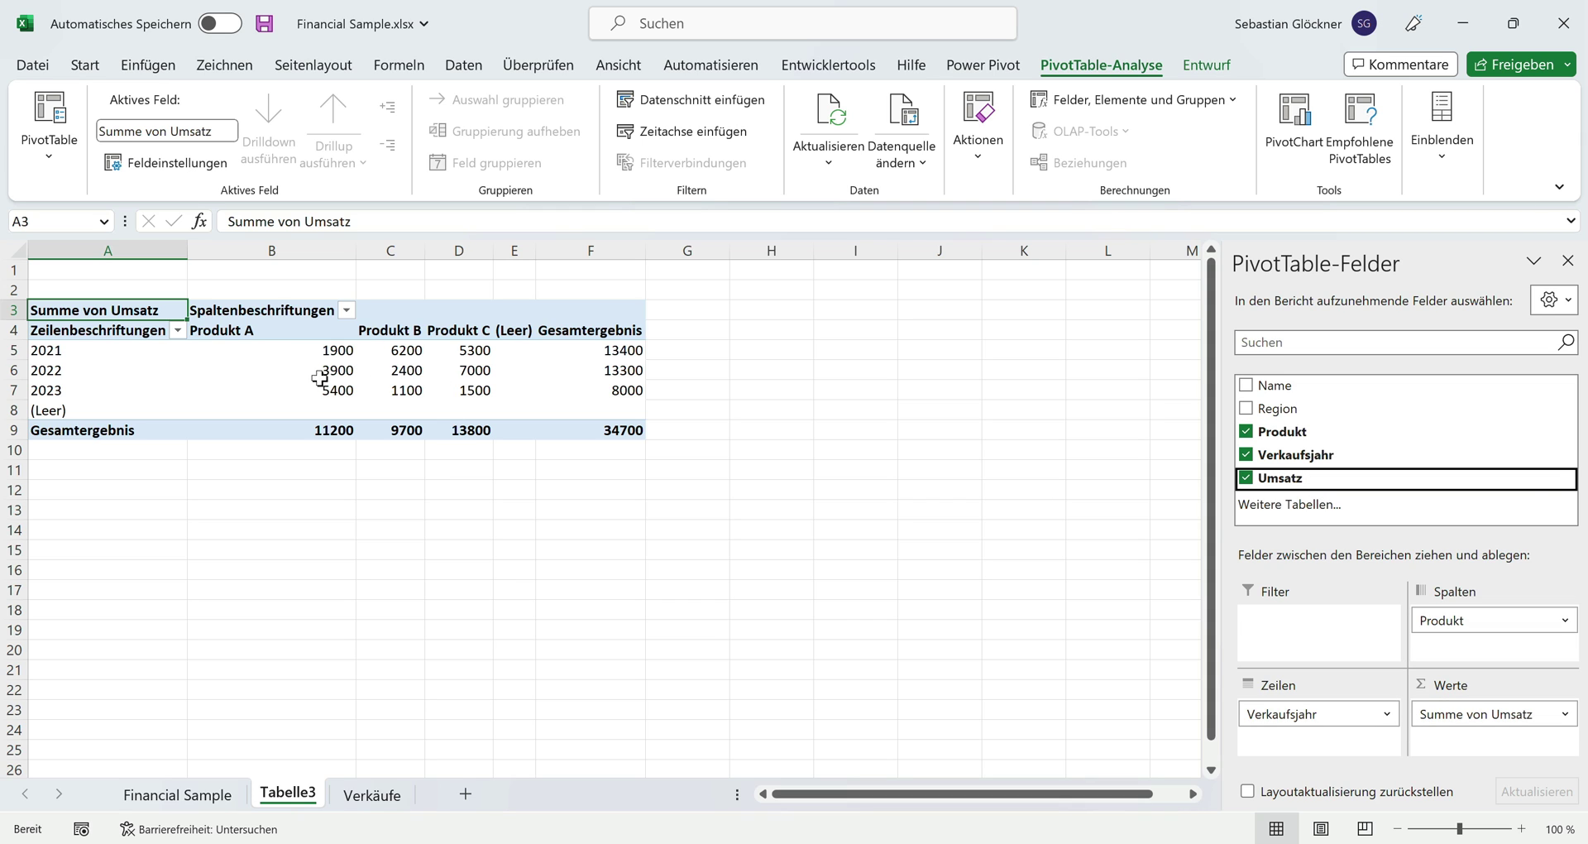
pyautogui.click(603, 429)
pyautogui.click(1140, 611)
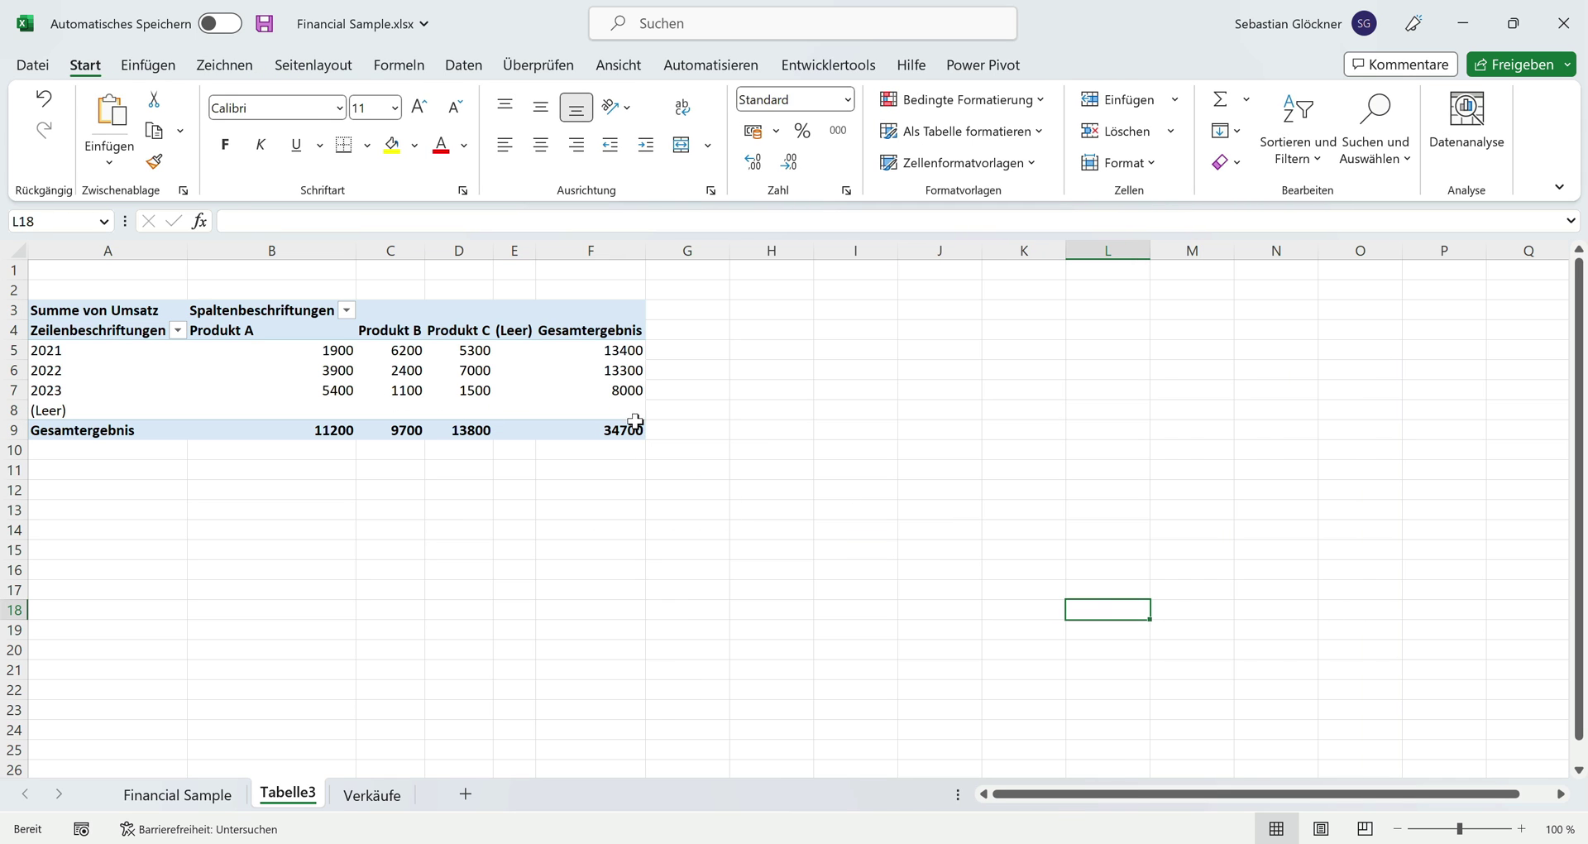
# - Move Produkt from the columns to the report filter, leaving yearly Umsatz sums 13400, 13300, 8000
pyautogui.click(570, 393)
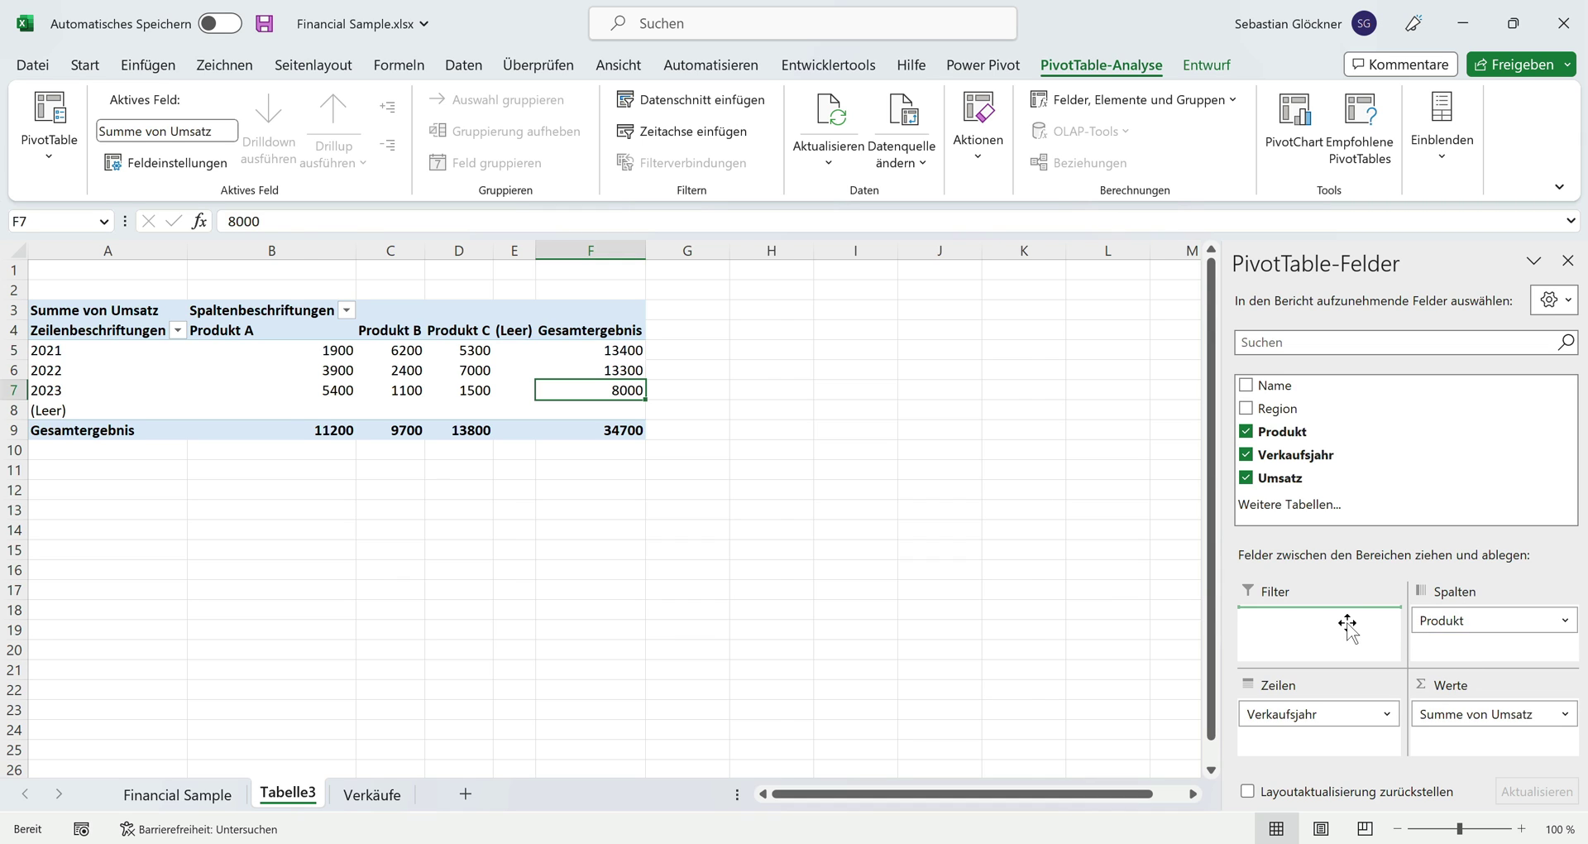
pyautogui.moveTo(1472, 622); pyautogui.dragTo(1352, 622)
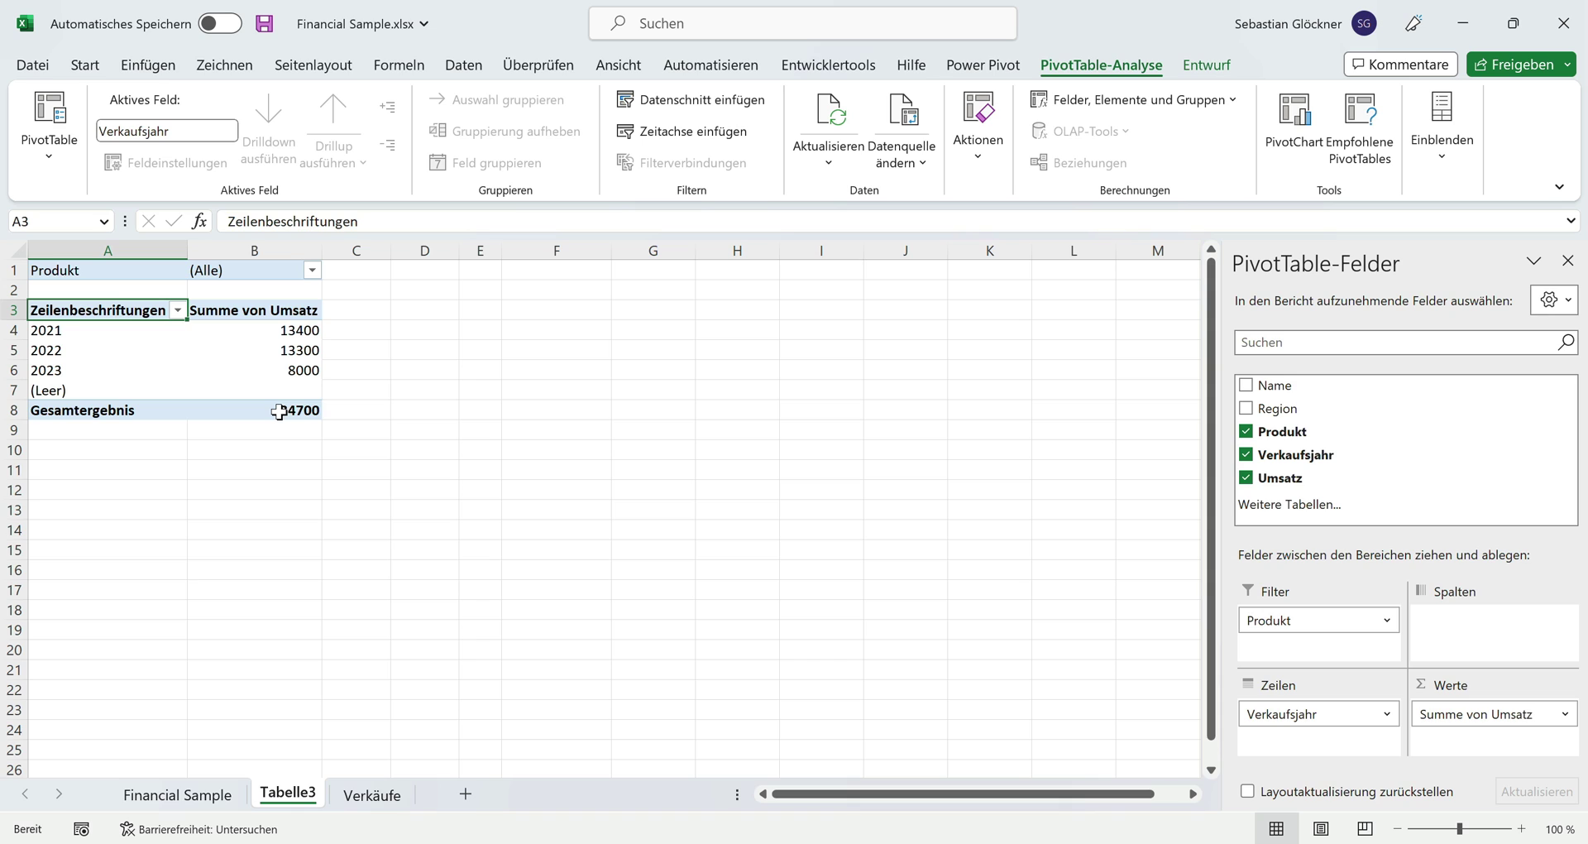
pyautogui.moveTo(282, 335)
pyautogui.moveTo(1278, 620); pyautogui.dragTo(1282, 627)
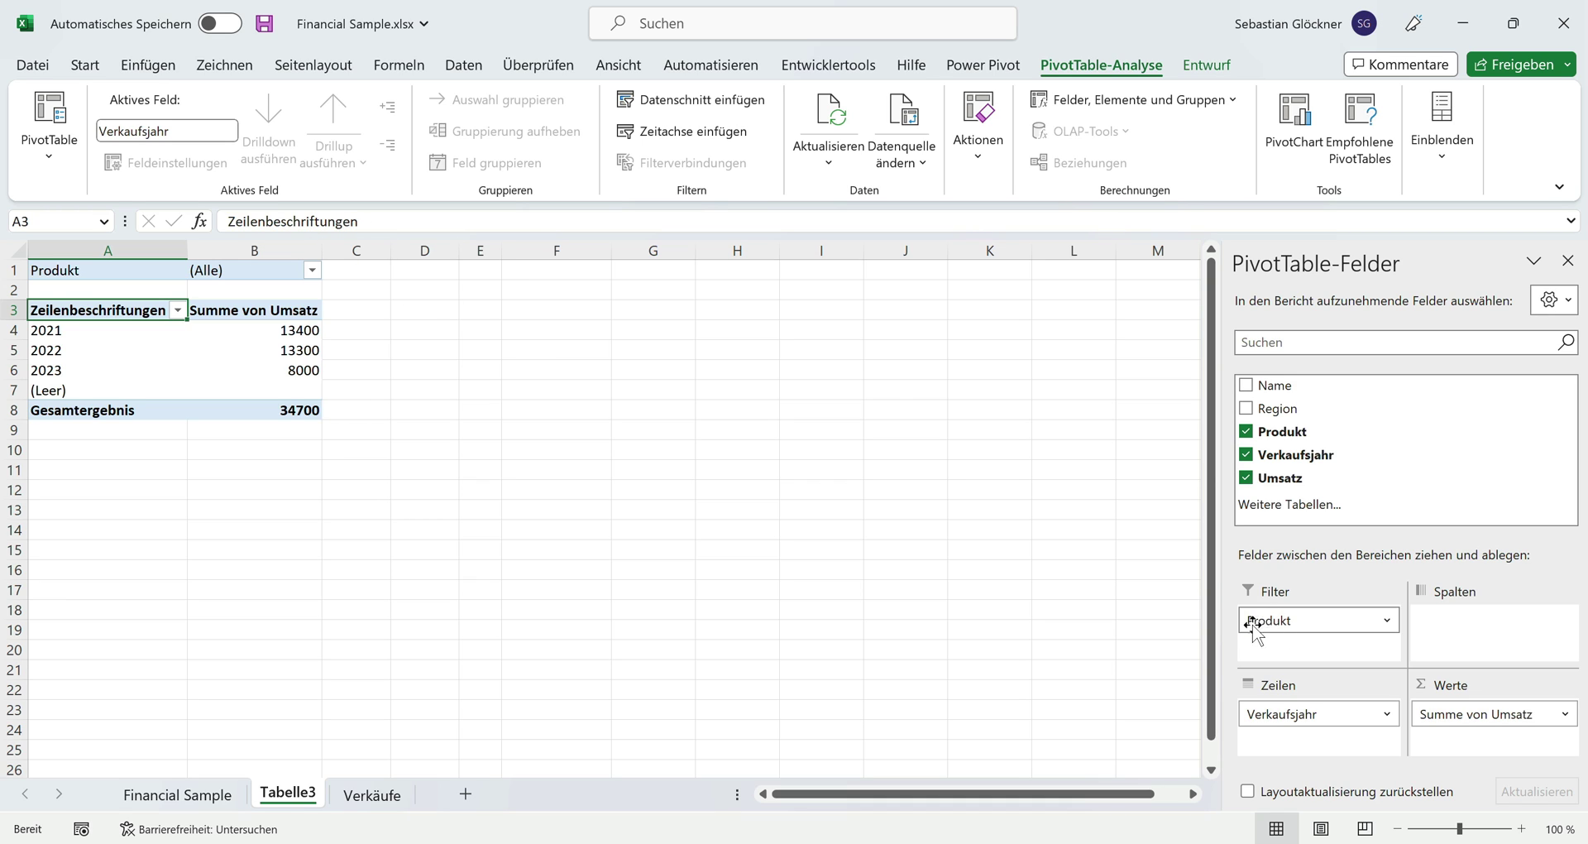
pyautogui.click(311, 271)
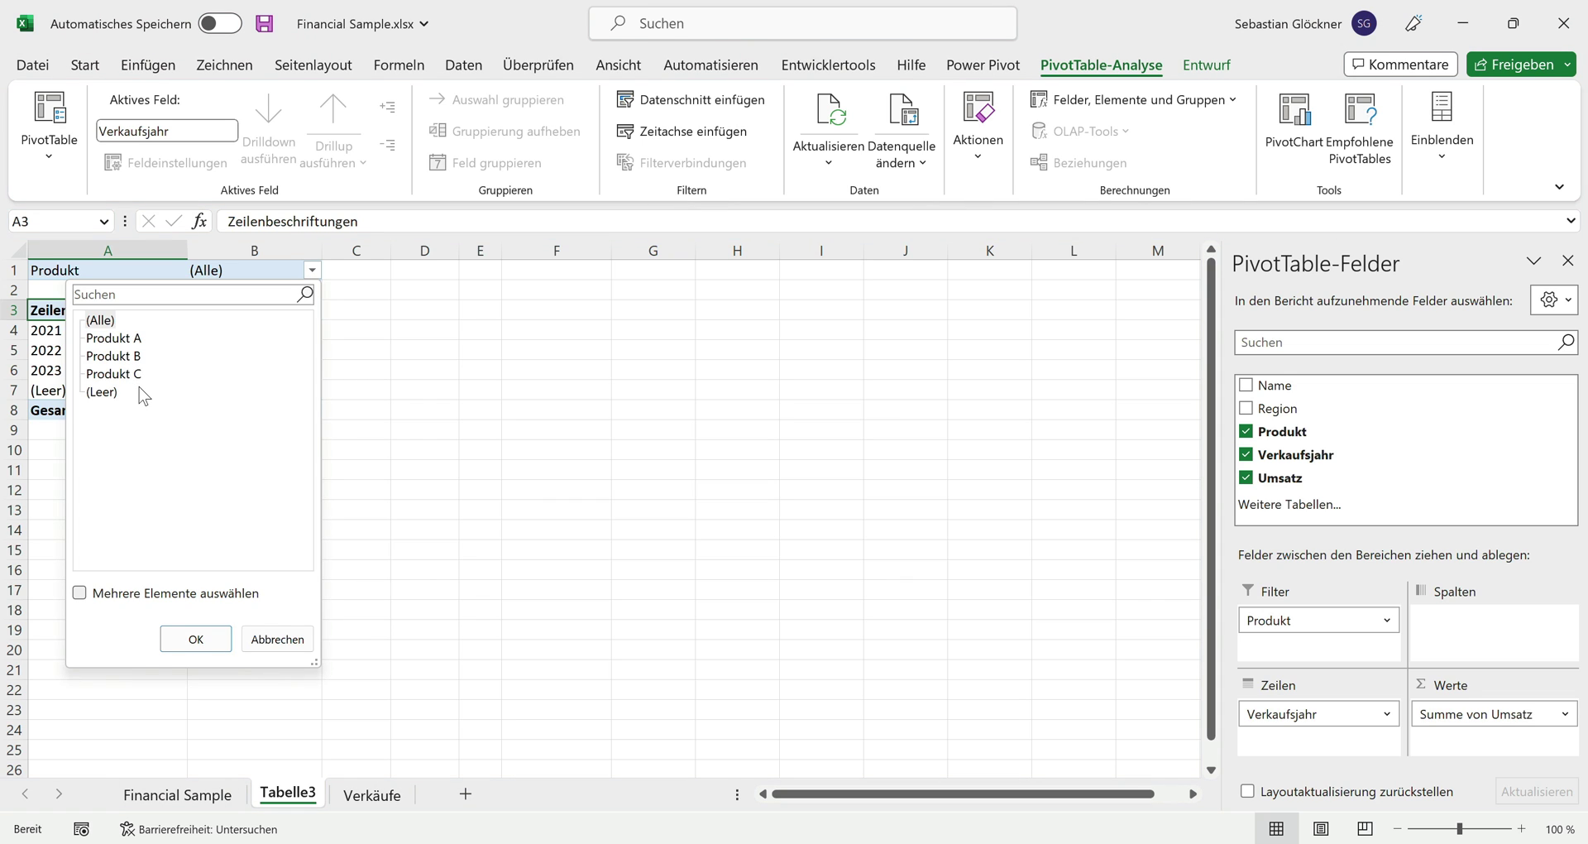
# - Filter the PivotTable report to Produkt A
pyautogui.click(115, 338)
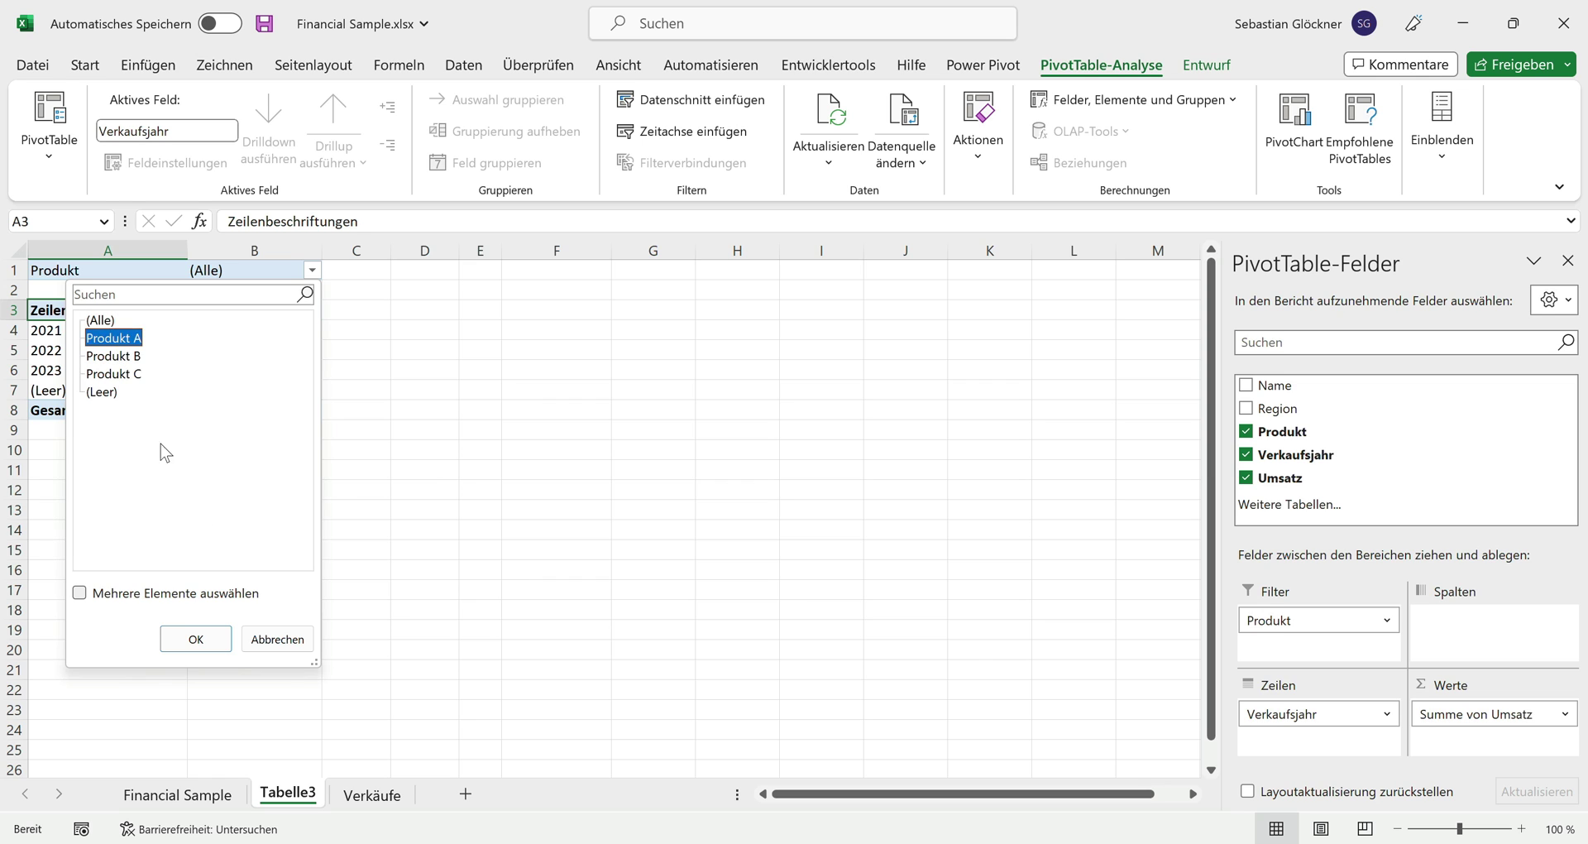
pyautogui.click(191, 647)
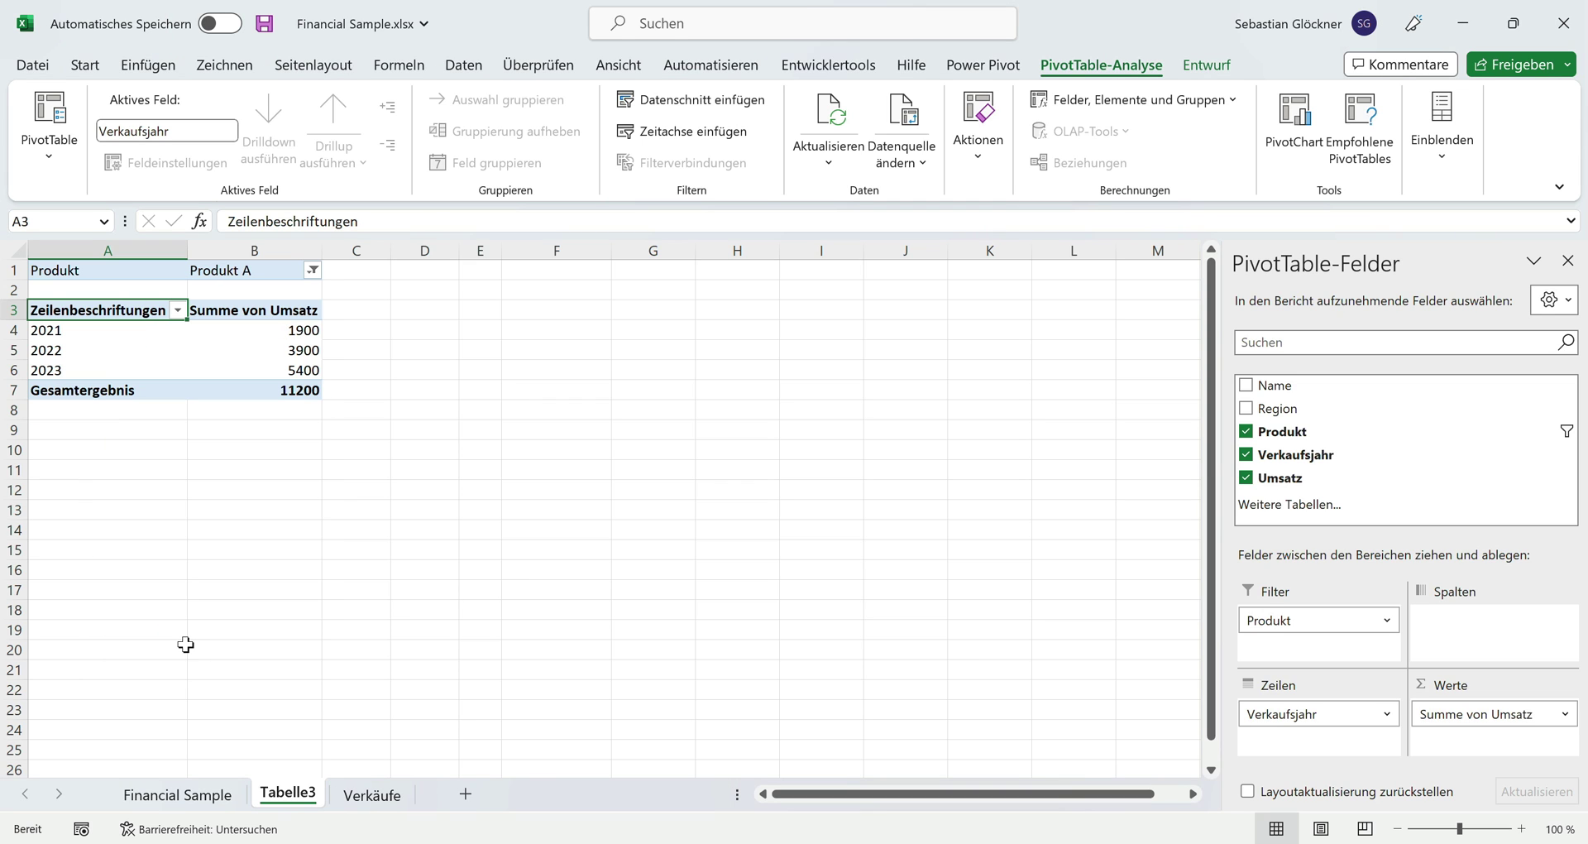
pyautogui.click(269, 398)
# - Switch the report filter to Produkt B, giving yearly Umsatz of 6200, 2400 and 1100
pyautogui.click(313, 270)
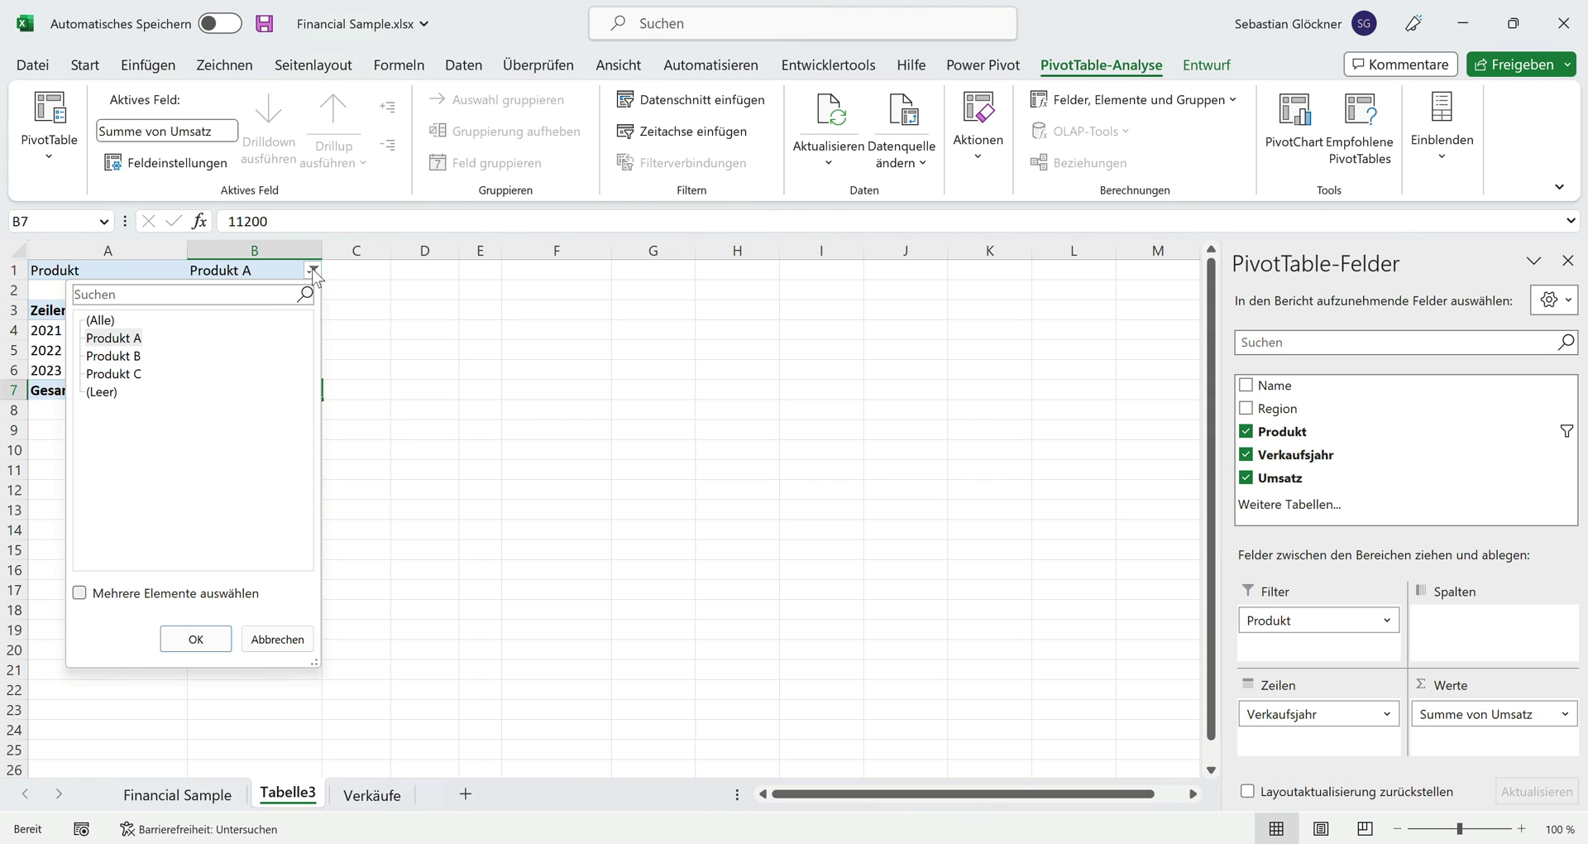
pyautogui.click(132, 357)
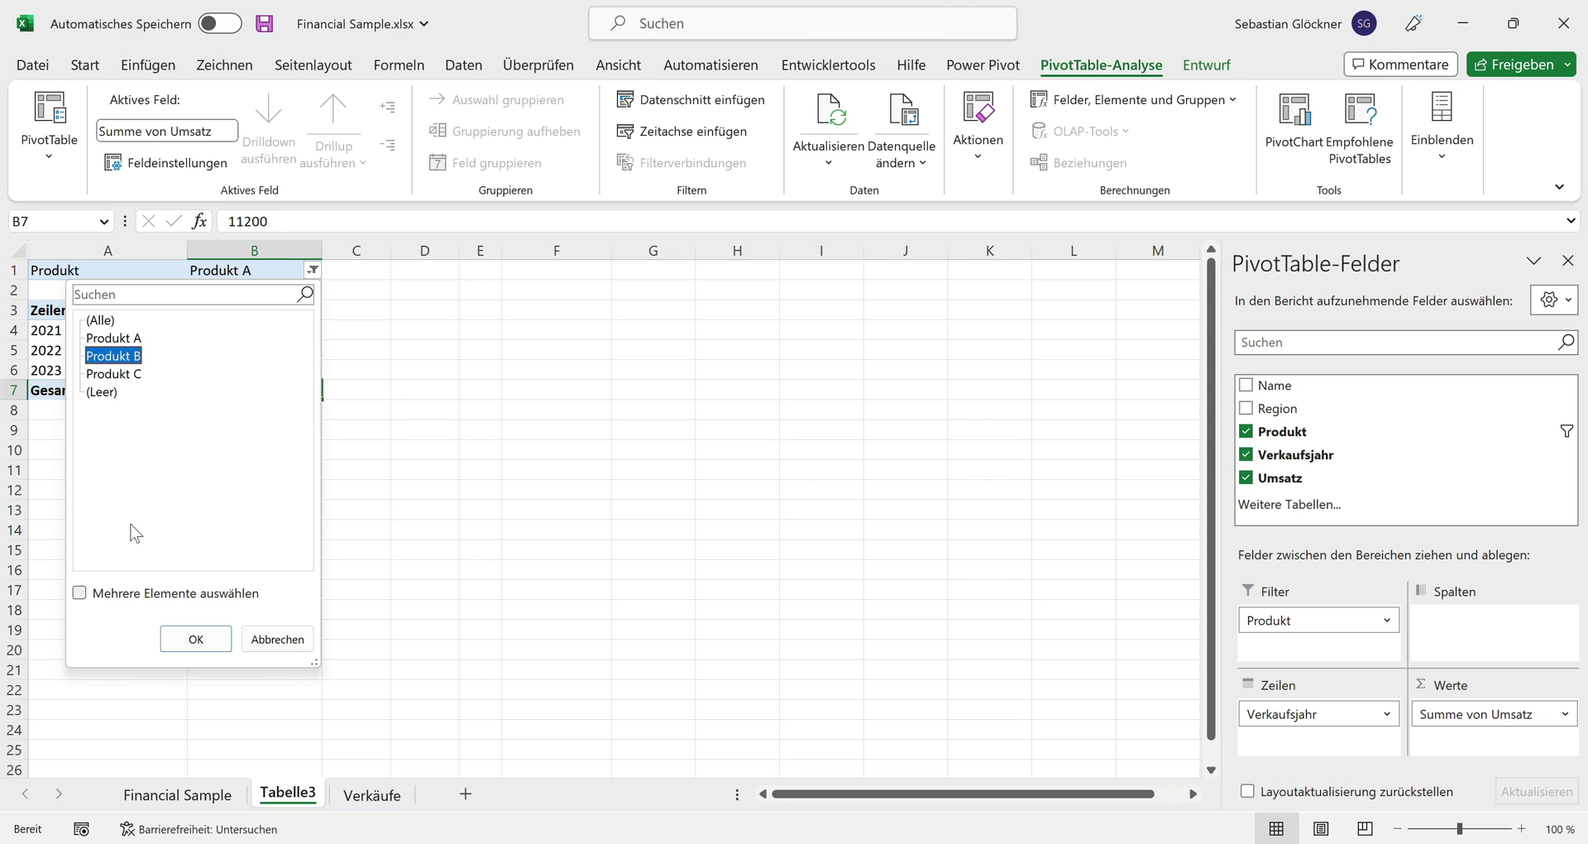
pyautogui.click(195, 639)
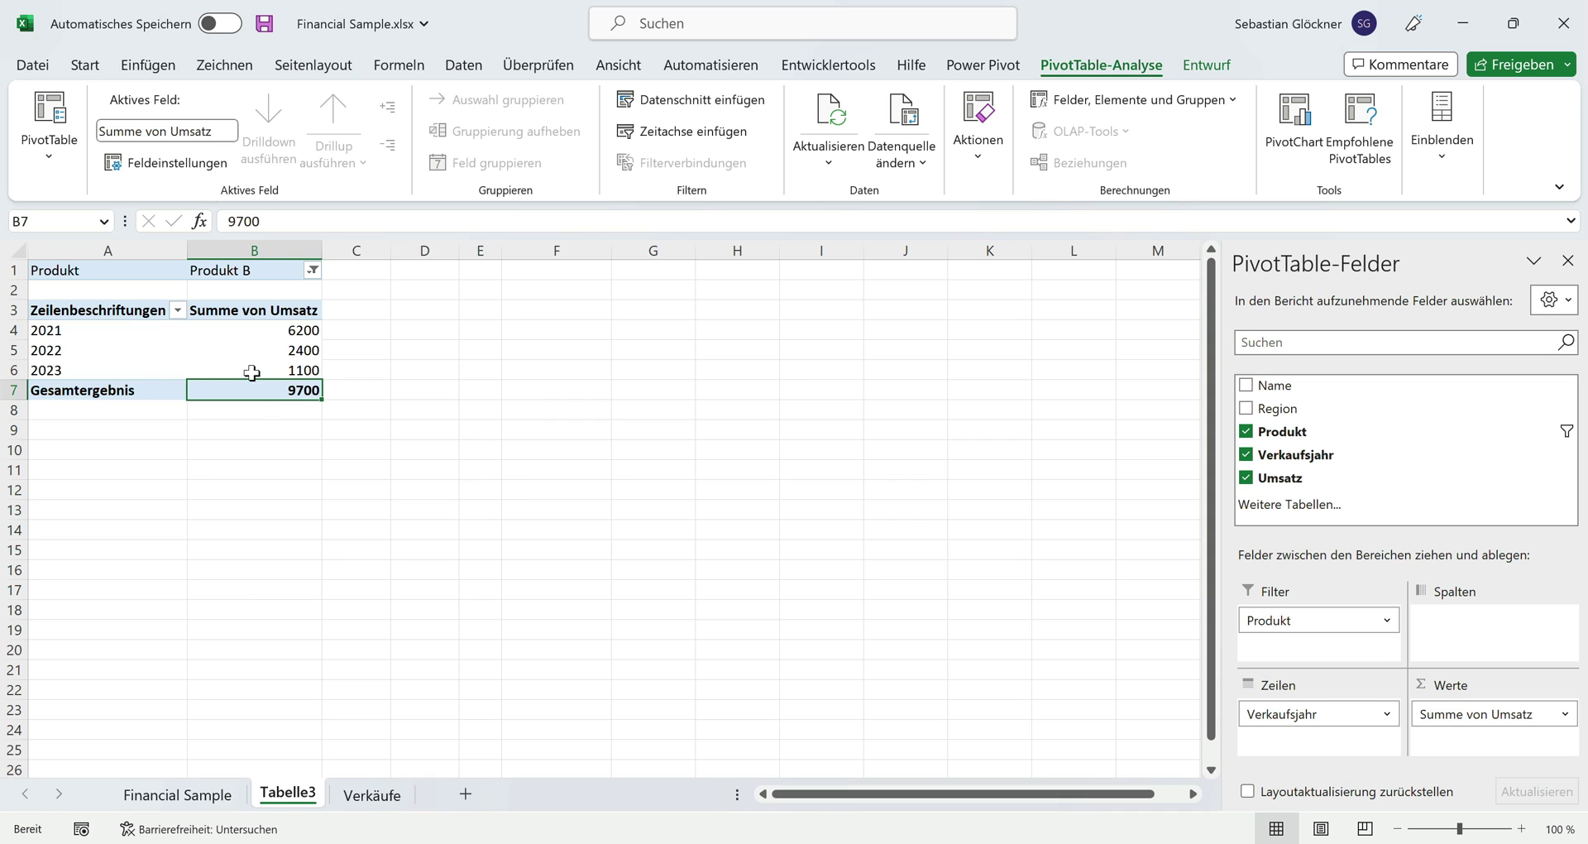
# - Format the Umsatz values as Währung with the € symbol, e.g. 9.700,00 €
pyautogui.rightClick(270, 334)
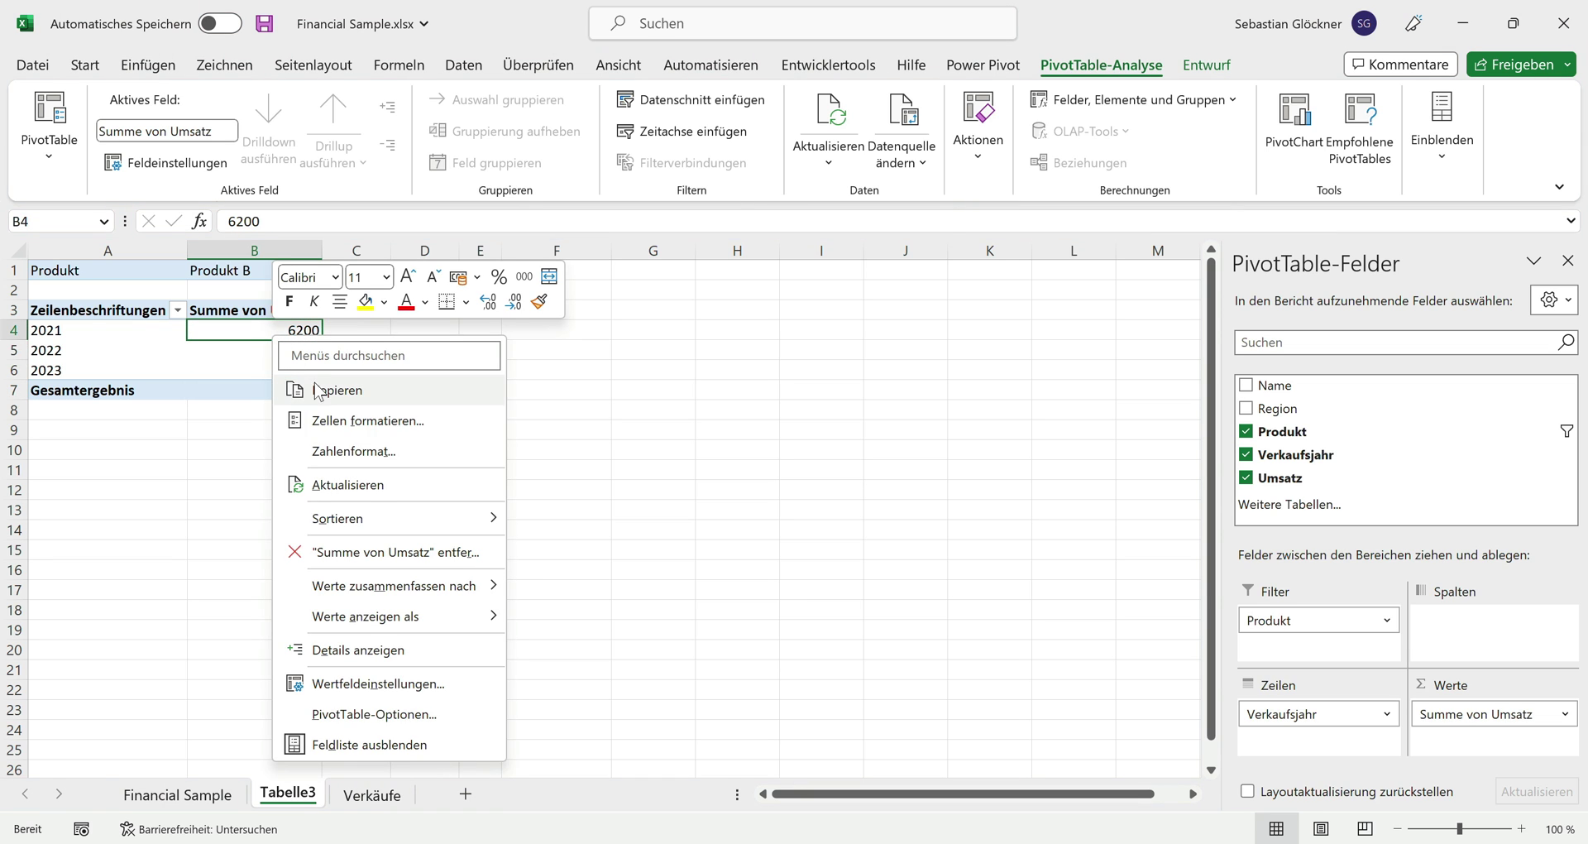
pyautogui.click(364, 449)
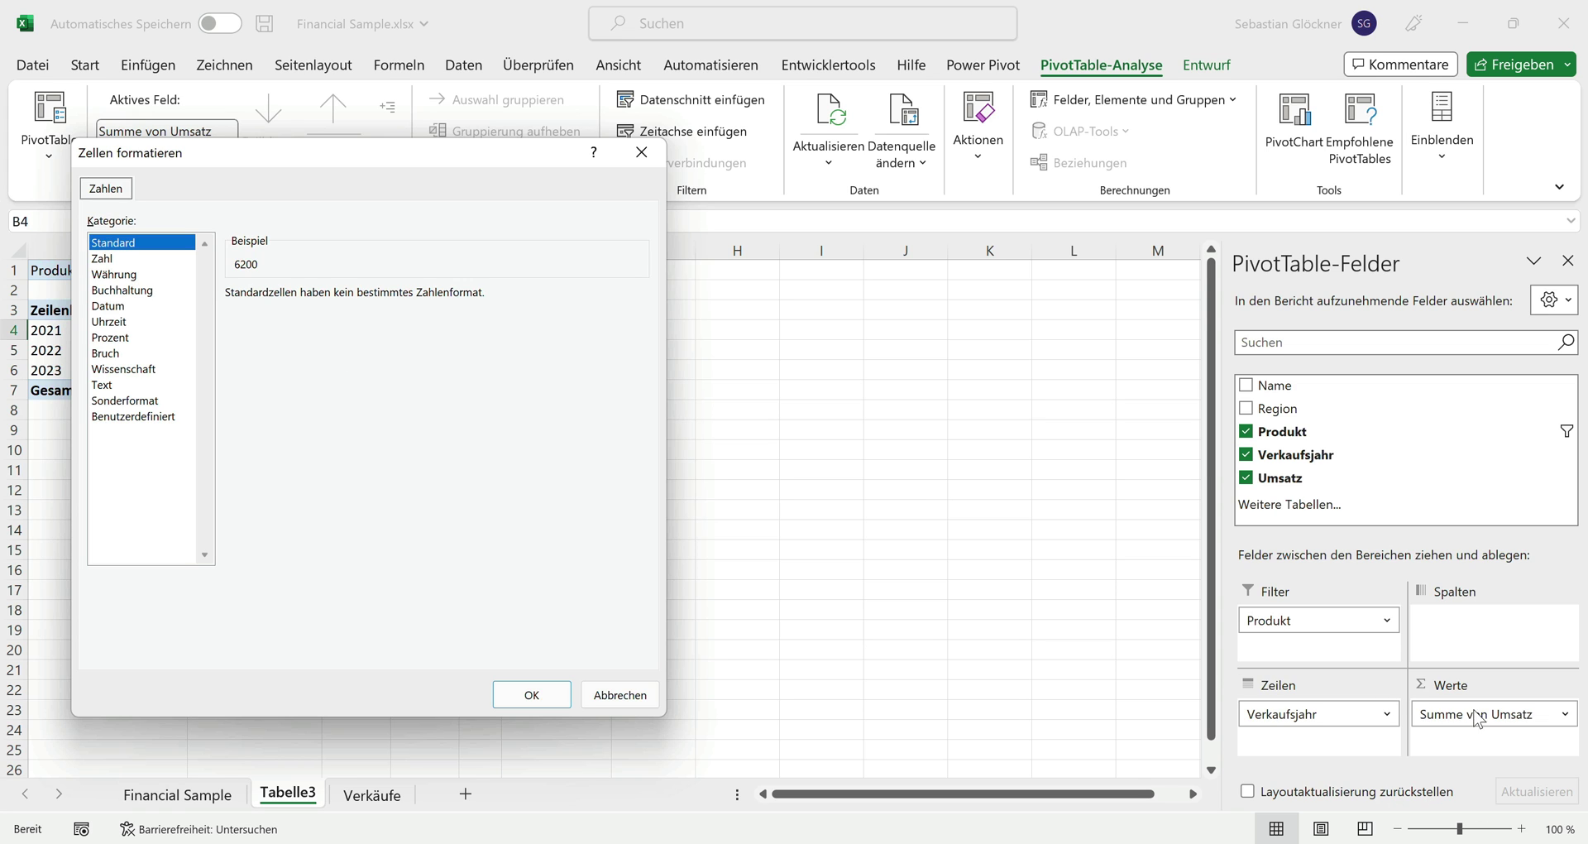
pyautogui.click(111, 275)
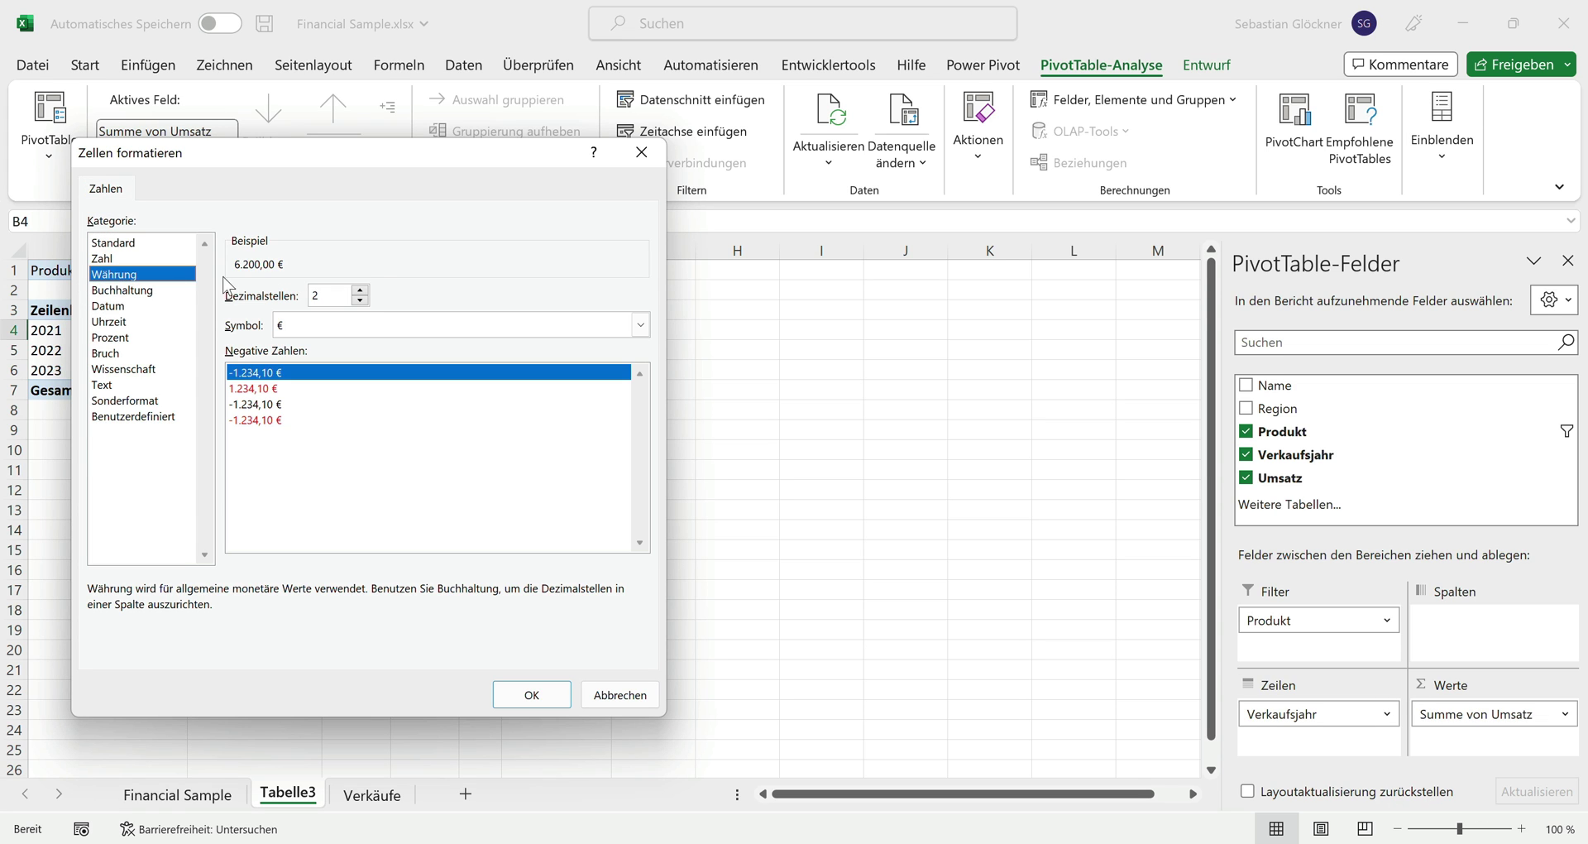
pyautogui.click(531, 694)
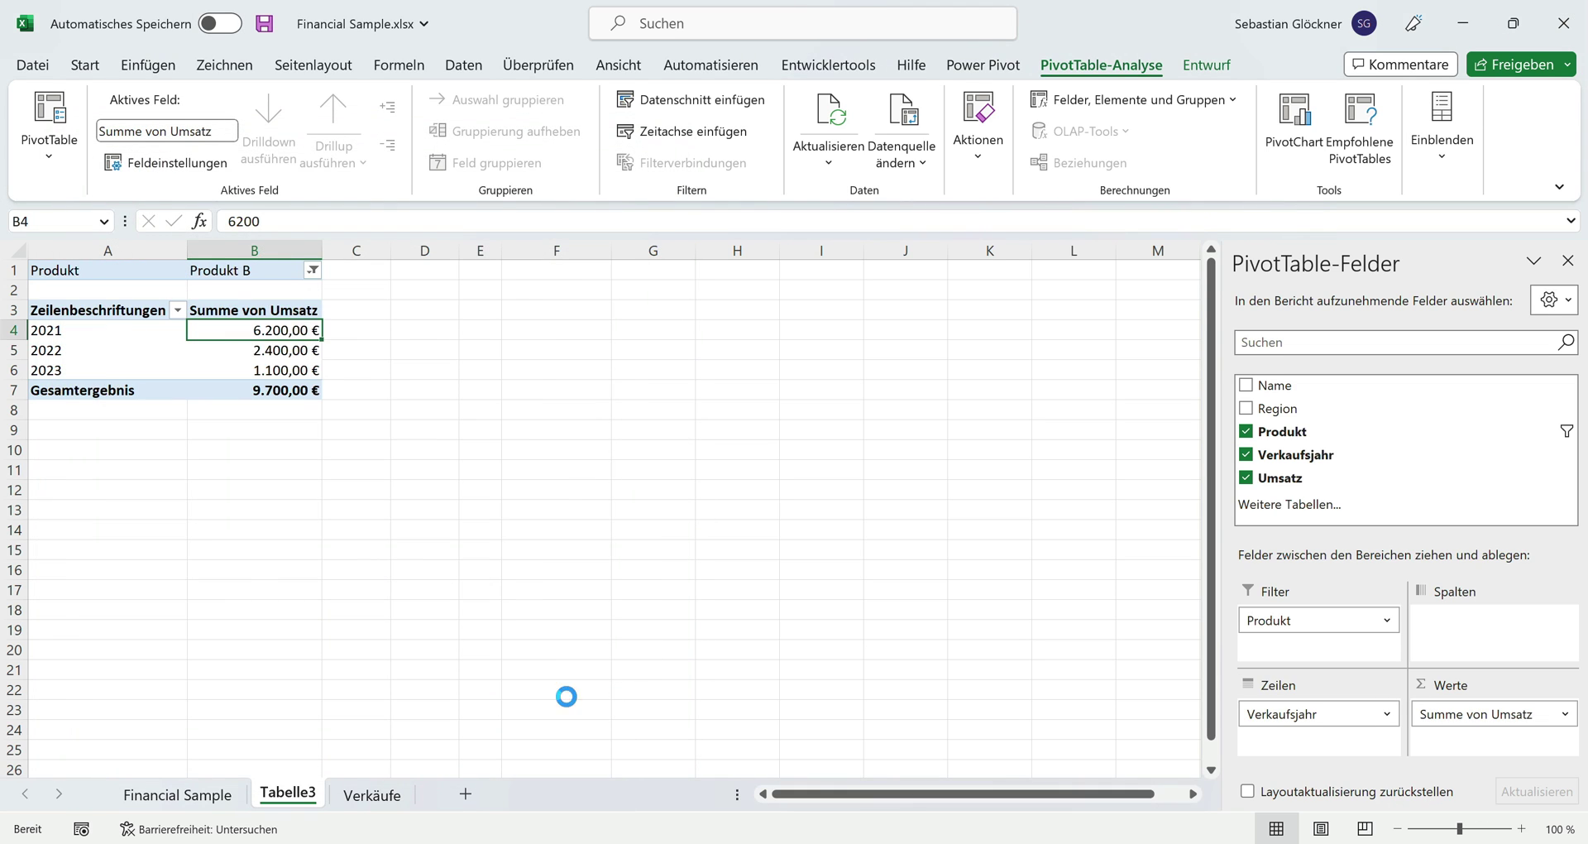
pyautogui.click(568, 705)
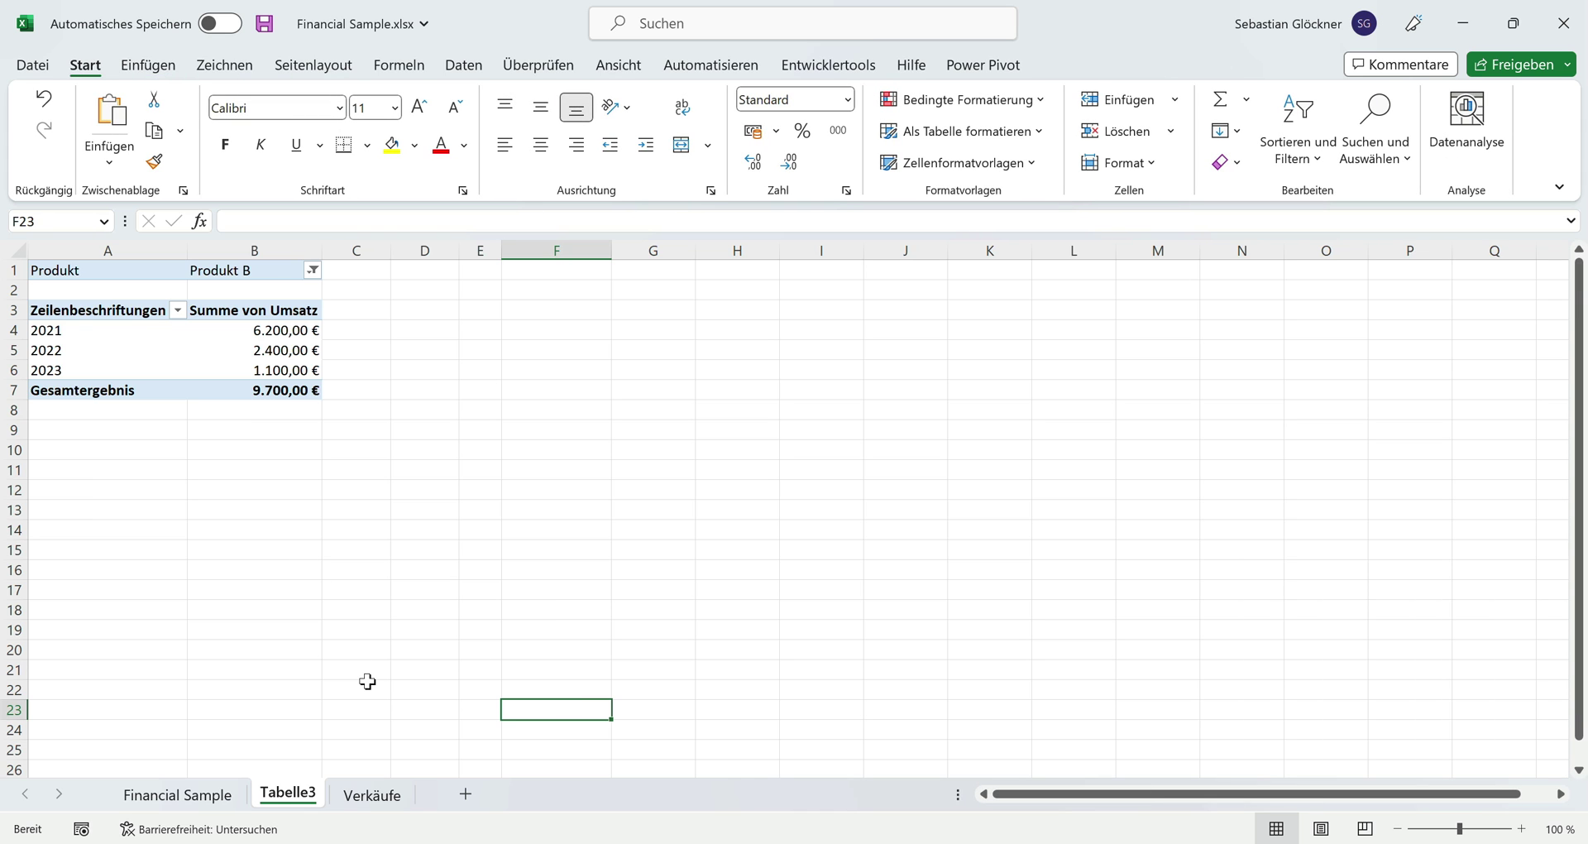
# - Change the Umsatz in Verkäufe cell E3 to 999999 and return to Tabelle3
pyautogui.click(219, 354)
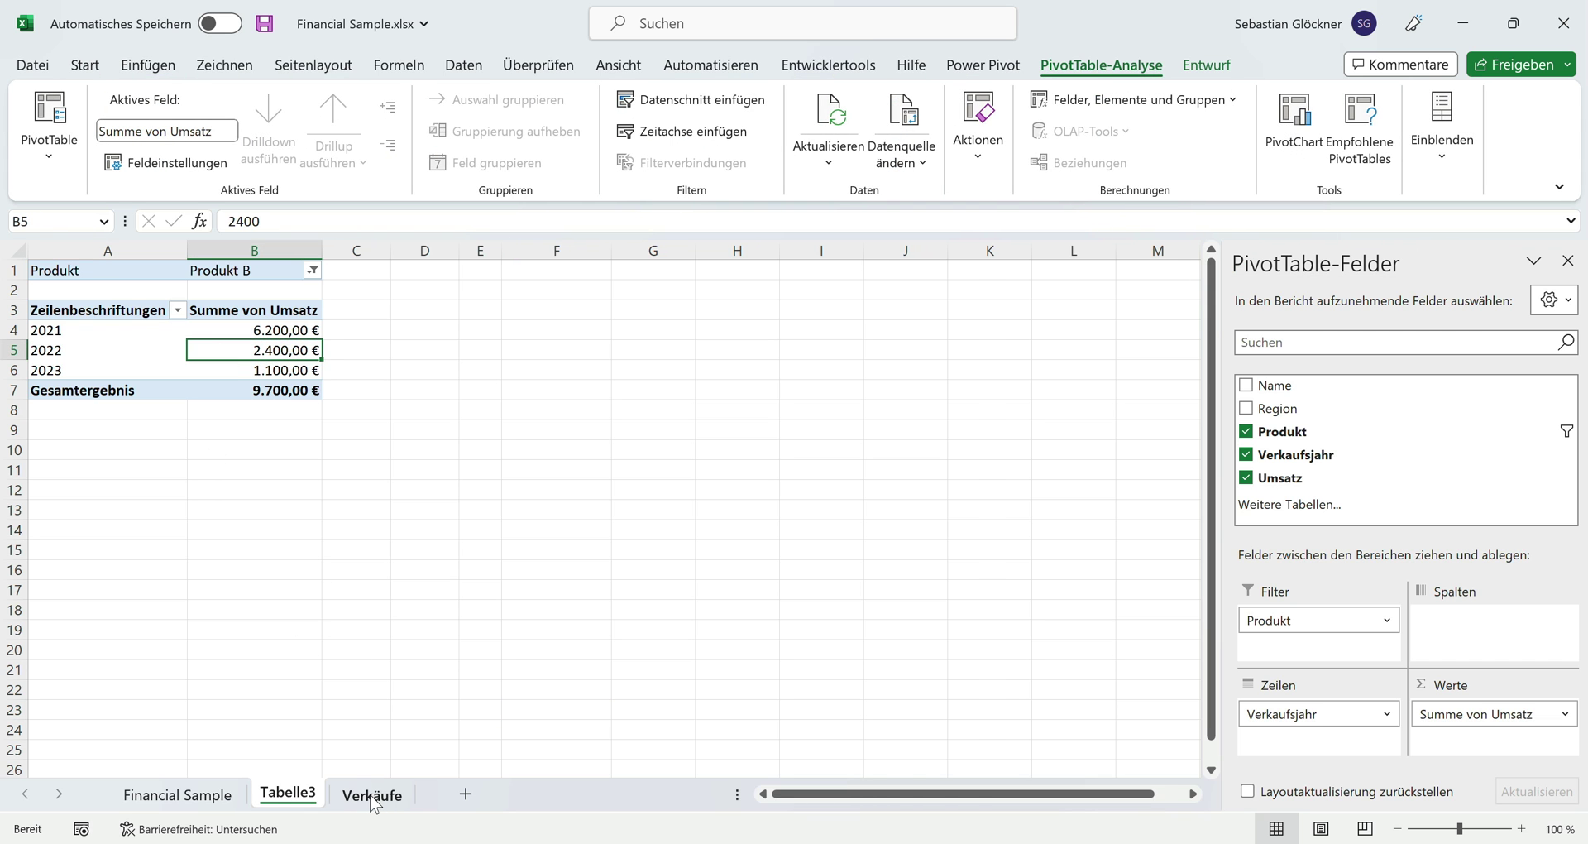
pyautogui.click(374, 795)
pyautogui.click(407, 321)
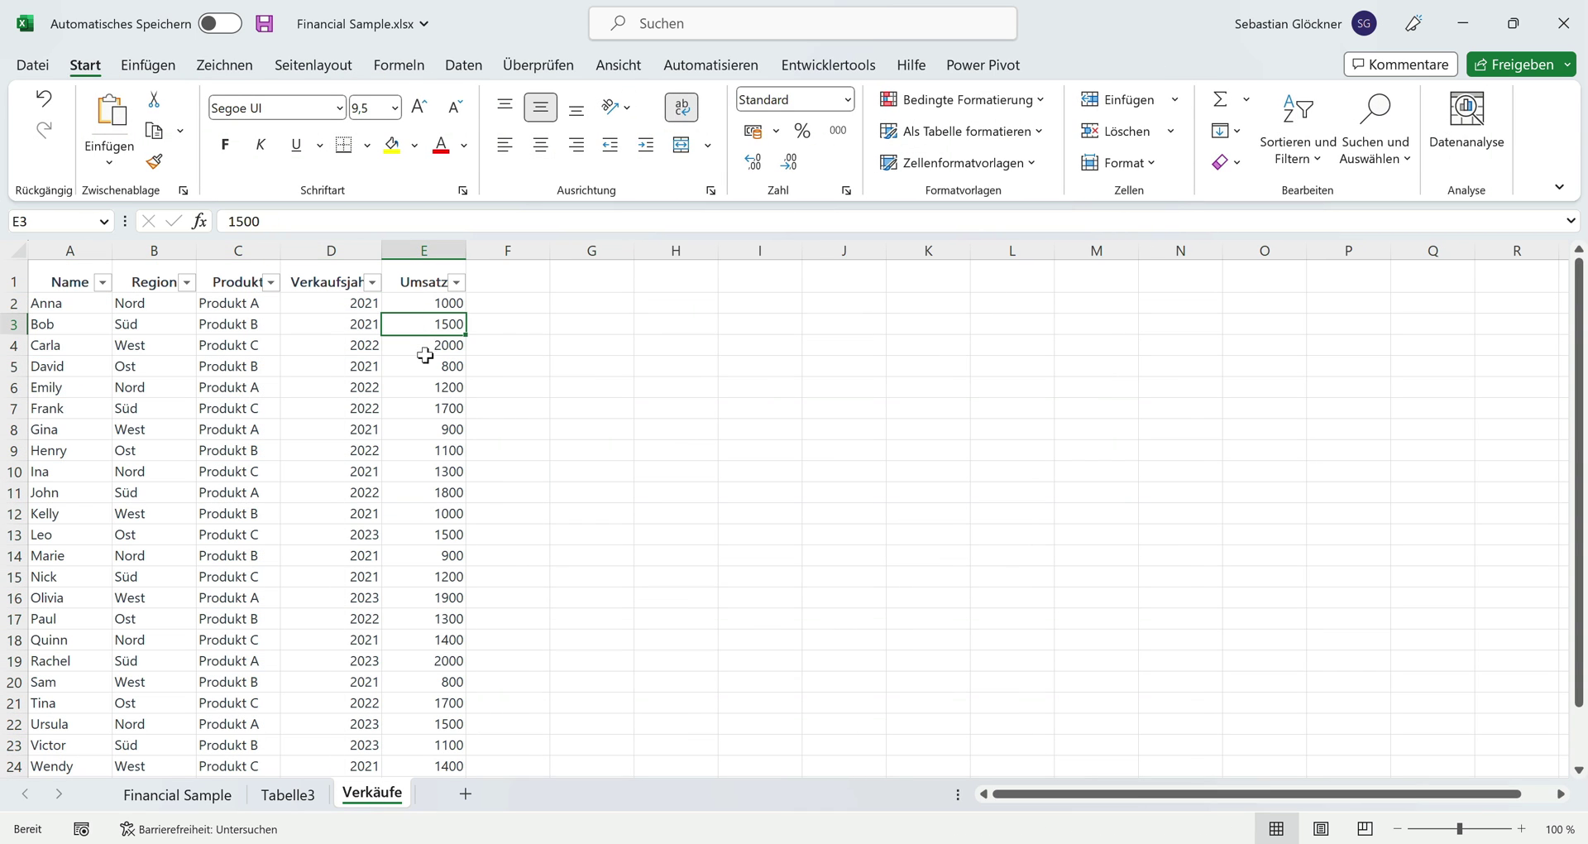
pyautogui.write('999999')
pyautogui.press('Return')
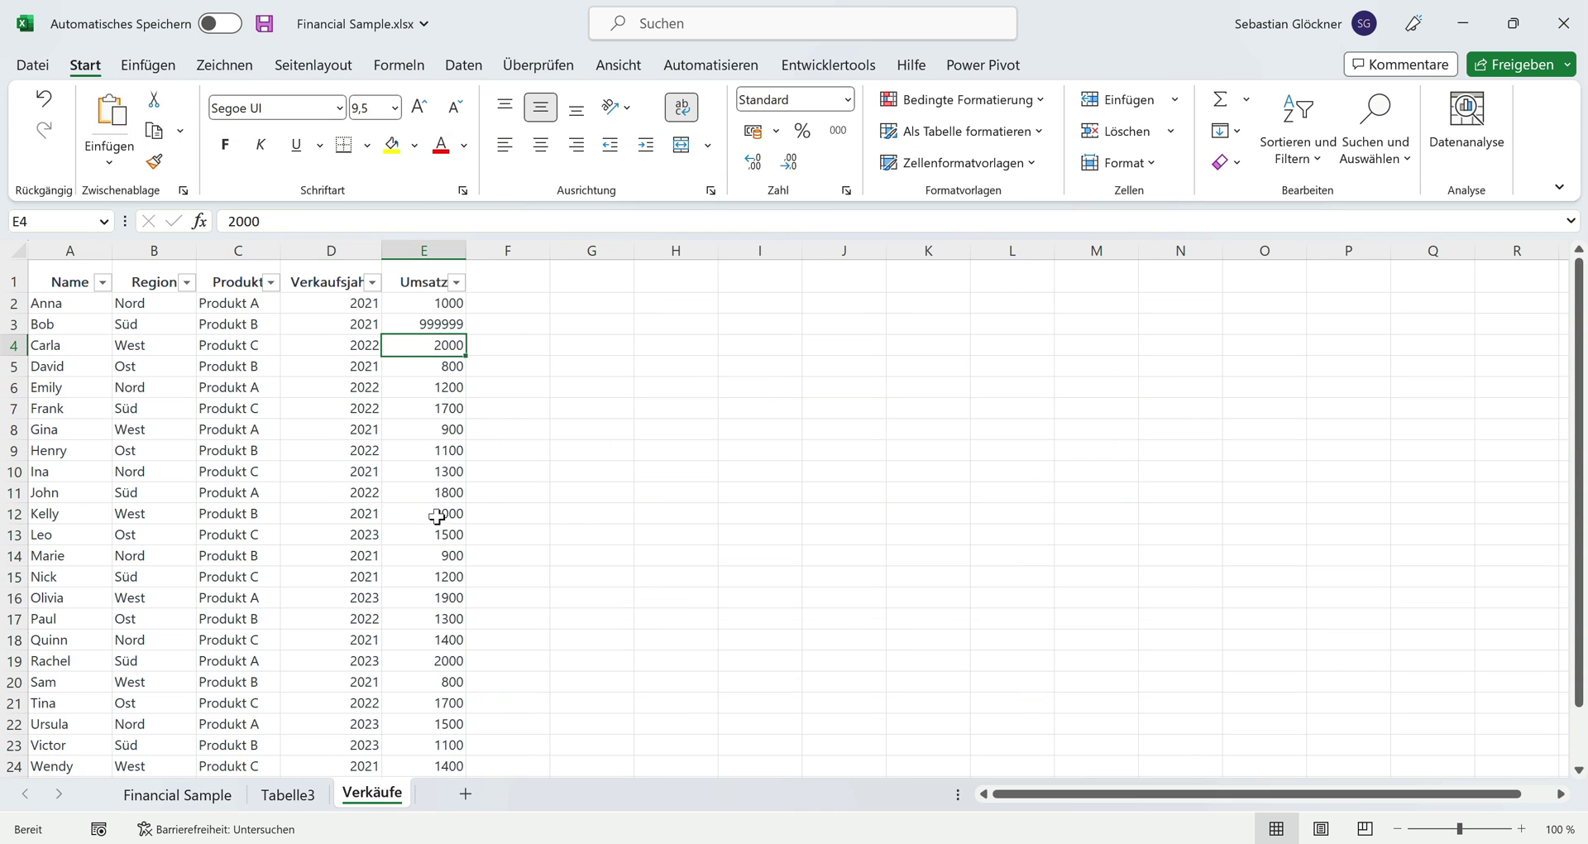
pyautogui.click(302, 795)
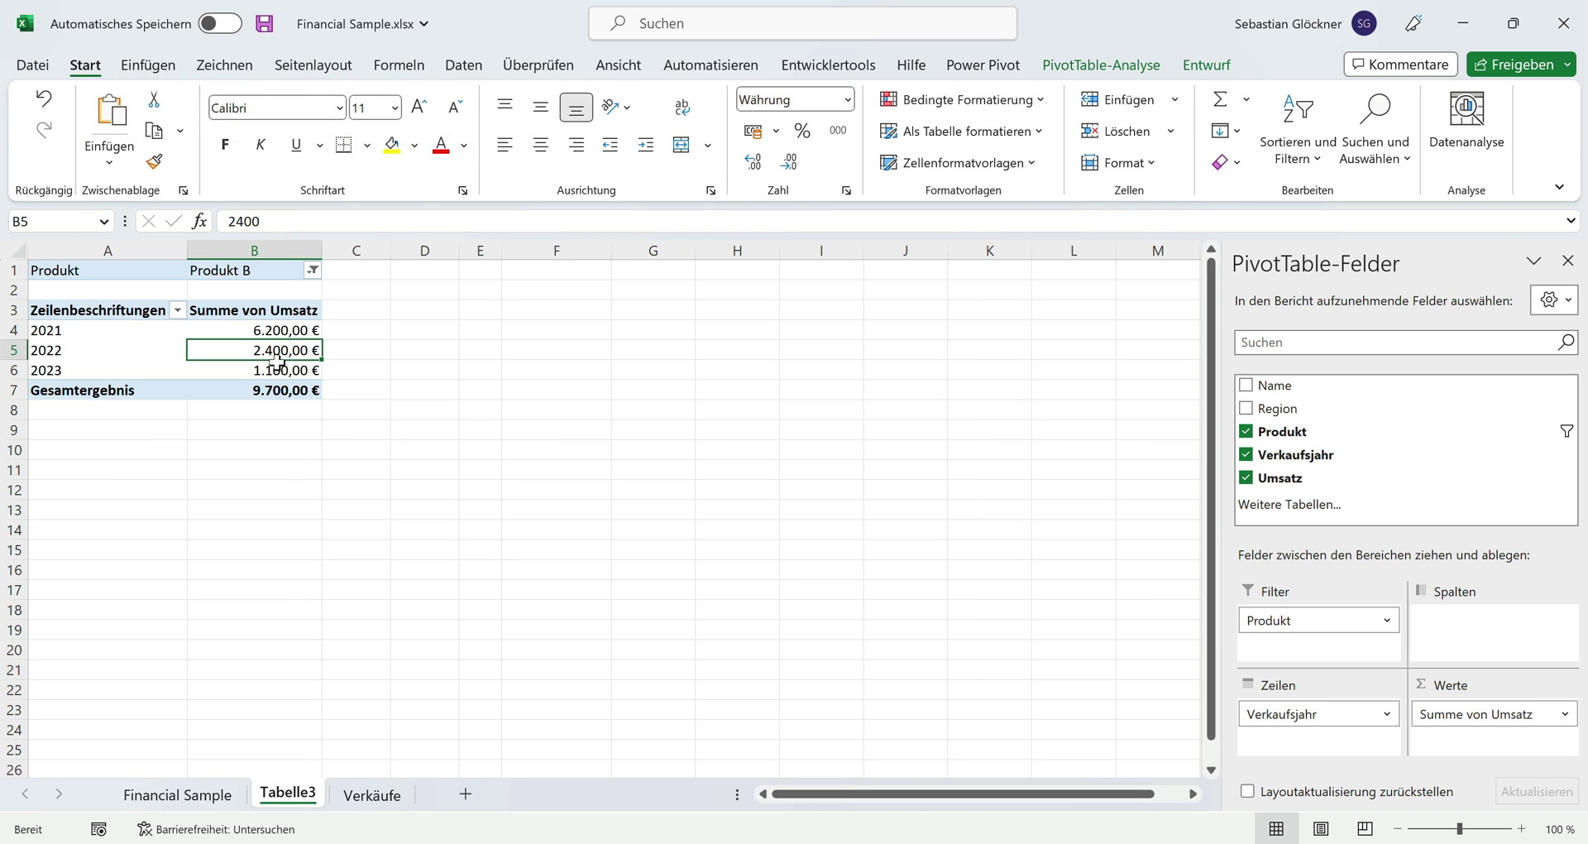
# - Check the unrefreshed 2021 and 2022 PivotTable values and bring up the PivotTable-Analyse ribbon
pyautogui.click(273, 330)
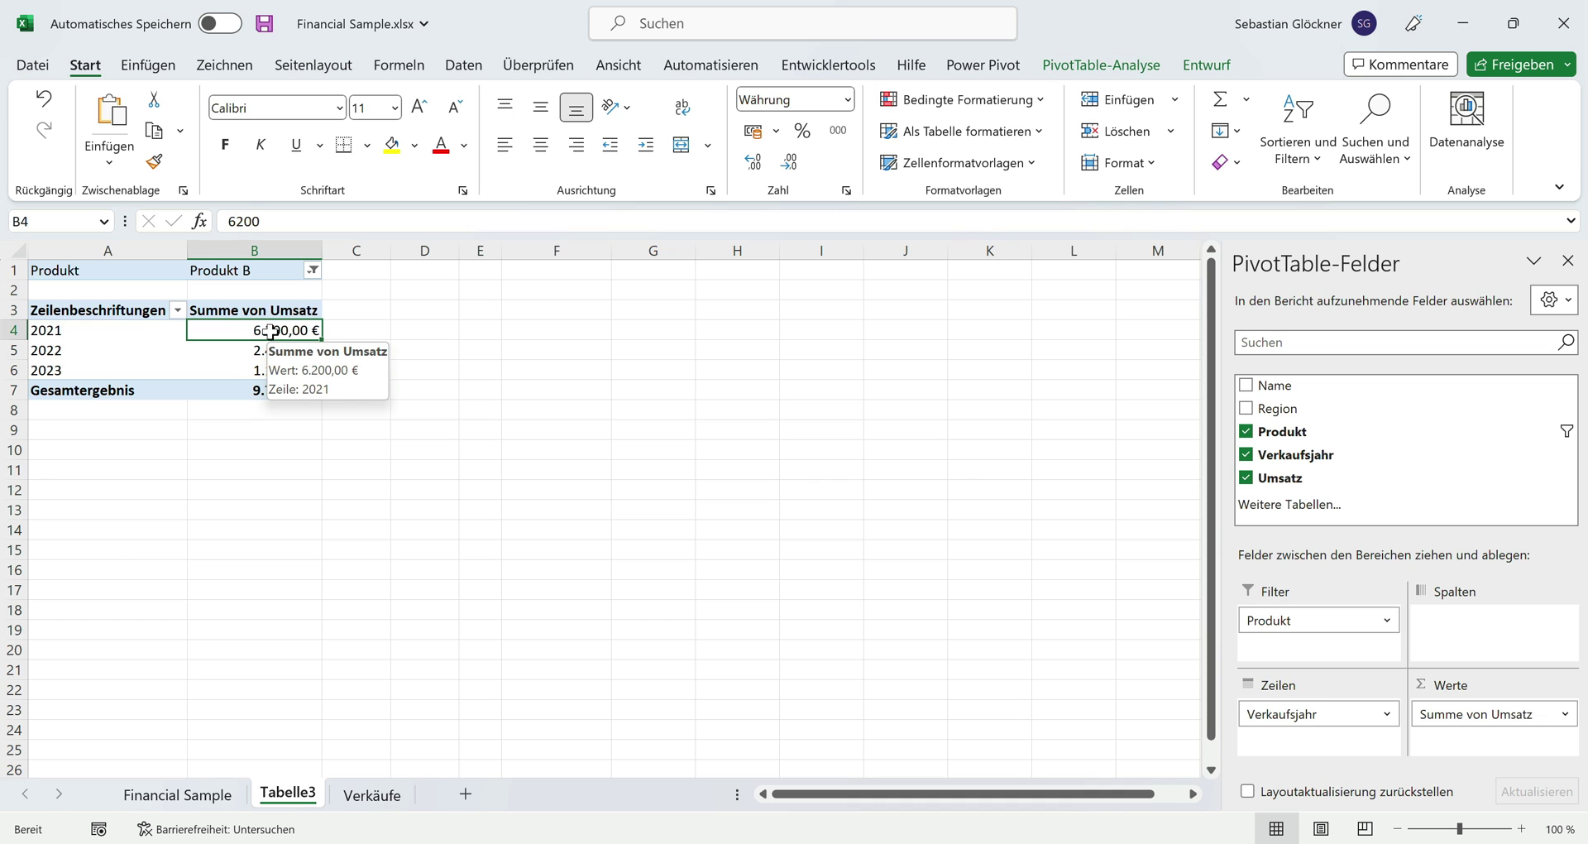
pyautogui.rightClick(274, 334)
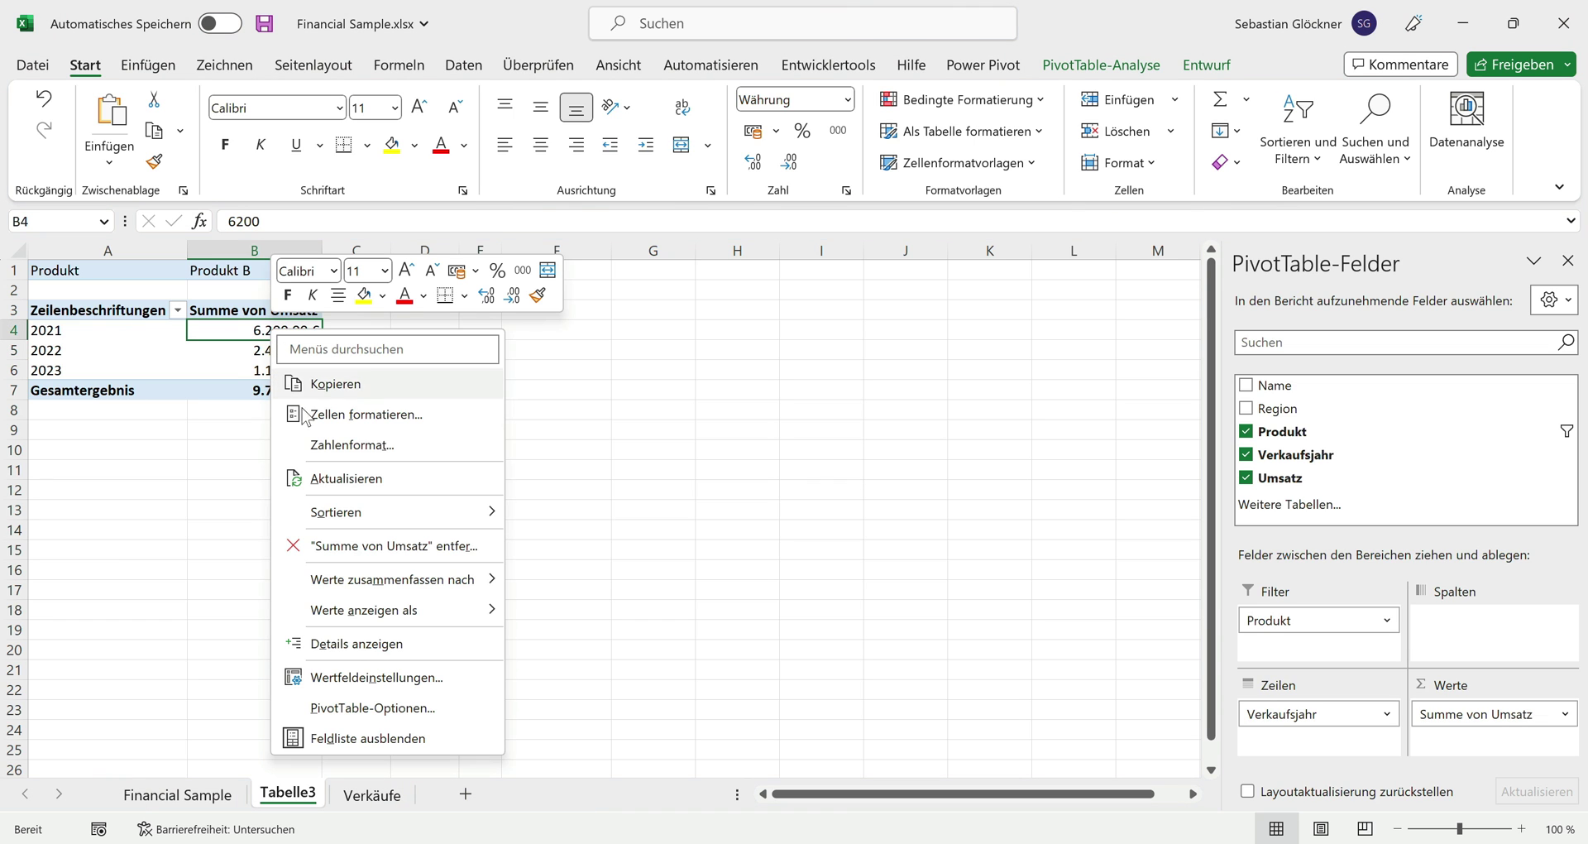
pyautogui.press('Escape')
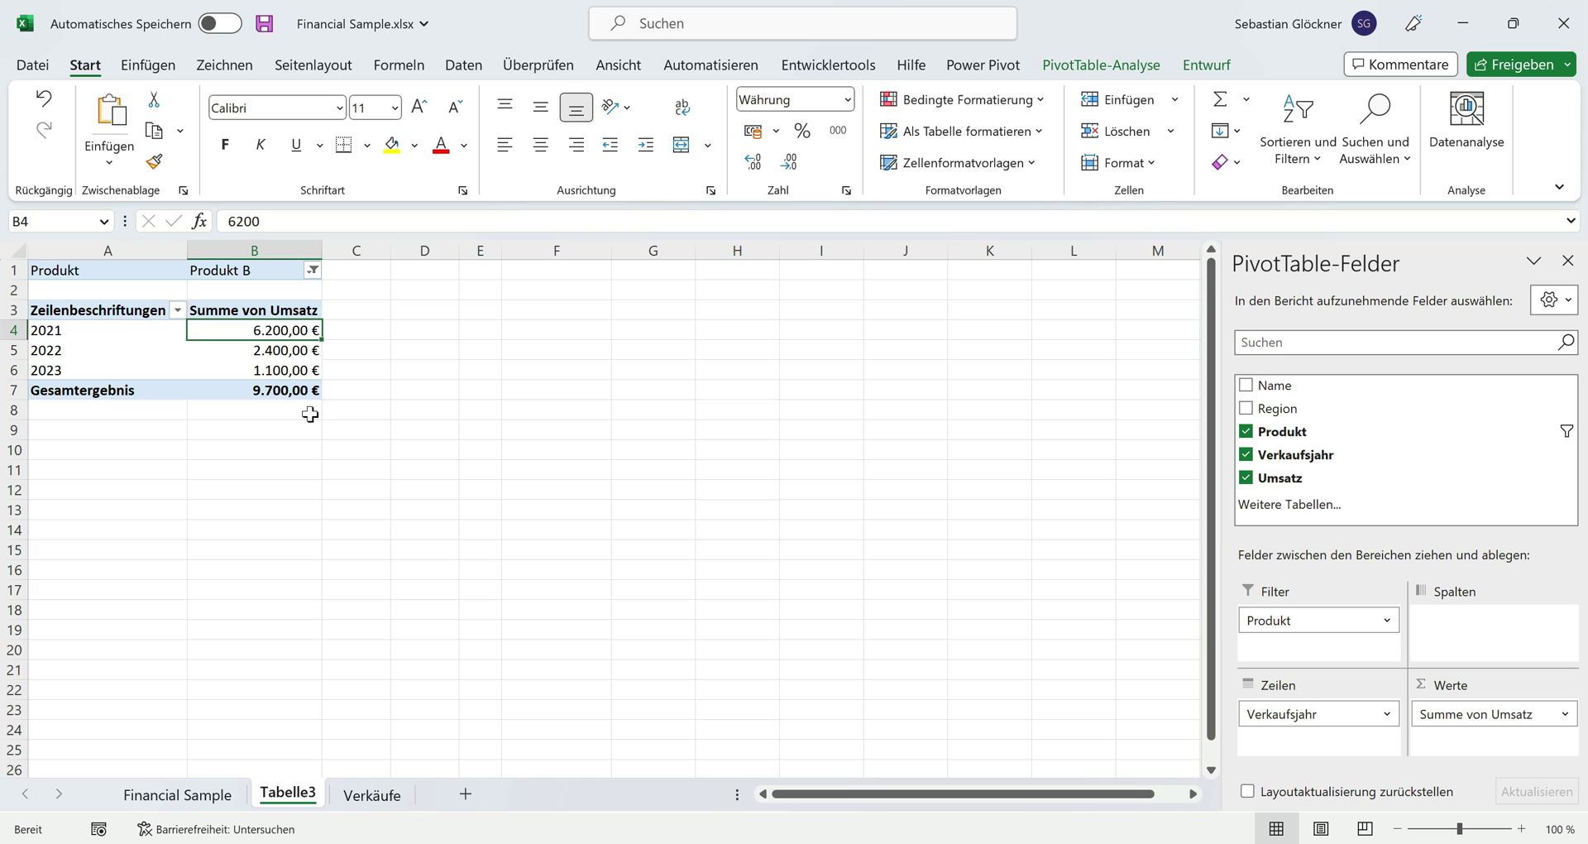
pyautogui.click(239, 355)
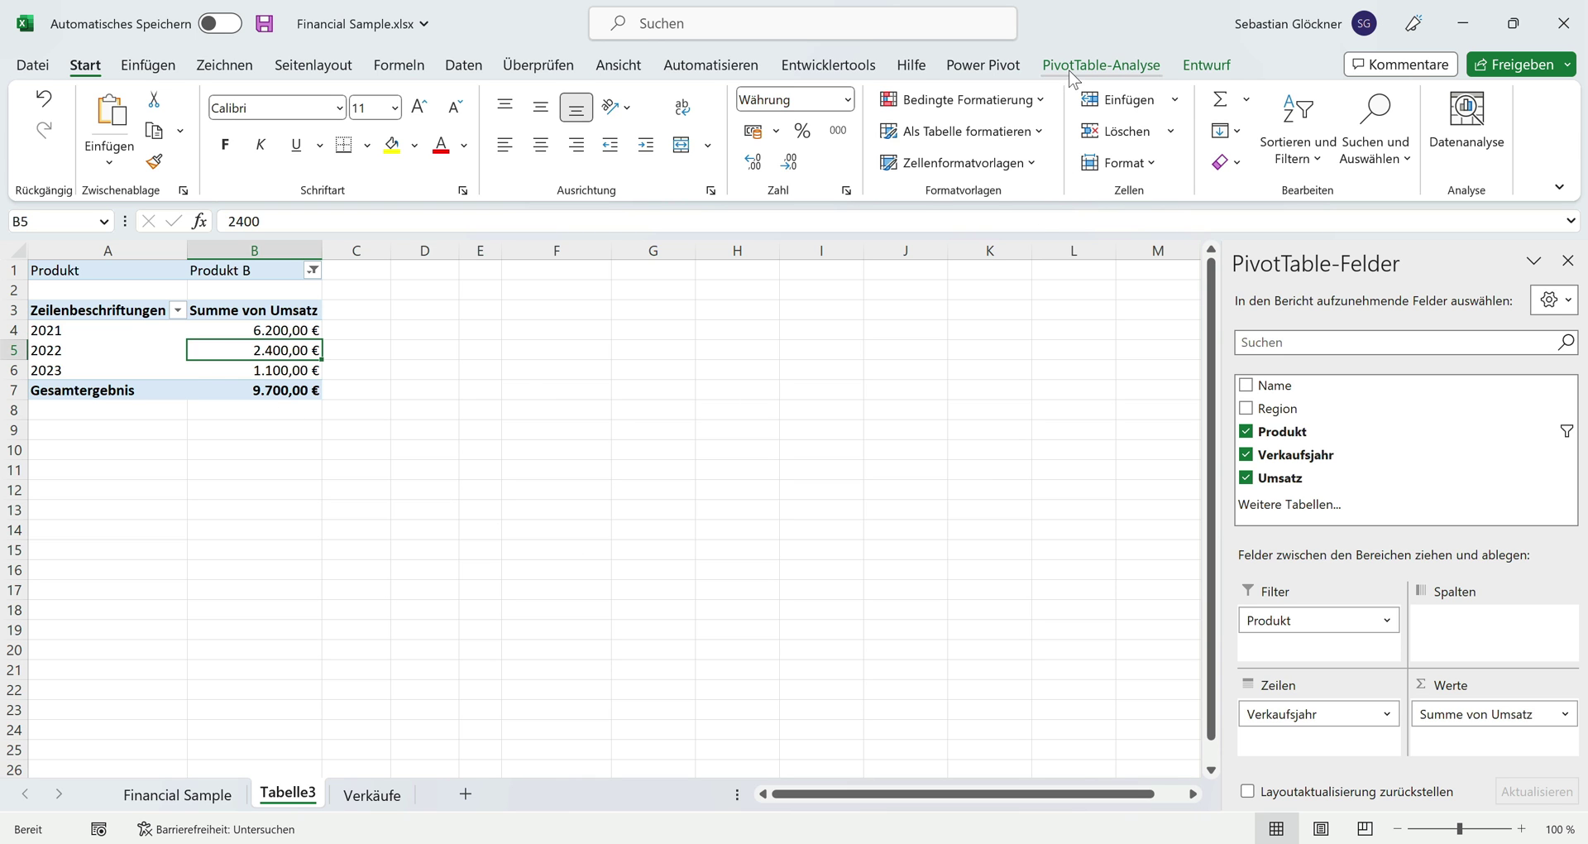
pyautogui.click(1097, 69)
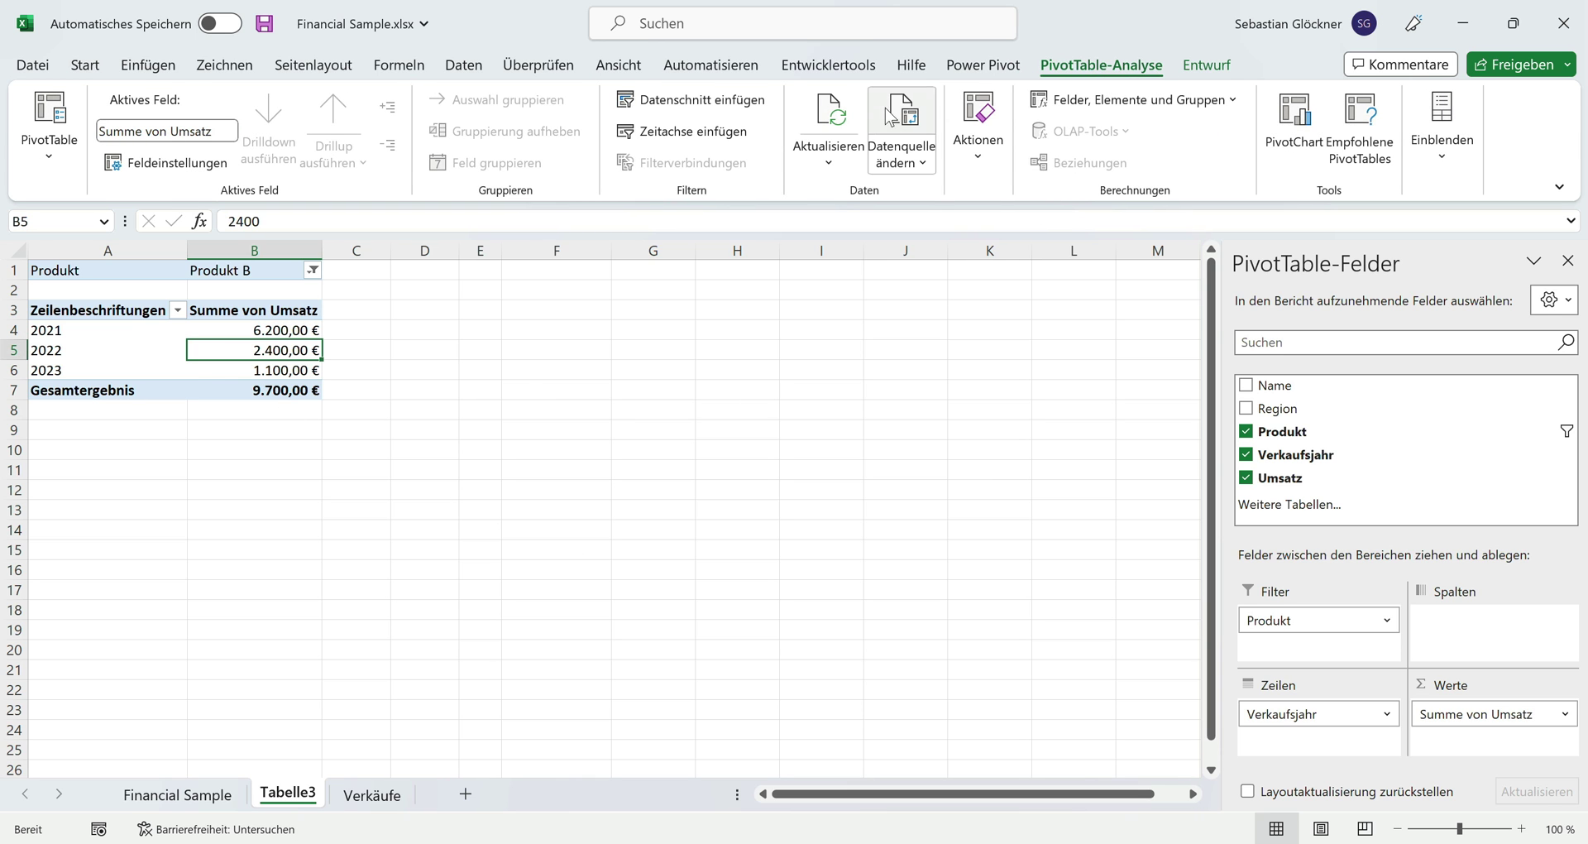